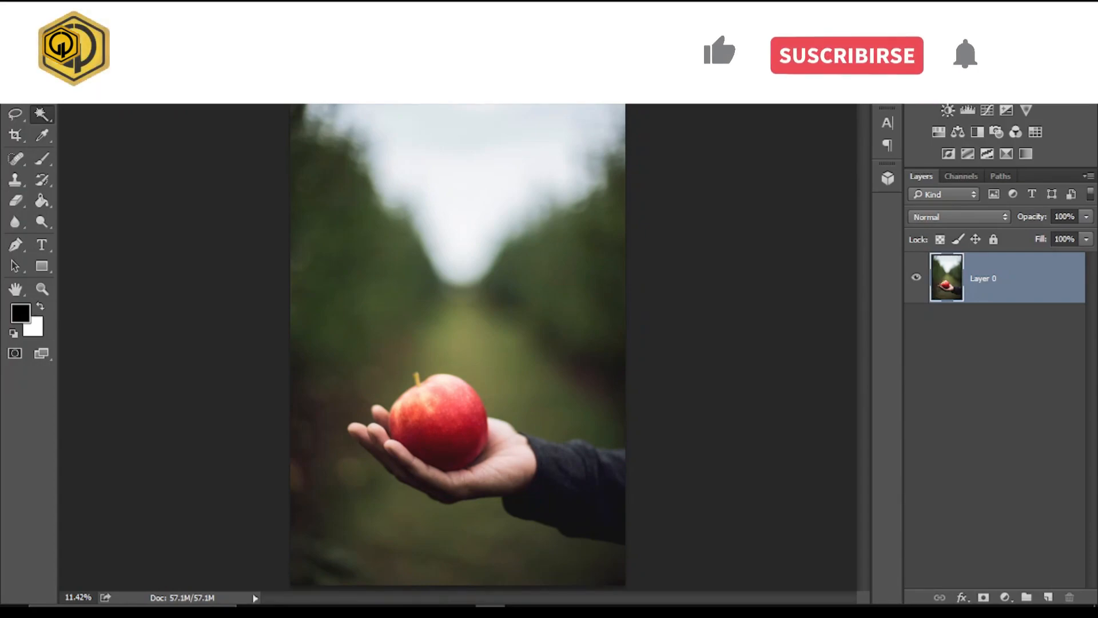
# - Select the red apple with the Quick Selection tool at brush size 150, subtracting the palm area along its lower edge
pyautogui.rightClick(42, 115)
pyautogui.click(103, 113)
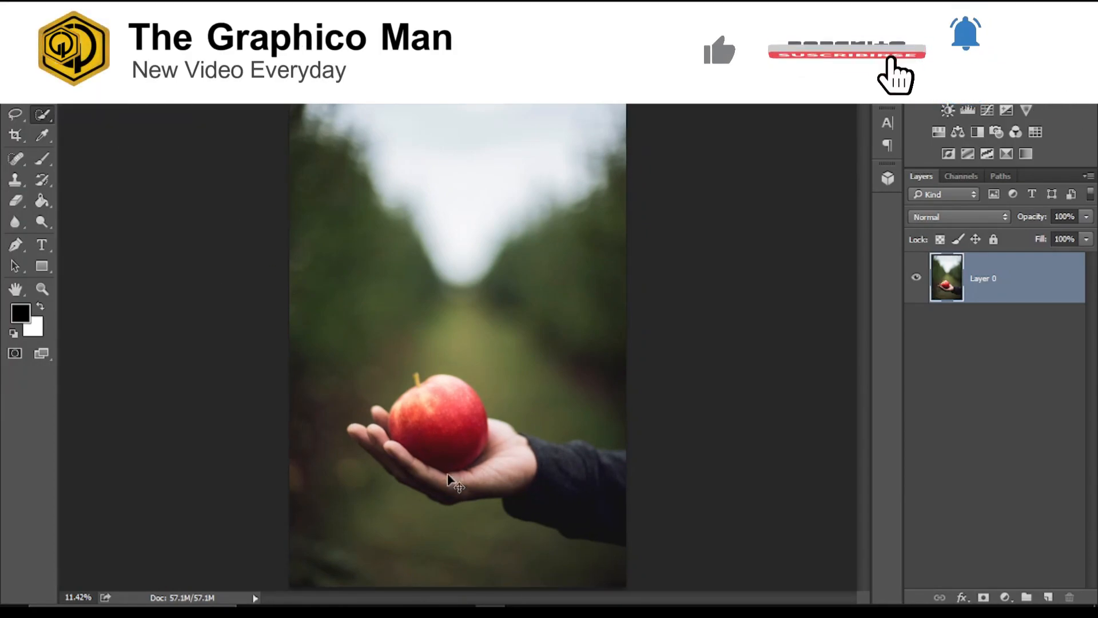
pyautogui.scroll(5, 448, 481)
pyautogui.press(']')
pyautogui.press(']')
pyautogui.press(']')
pyautogui.press(']')
pyautogui.press(']')
pyautogui.press(']')
pyautogui.press(']')
pyautogui.press(']')
pyautogui.press(']')
pyautogui.press(']')
pyautogui.press(']')
pyautogui.press(']')
pyautogui.press(']')
pyautogui.press(']')
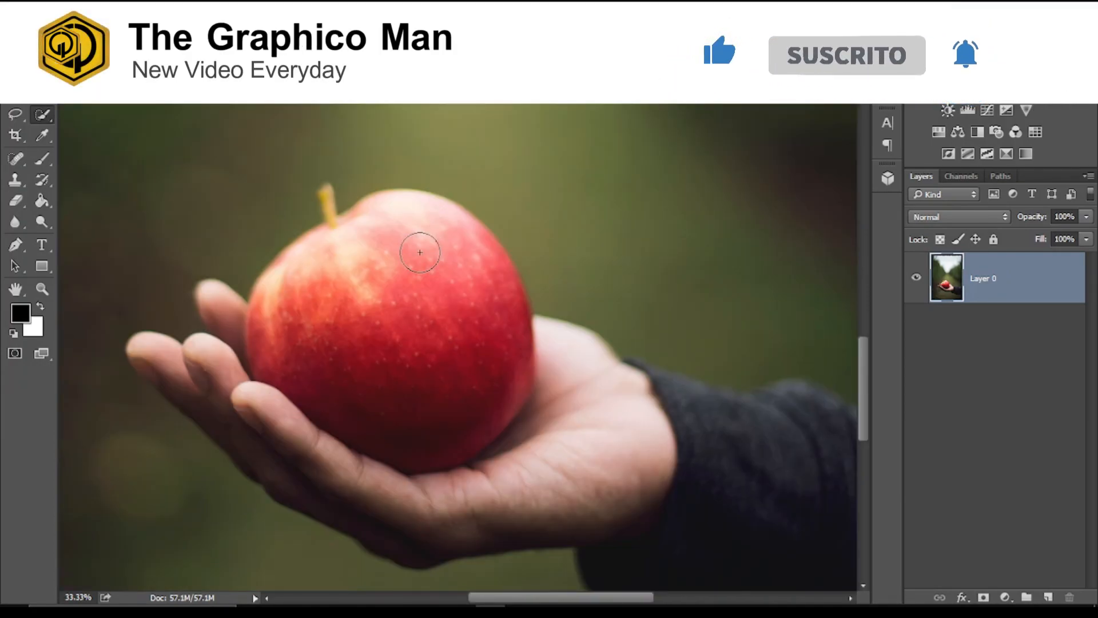
pyautogui.press('[')
pyautogui.press('[')
pyautogui.press('[')
pyautogui.moveTo(396, 301)
pyautogui.mouseDown()
pyautogui.moveTo(361, 277)
pyautogui.moveTo(328, 287)
pyautogui.moveTo(342, 241)
pyautogui.moveTo(465, 374)
pyautogui.mouseUp()
pyautogui.press('alt')
pyautogui.moveTo(542, 434); pyautogui.dragTo(492, 452)
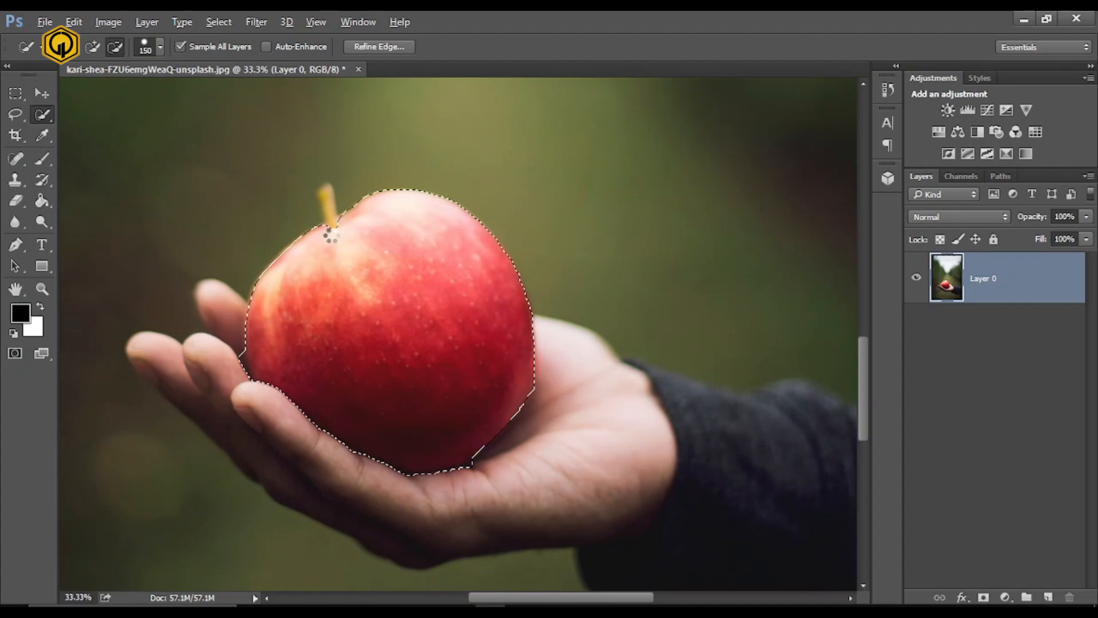
# - Add the apple's stem to the selection with the Quick Selection brush reduced to size 35
pyautogui.hotkey('ctrl', '+')
pyautogui.hotkey('ctrl', '+')
pyautogui.press('space')
pyautogui.moveTo(330, 235); pyautogui.dragTo(556, 449)
pyautogui.press('[')
pyautogui.press('[')
pyautogui.press('[')
pyautogui.press('[')
pyautogui.press('[')
pyautogui.press('[')
pyautogui.press('[')
pyautogui.press('[')
pyautogui.press('[')
pyautogui.press('[')
pyautogui.moveTo(427, 341); pyautogui.dragTo(408, 264)
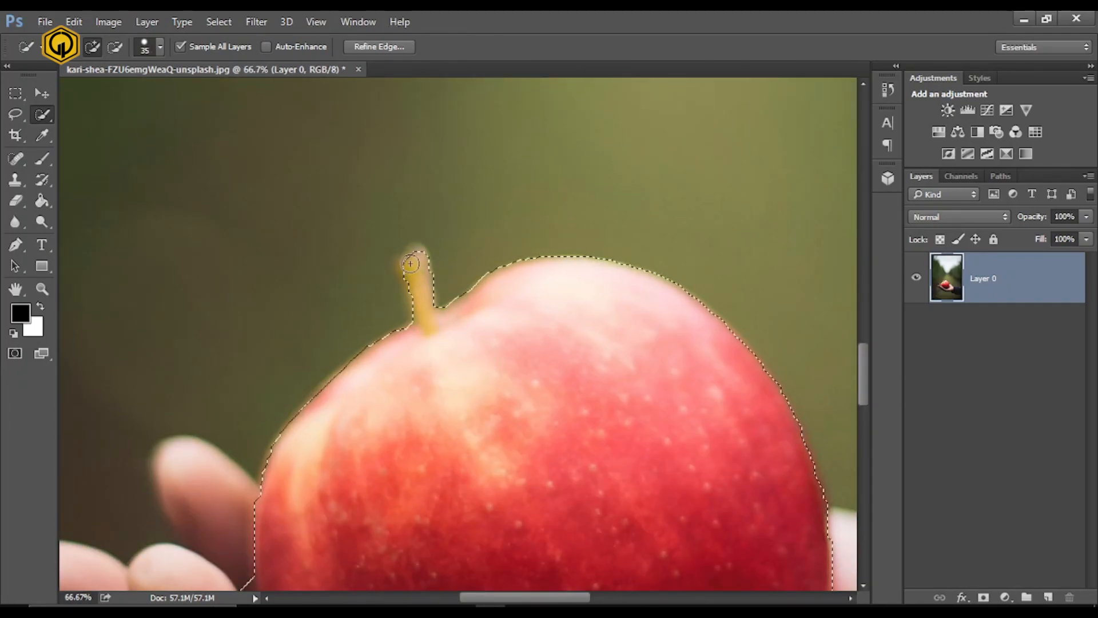
# - Subtract the dark gap between the fingers and the apple's edge from the selection
pyautogui.hotkey('ctrl', '-')
pyautogui.hotkey('ctrl', '-')
pyautogui.hotkey('ctrl', '-')
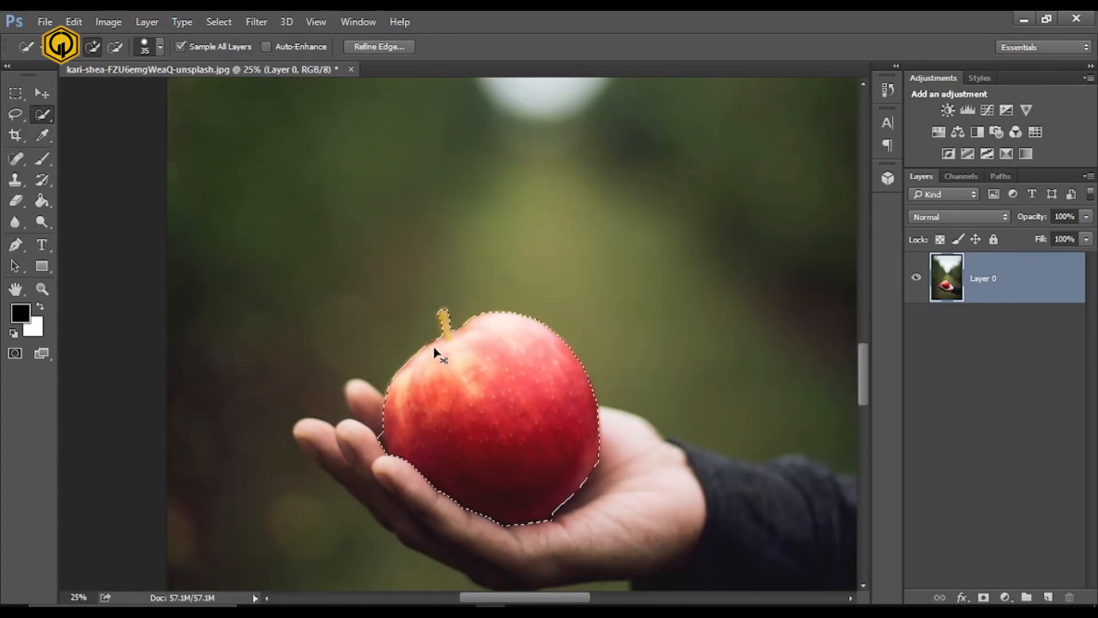
pyautogui.scroll(3, 437, 351)
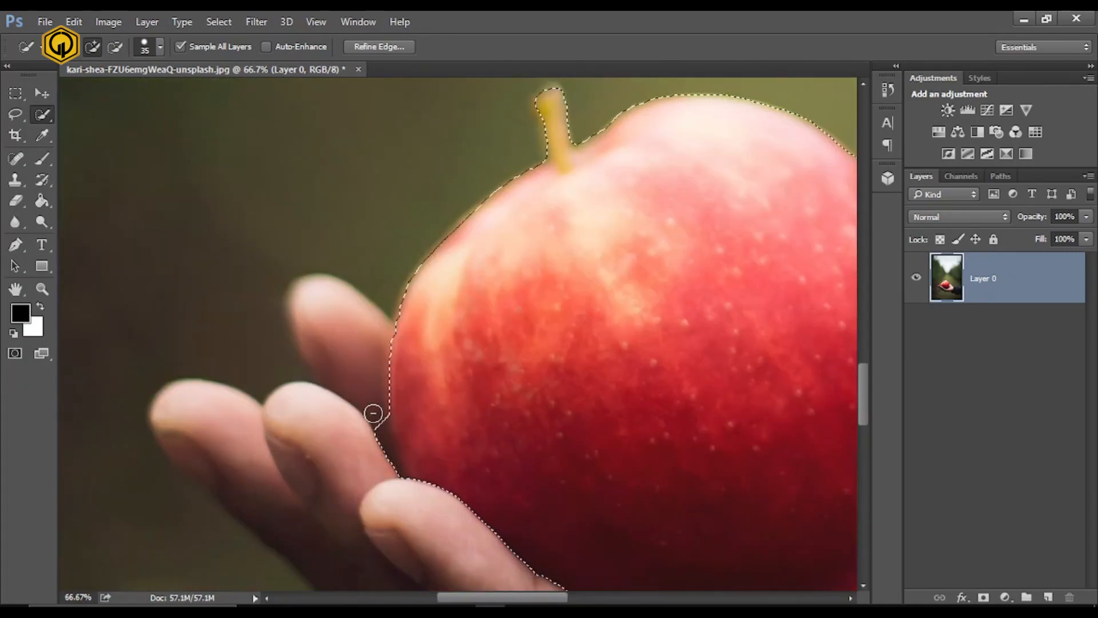
pyautogui.moveTo(373, 413); pyautogui.dragTo(380, 436)
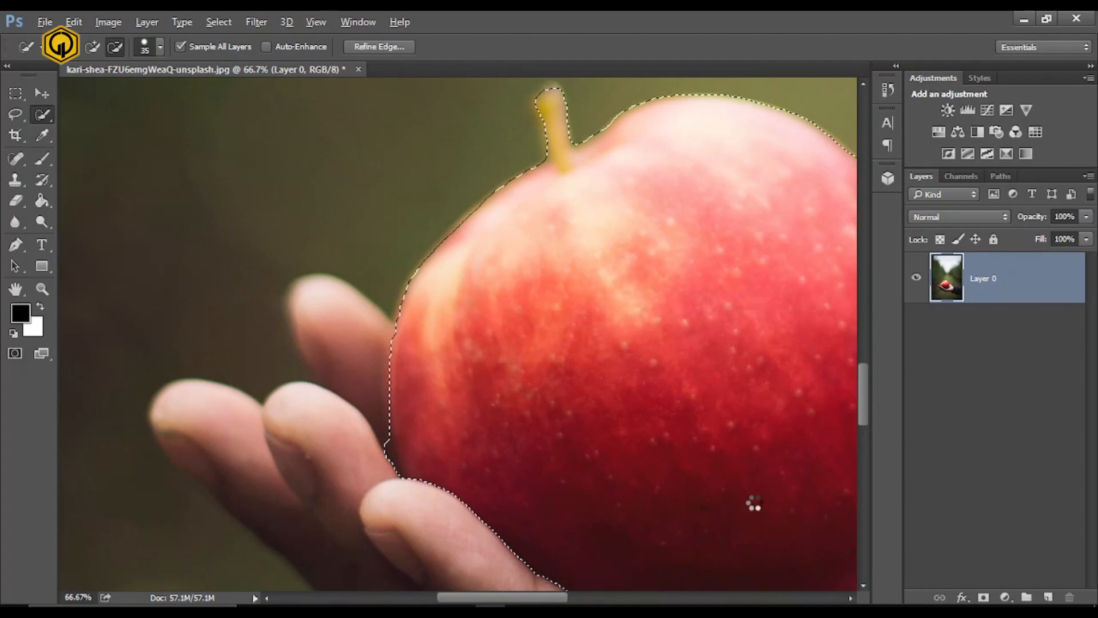
# - Copy the selected apple to a new layer and name it Apple
pyautogui.scroll(-3, 753, 504)
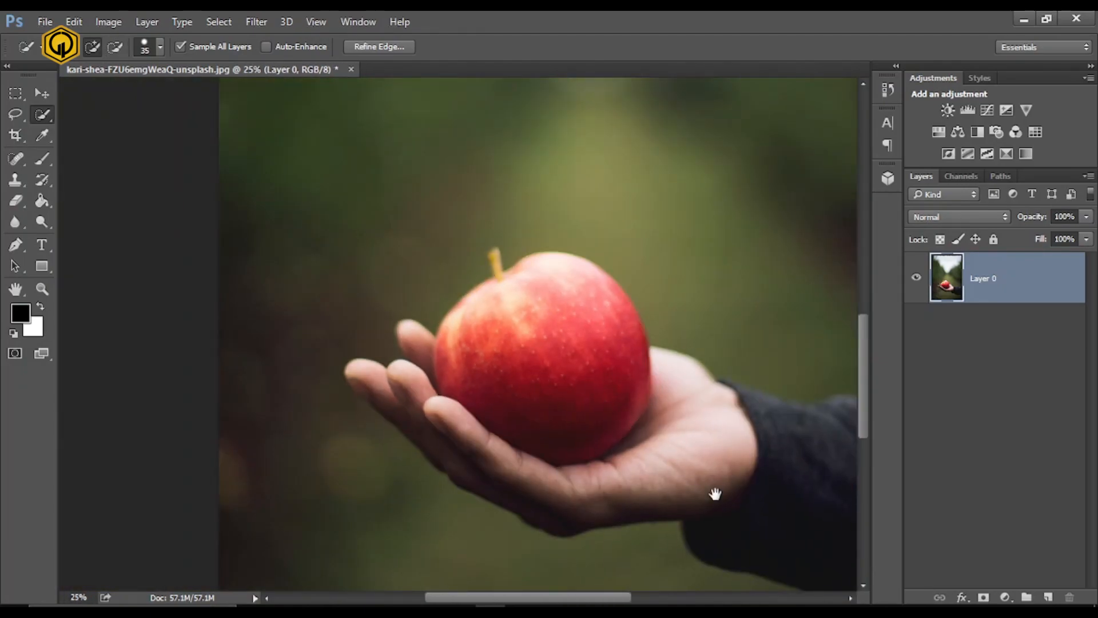
pyautogui.hscroll(1, 715, 493)
pyautogui.hotkey('ctrl', 'j')
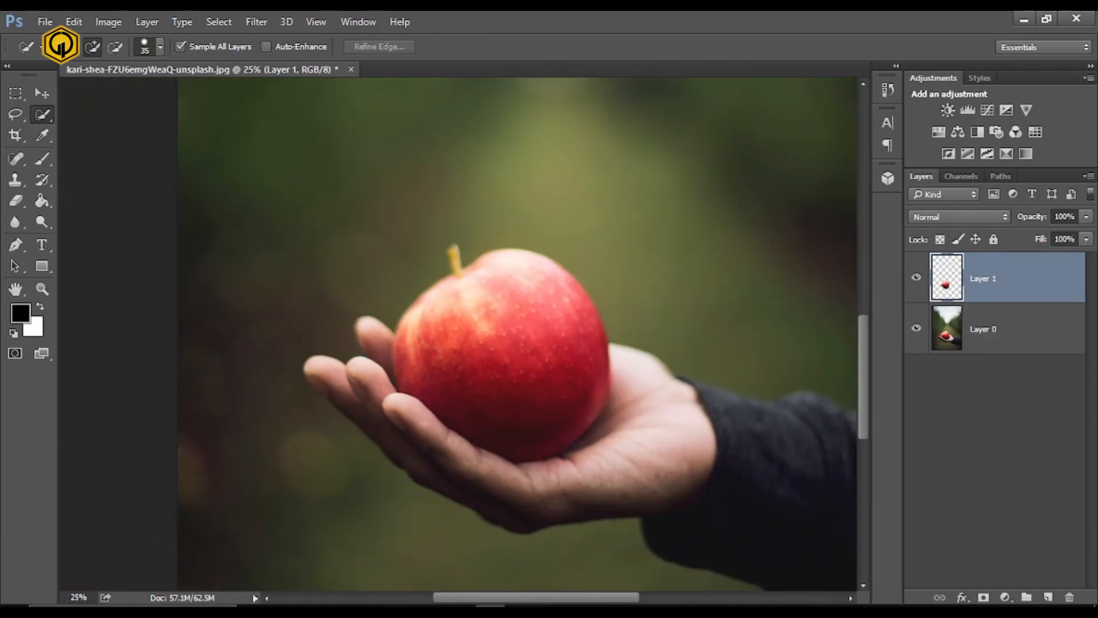
pyautogui.doubleClick(979, 279)
pyautogui.write('Apple')
pyautogui.press('Return')
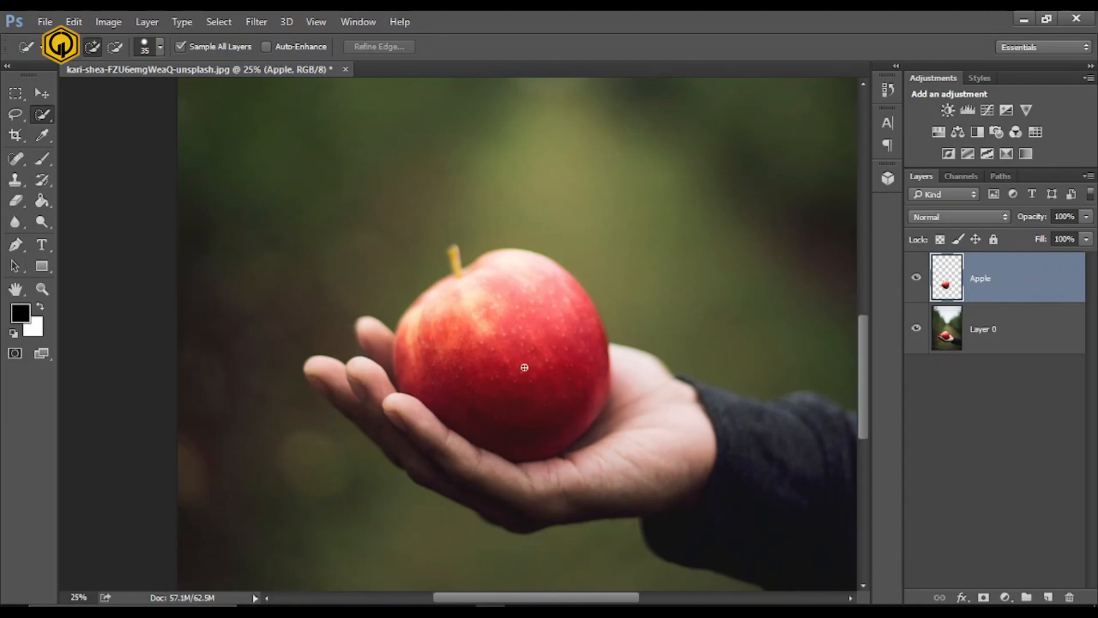
# - On Layer 0, select the hand around the apple with the Quick Selection tool, trimming the selection at the sleeve
pyautogui.hotkey('alt', '[')
pyautogui.moveTo(621, 470)
pyautogui.mouseDown()
pyautogui.moveTo(465, 473)
pyautogui.moveTo(359, 401)
pyautogui.mouseUp()
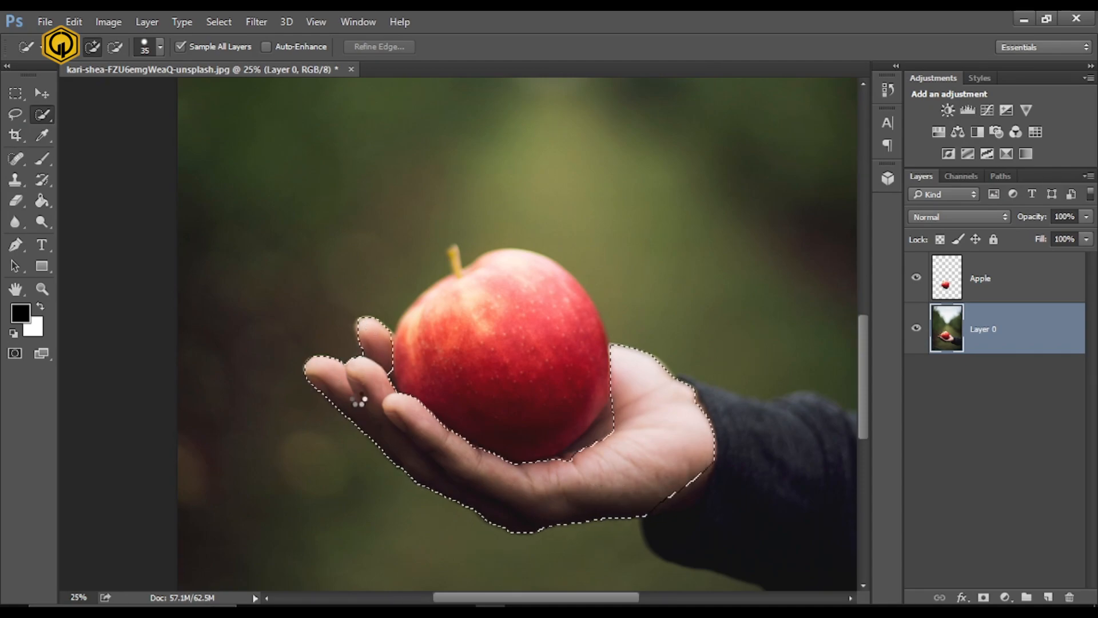
pyautogui.moveTo(576, 482); pyautogui.dragTo(504, 444)
pyautogui.moveTo(525, 395)
pyautogui.mouseDown()
pyautogui.moveTo(499, 421)
pyautogui.moveTo(438, 431)
pyautogui.mouseUp()
pyautogui.moveTo(642, 405)
pyautogui.mouseDown()
pyautogui.moveTo(628, 443)
pyautogui.moveTo(603, 458)
pyautogui.mouseUp()
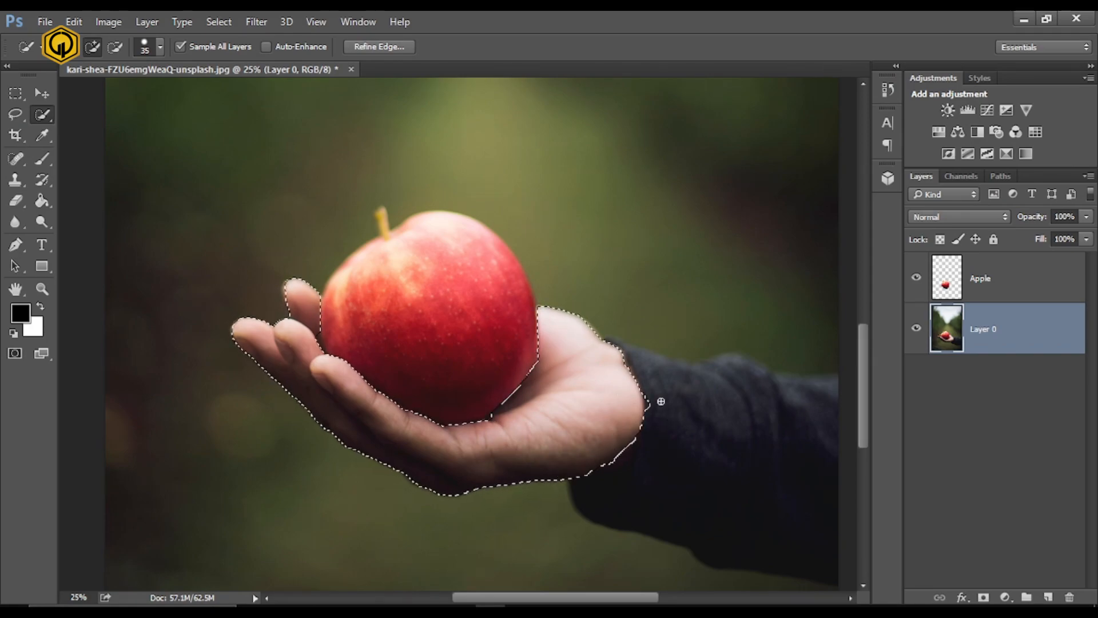
pyautogui.press('alt')
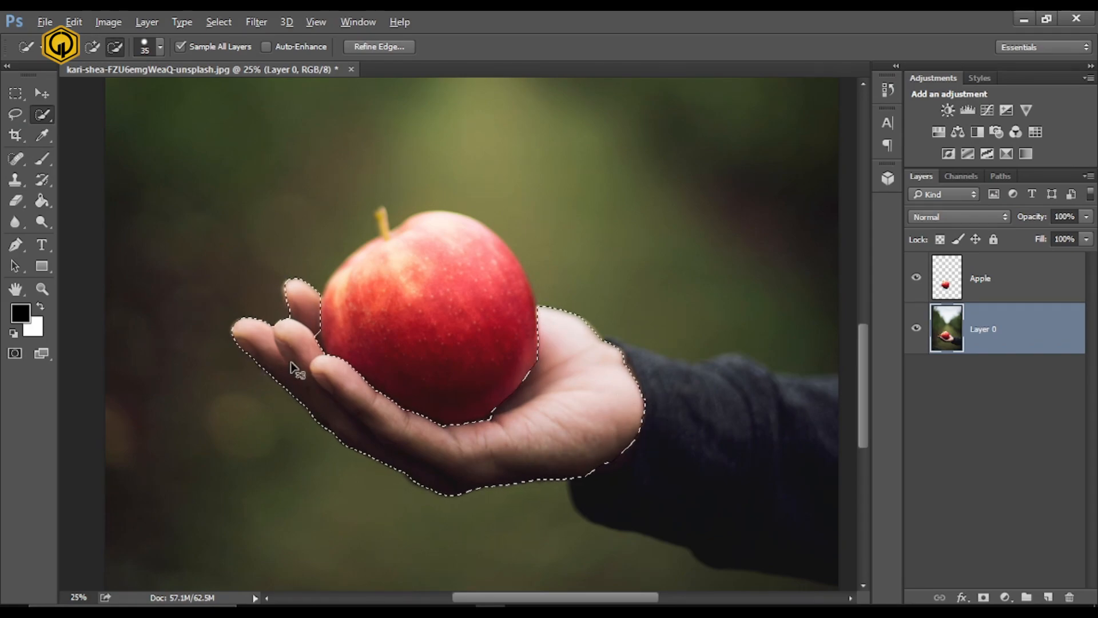
# - Refine the hand selection around the fingertips and between the fingers
pyautogui.hotkey('ctrl', '+')
pyautogui.hotkey('ctrl', '+')
pyautogui.moveTo(235, 412); pyautogui.dragTo(378, 456)
pyautogui.moveTo(323, 385); pyautogui.dragTo(326, 402)
pyautogui.press('space')
pyautogui.moveTo(411, 350); pyautogui.dragTo(490, 371)
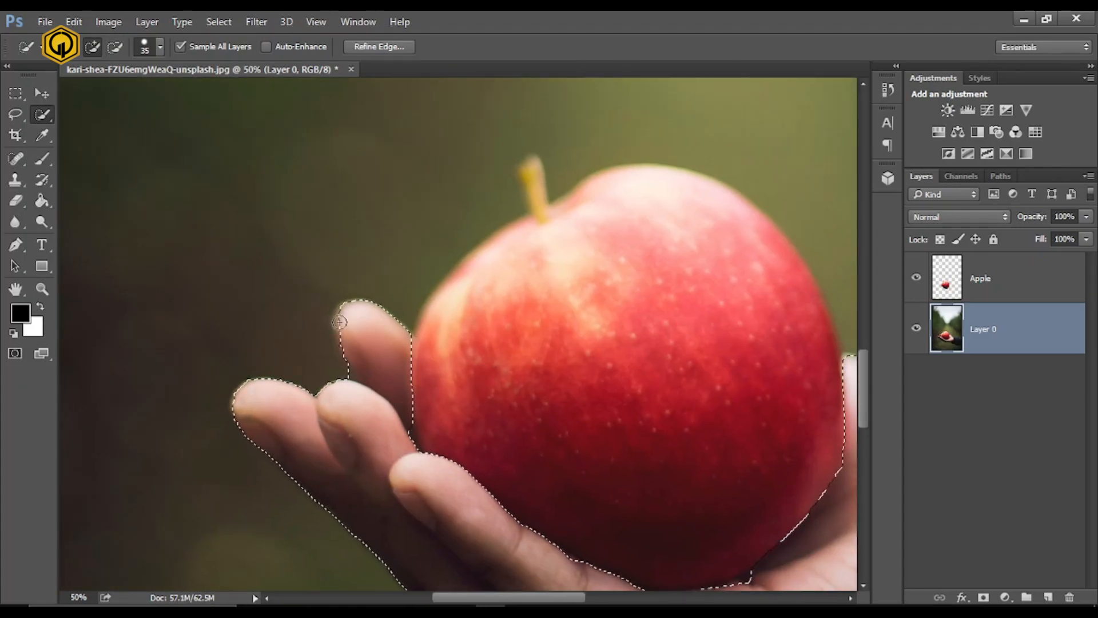
# - Refine the hand selection along the lower wrist and where the palm meets the bottom of the apple
pyautogui.press('space')
pyautogui.moveTo(552, 547)
pyautogui.mouseDown()
pyautogui.moveTo(357, 321)
pyautogui.moveTo(295, 315)
pyautogui.mouseUp()
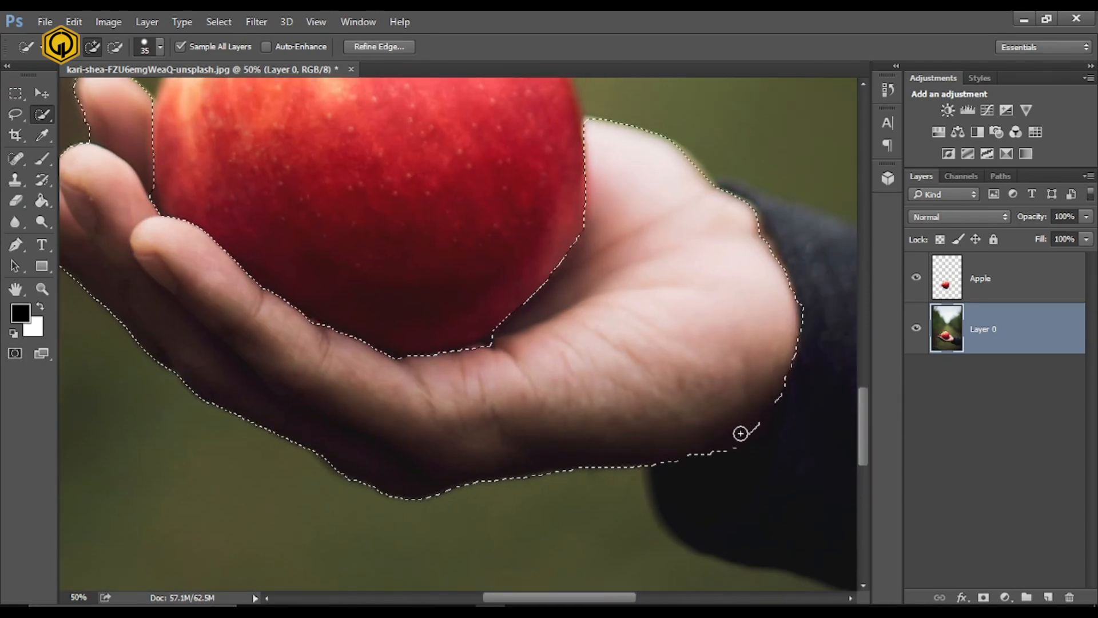
pyautogui.click(497, 338)
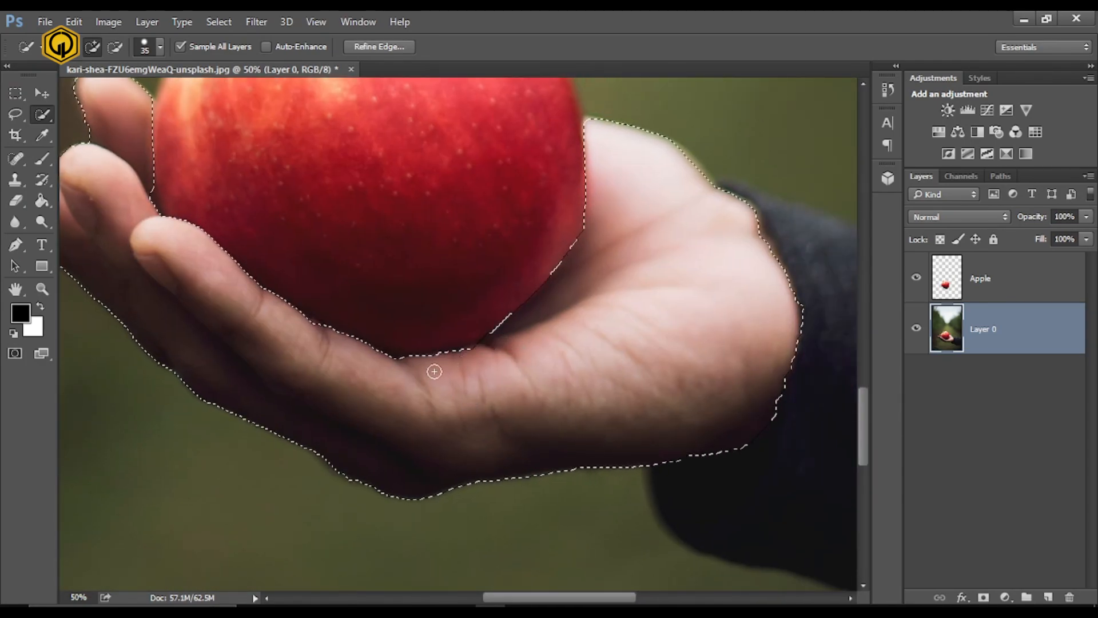
# - Copy the selected hand to a new layer named hand and hide that layer
pyautogui.hotkey('ctrl', '-')
pyautogui.hotkey('ctrl', '-')
pyautogui.hotkey('ctrl', 'j')
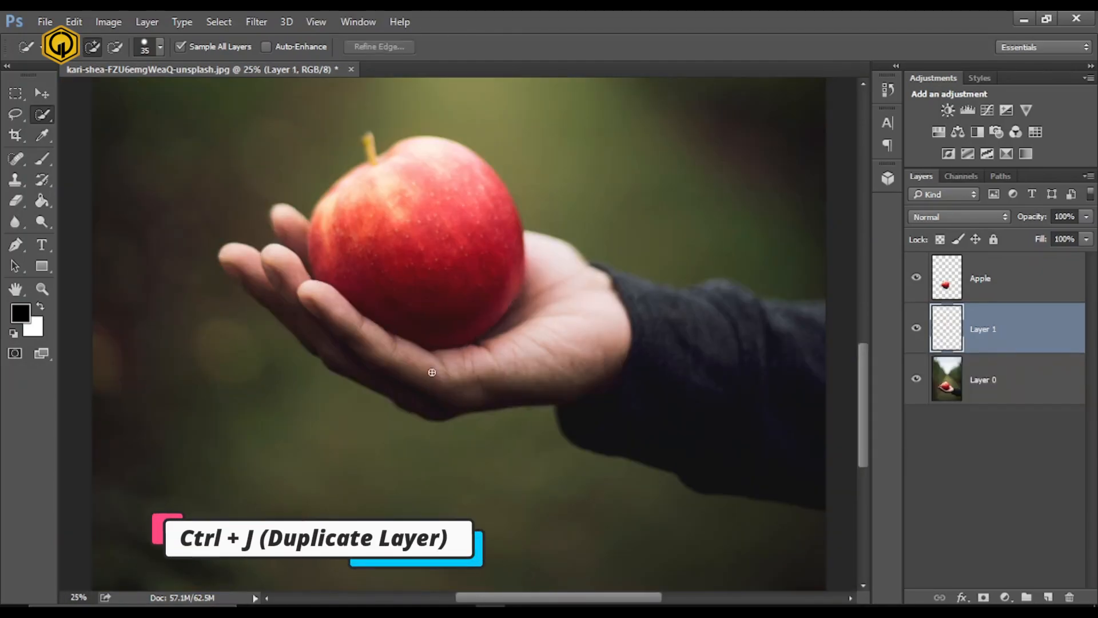
pyautogui.doubleClick(984, 329)
pyautogui.write('hand')
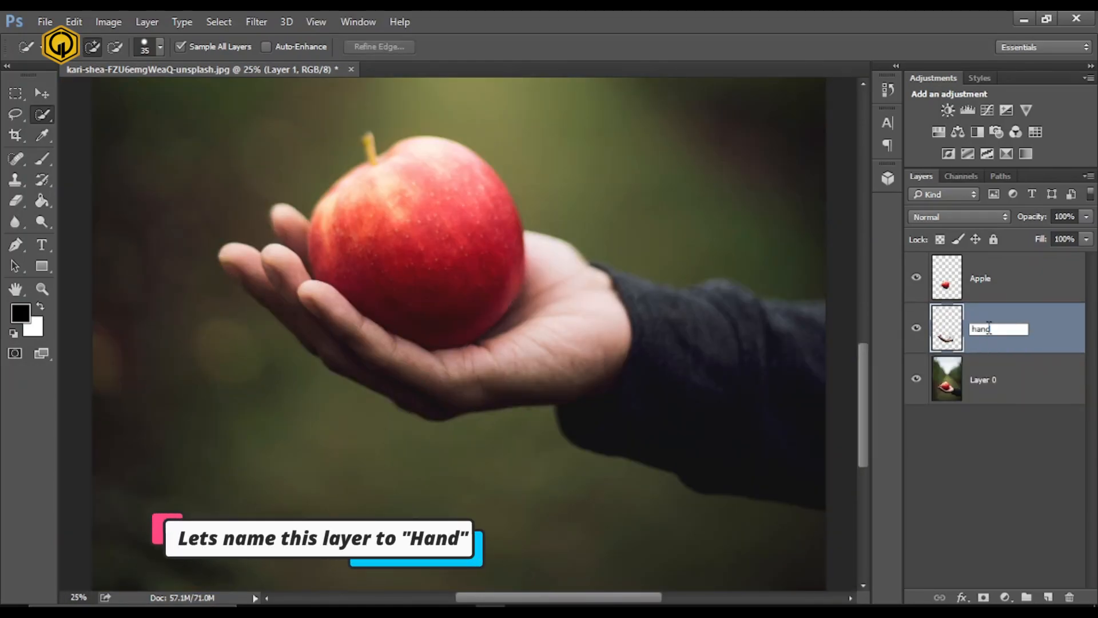
pyautogui.press('Return')
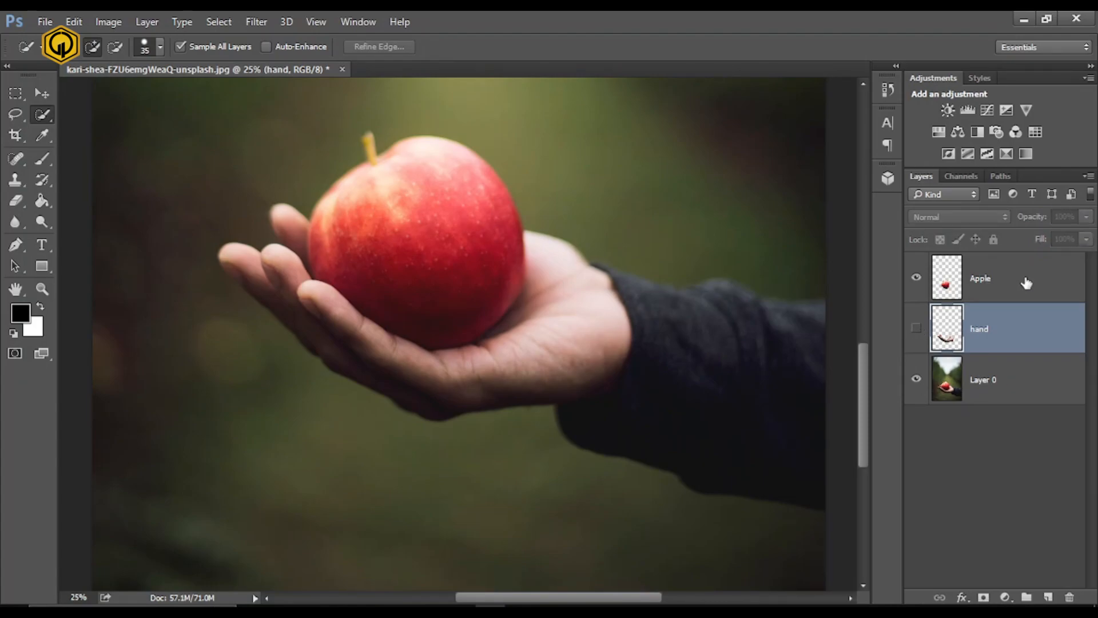
# - Convert the Apple layer to a smart object and put it in a group named Apple - Glow
pyautogui.click(1049, 286)
pyautogui.rightClick(1051, 290)
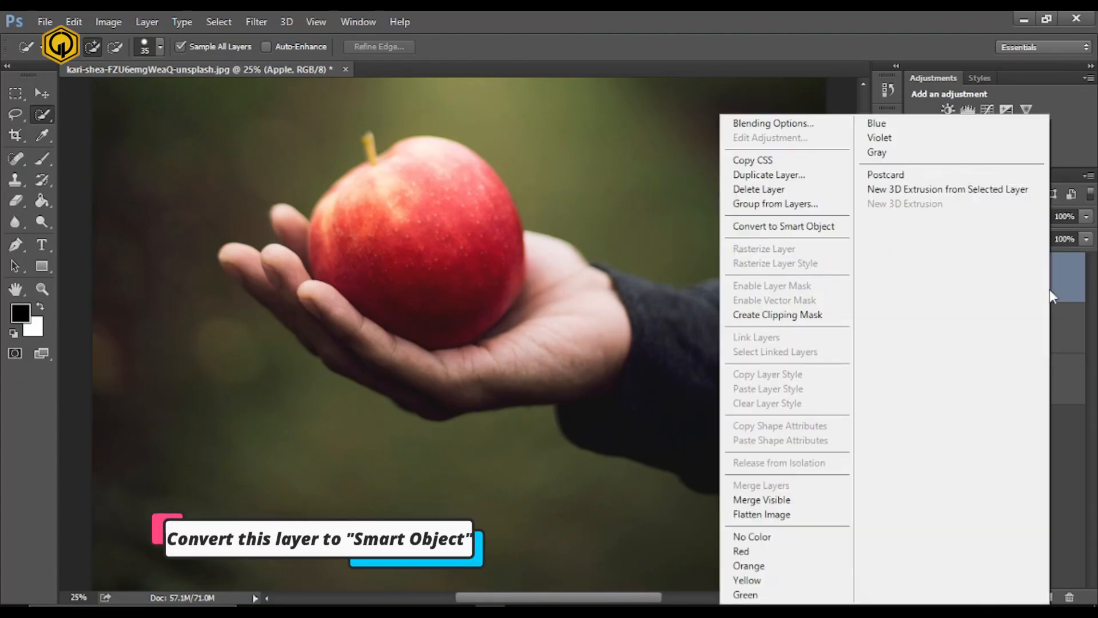
pyautogui.click(828, 228)
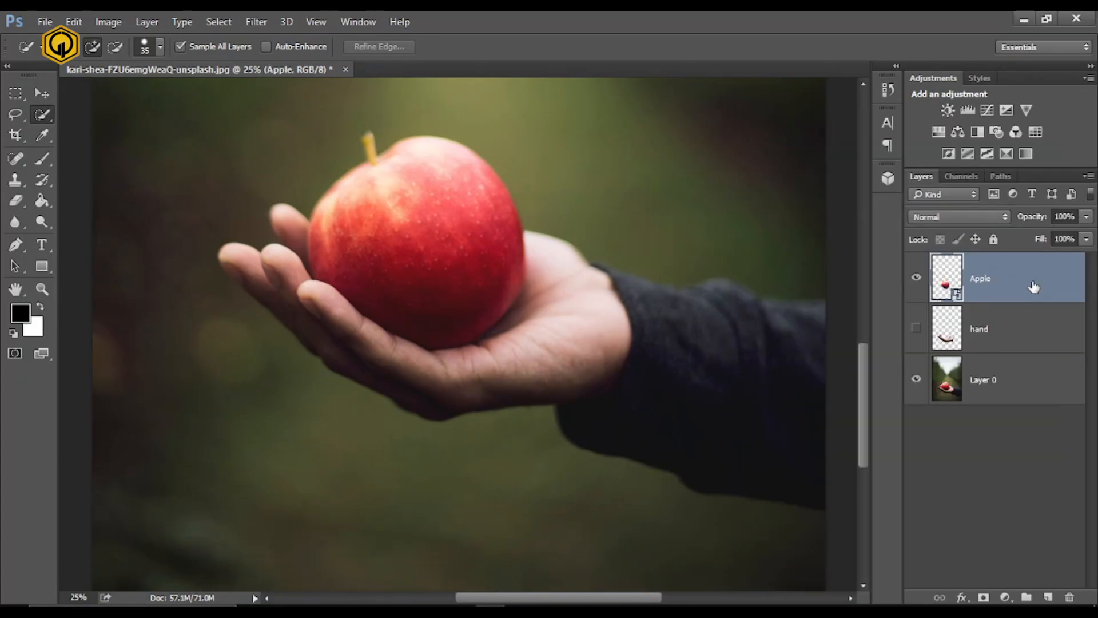
pyautogui.hotkey('ctrl', 'g')
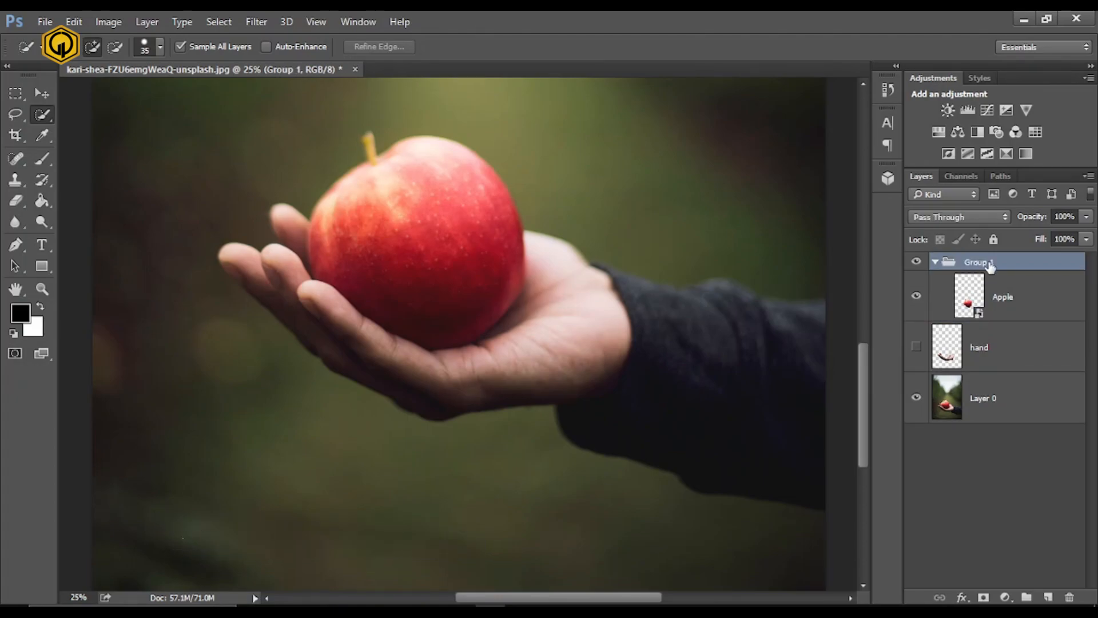
pyautogui.doubleClick(981, 262)
pyautogui.press('Return')
# - Apply a Gaussian Blur of 5 pixels to the Apple layer and set its blend mode to Linear Dodge (Add)
pyautogui.click(1029, 312)
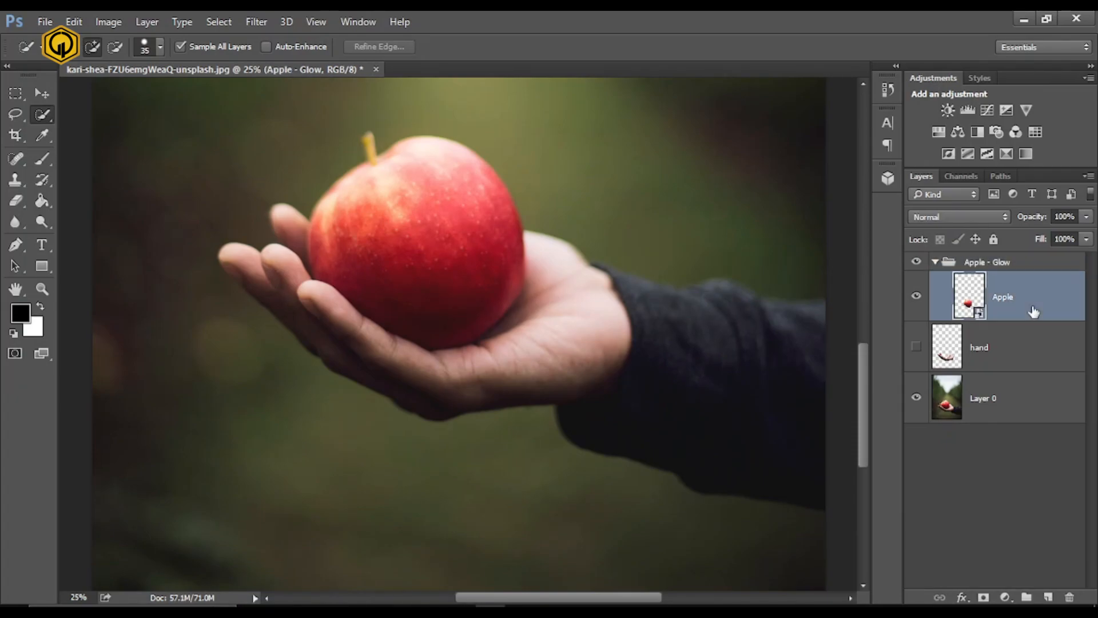
pyautogui.click(256, 22)
pyautogui.moveTo(401, 183)
pyautogui.click(498, 247)
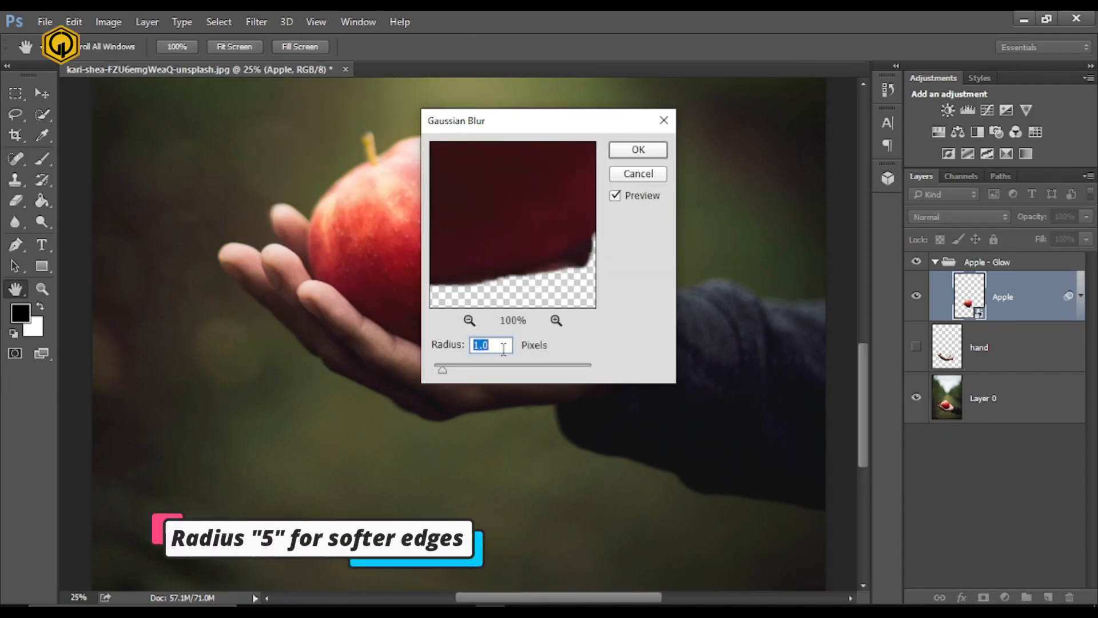
pyautogui.write('5')
pyautogui.click(634, 149)
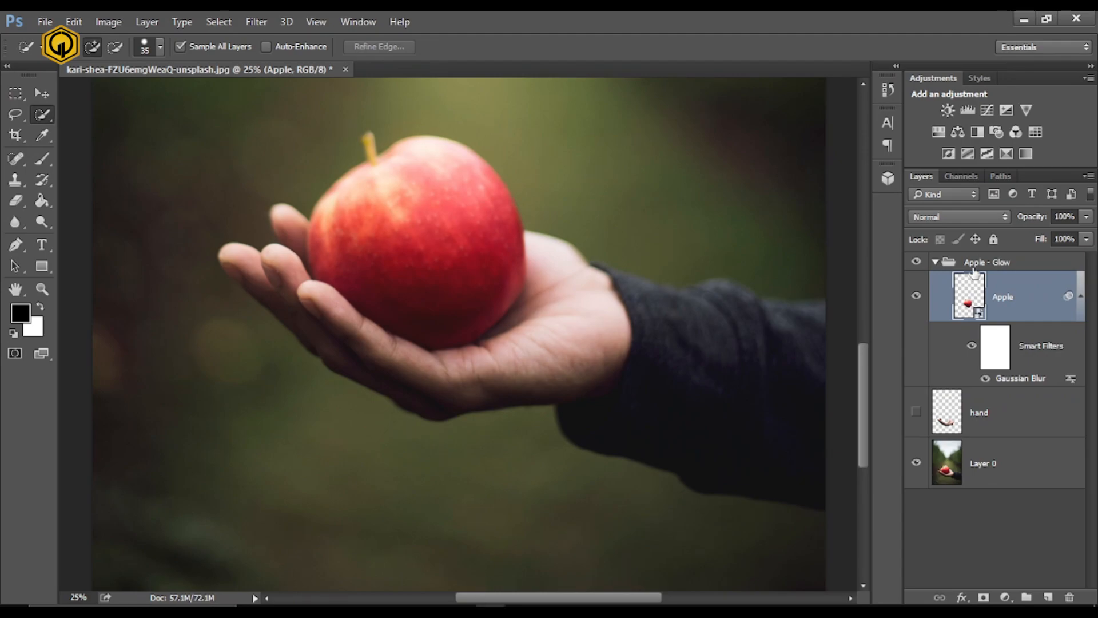
pyautogui.click(925, 218)
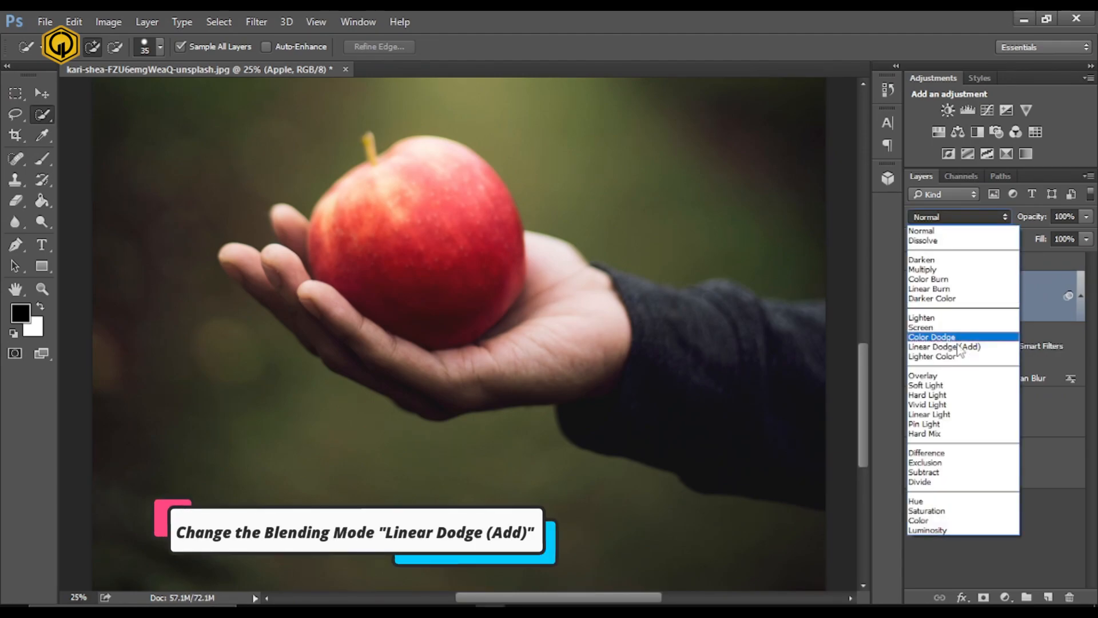
pyautogui.click(938, 343)
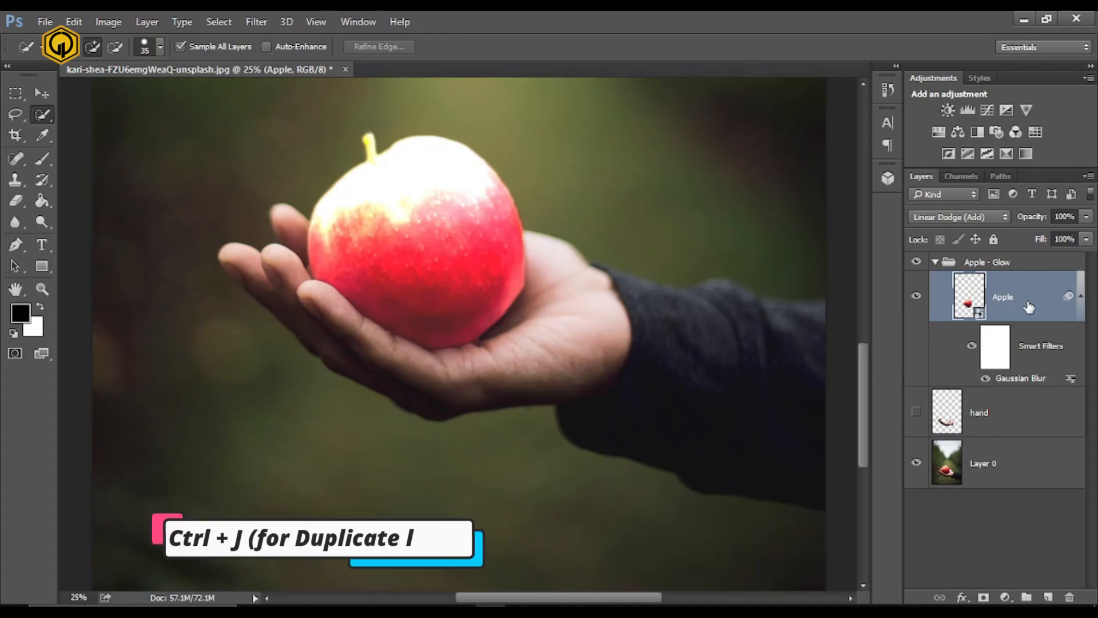
# - Duplicate the Apple layer and set the copy's Gaussian Blur radius to 100 pixels
pyautogui.hotkey('ctrl', 'j')
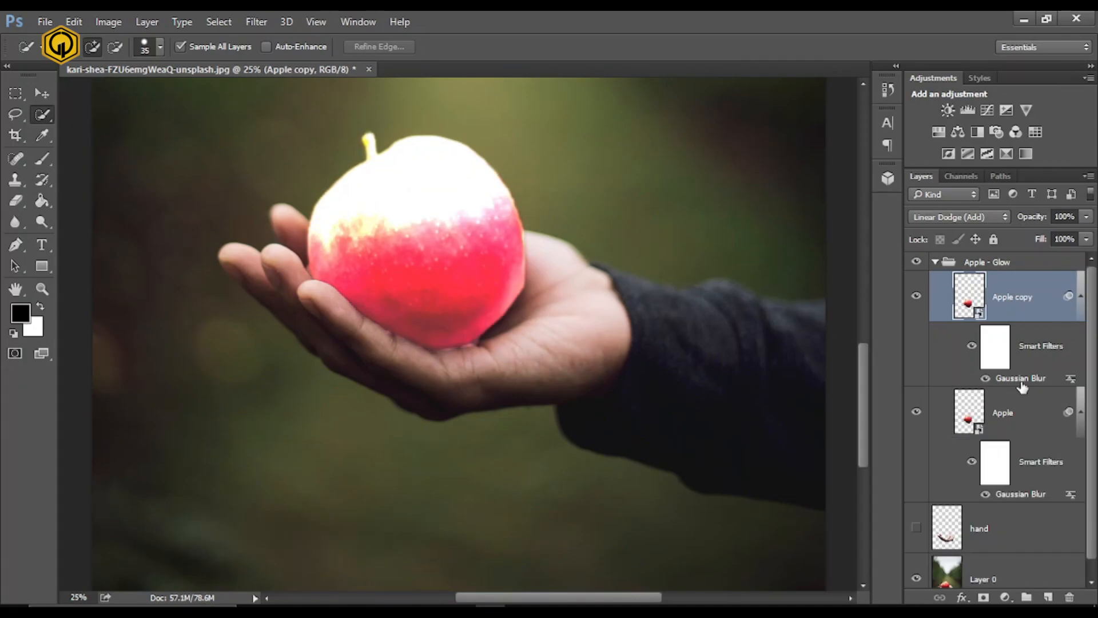
pyautogui.doubleClick(1020, 378)
pyautogui.write('1')
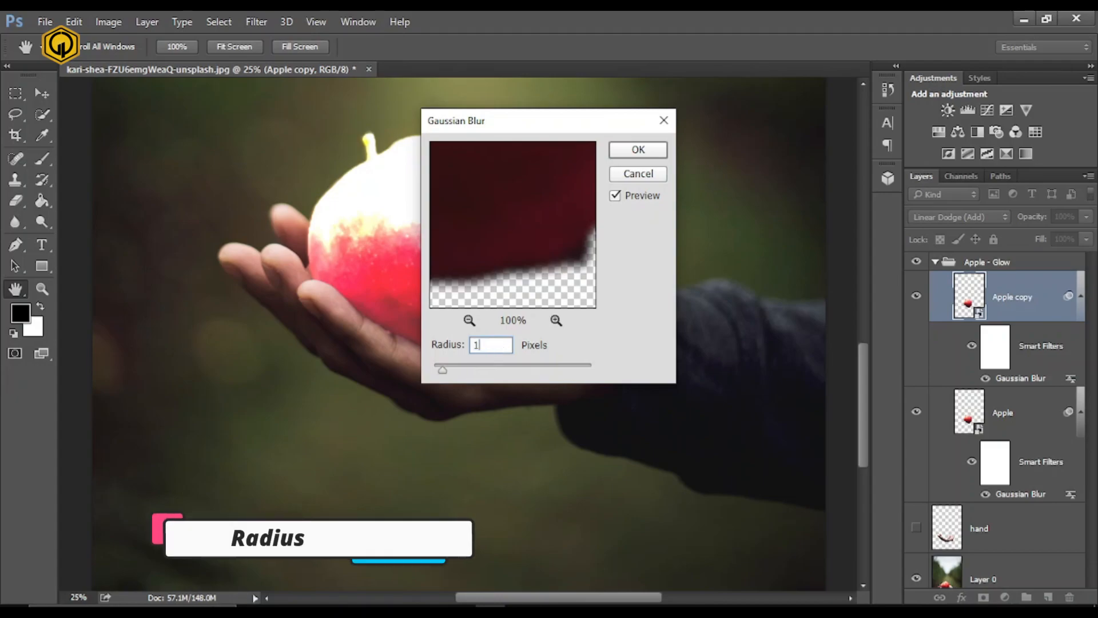
pyautogui.write('00')
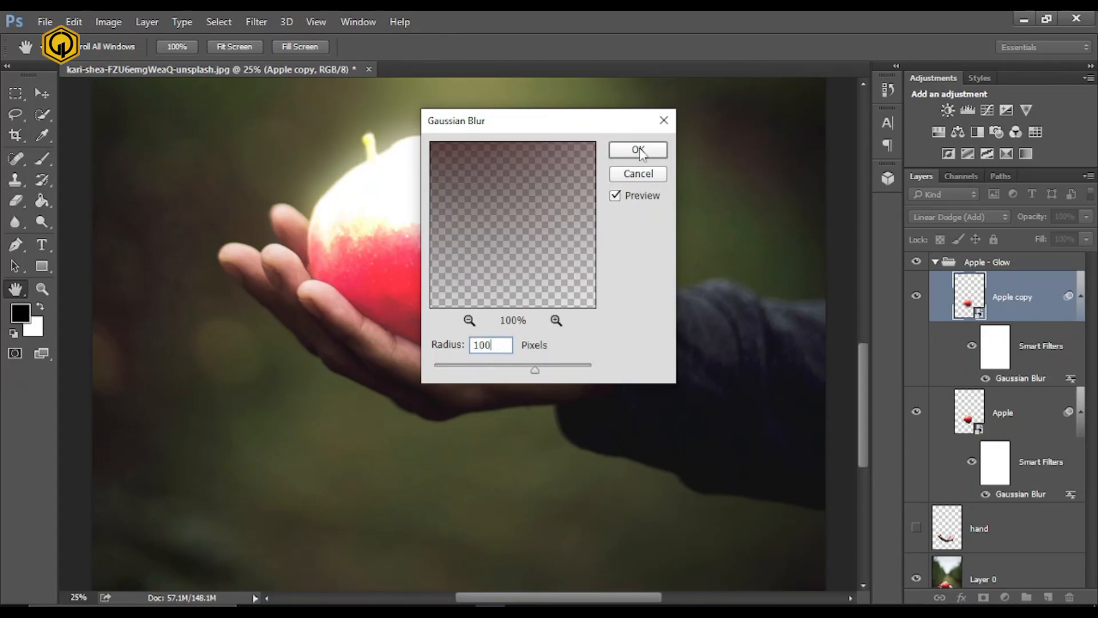
pyautogui.click(638, 150)
pyautogui.press('w')
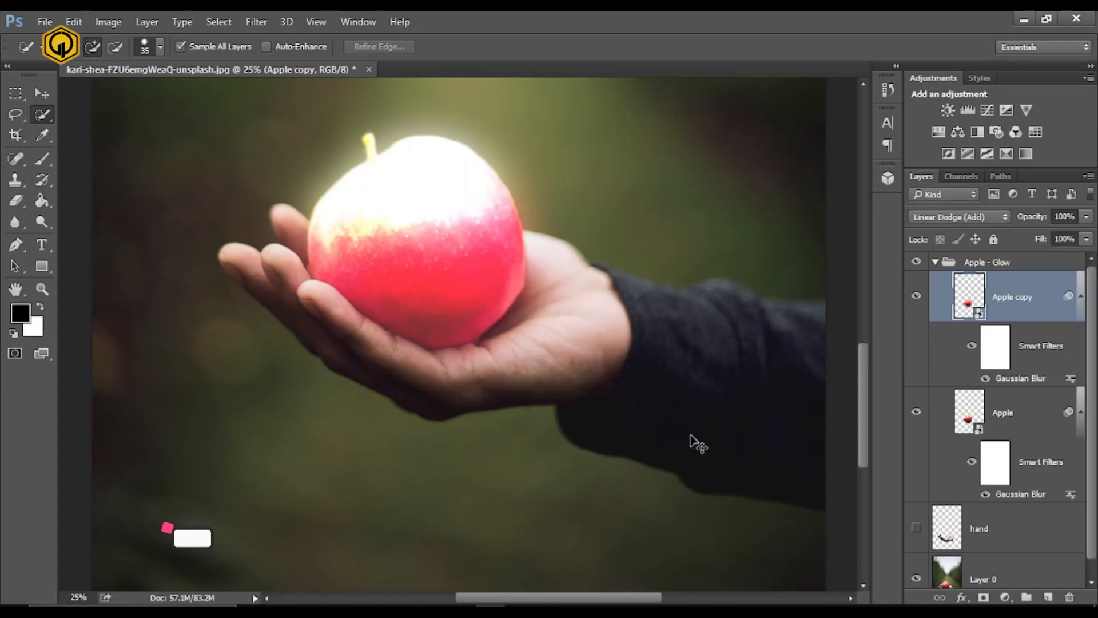
# - Duplicate the Apple copy layer and set the new copy's Gaussian Blur radius to 250 pixels
pyautogui.hotkey('ctrl', 'j')
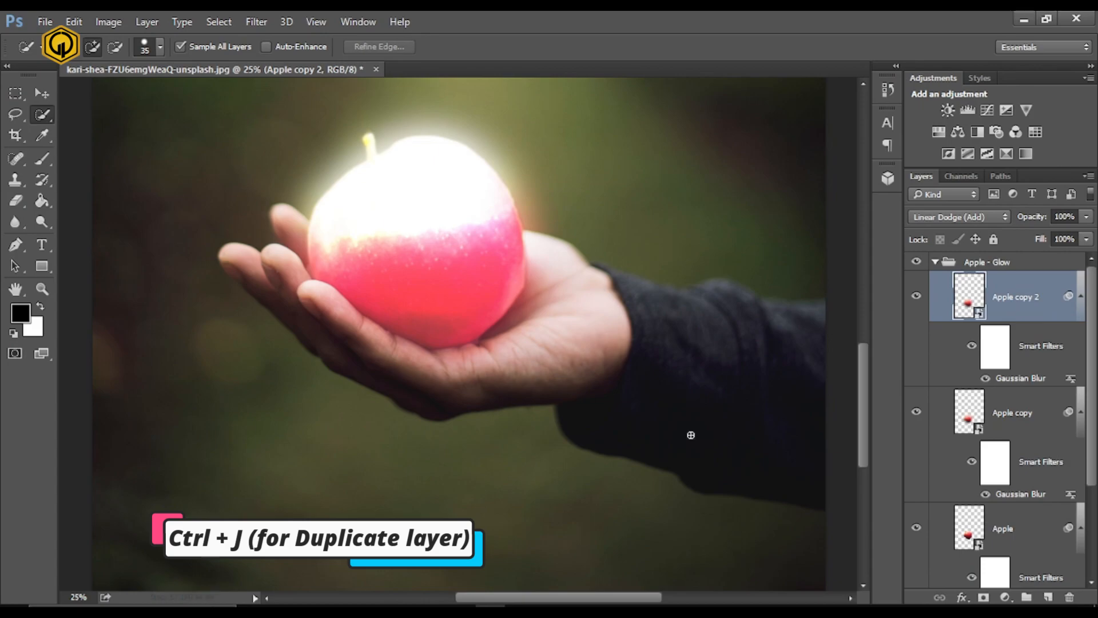
pyautogui.doubleClick(1020, 378)
pyautogui.write('250')
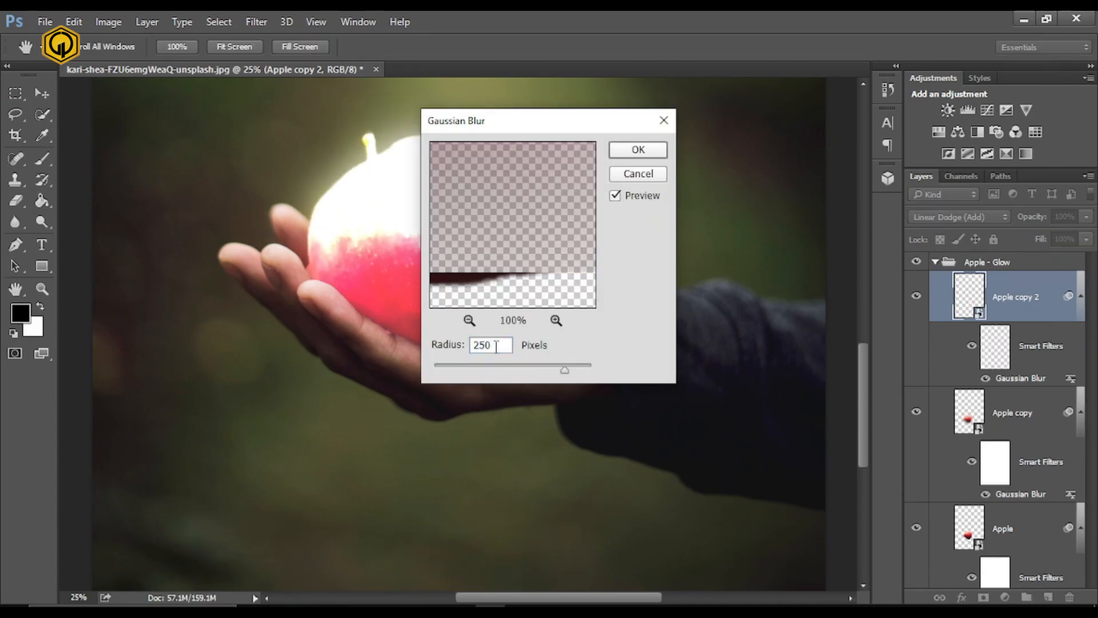
pyautogui.press('Return')
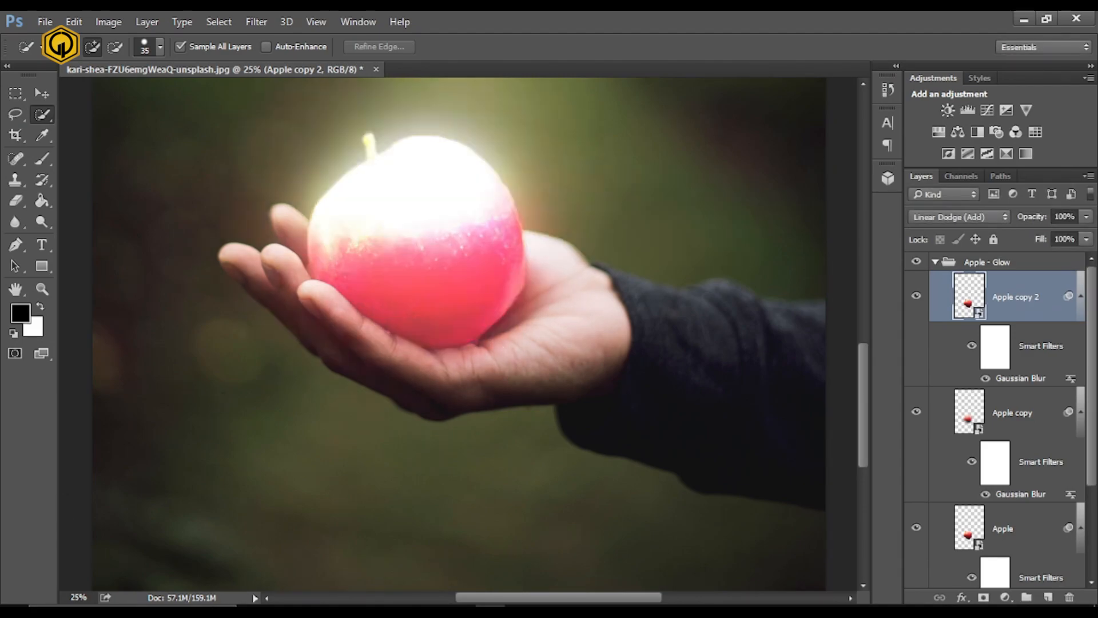
# - Duplicate the Apple copy 2 layer and set the new copy's Gaussian Blur radius to 550 pixels
pyautogui.hotkey('ctrl', 'j')
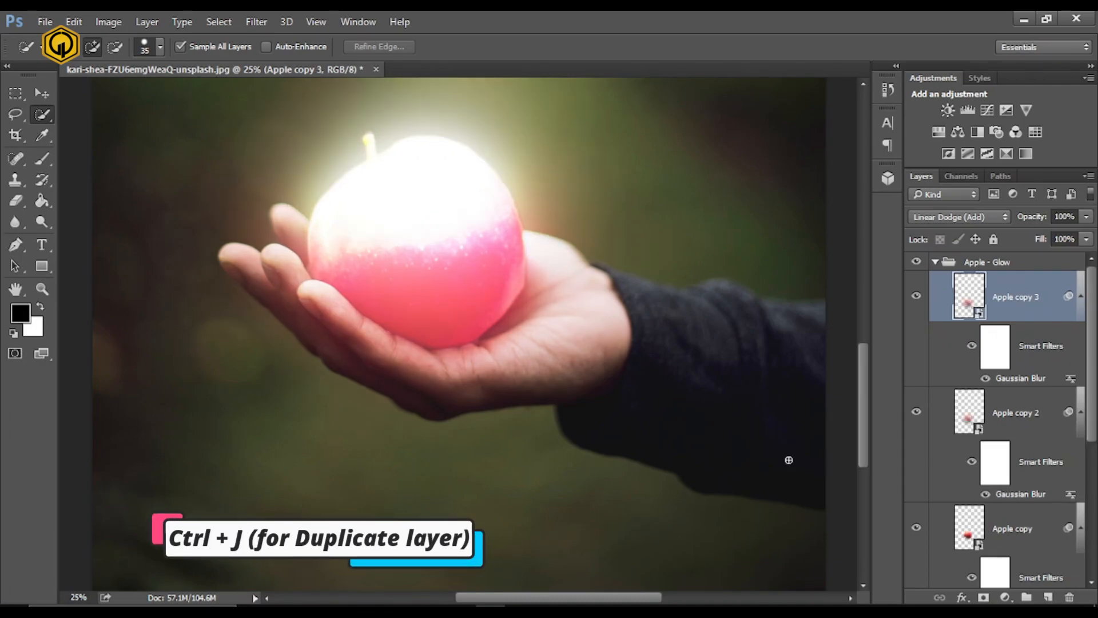
pyautogui.doubleClick(1021, 378)
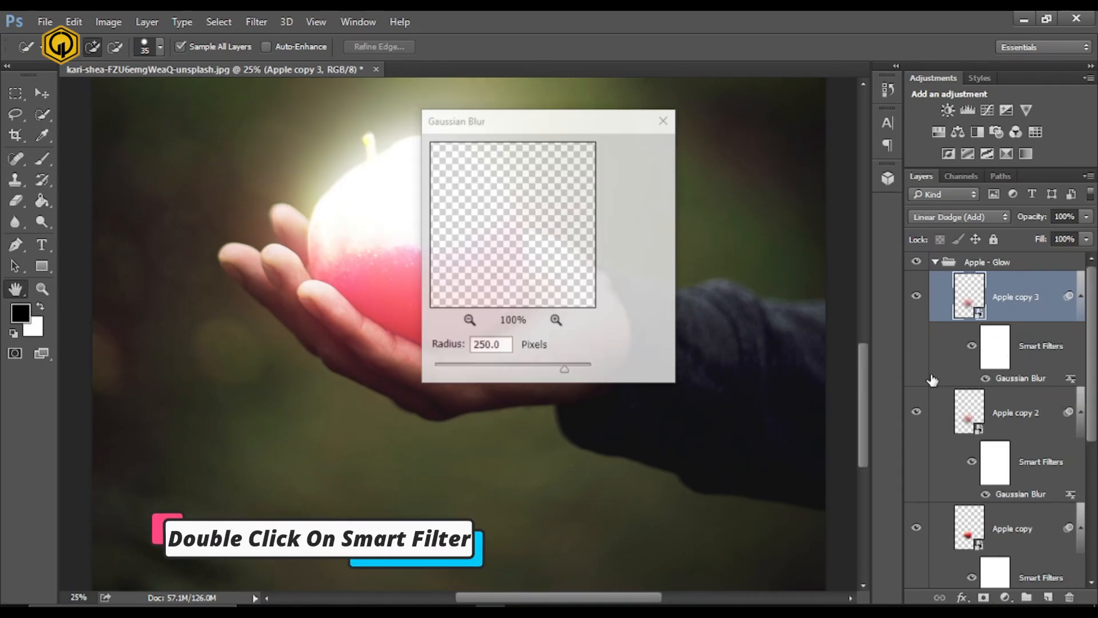
pyautogui.write('550')
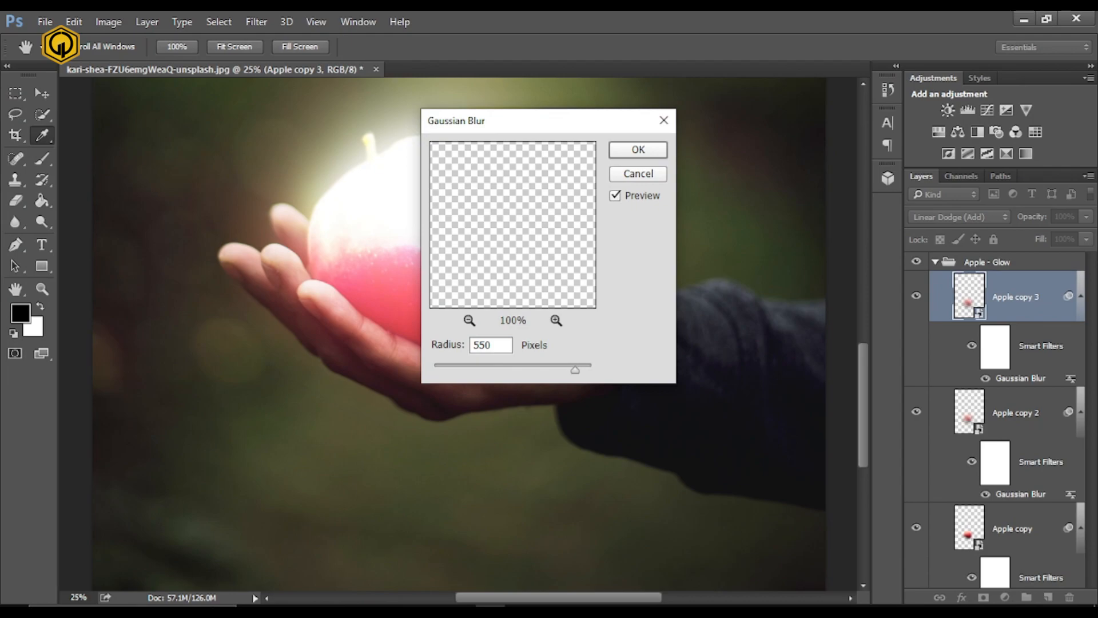
pyautogui.press('Return')
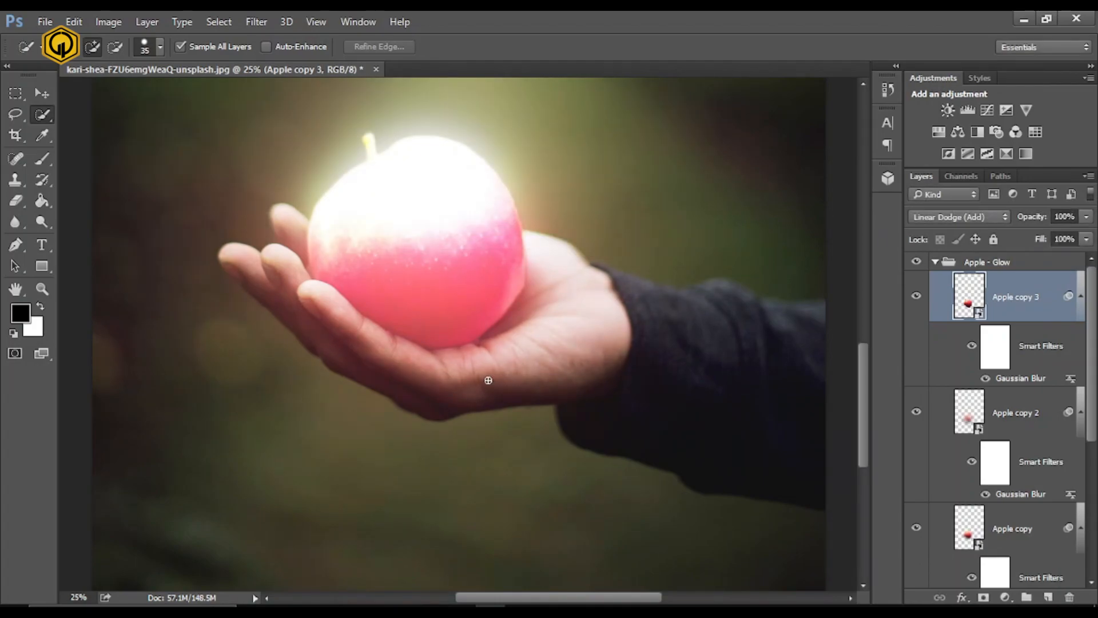
# - Collapse the Apple - Glow group and compare the whole image with the glow hidden and shown
pyautogui.hotkey('ctrl', '0')
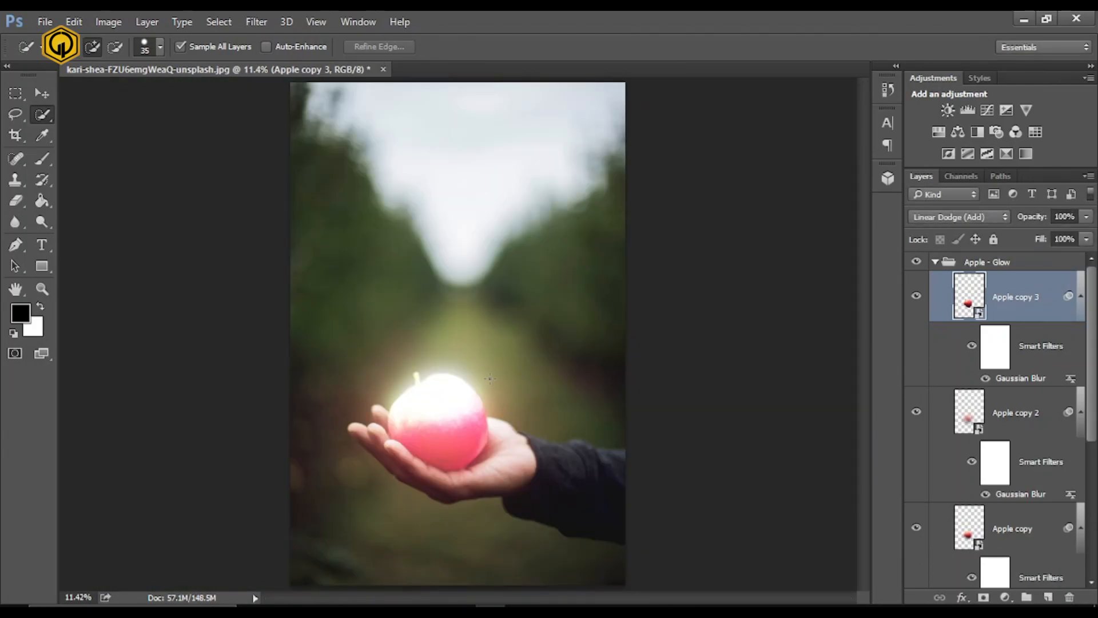
pyautogui.click(936, 262)
pyautogui.click(916, 262)
pyautogui.click(916, 262)
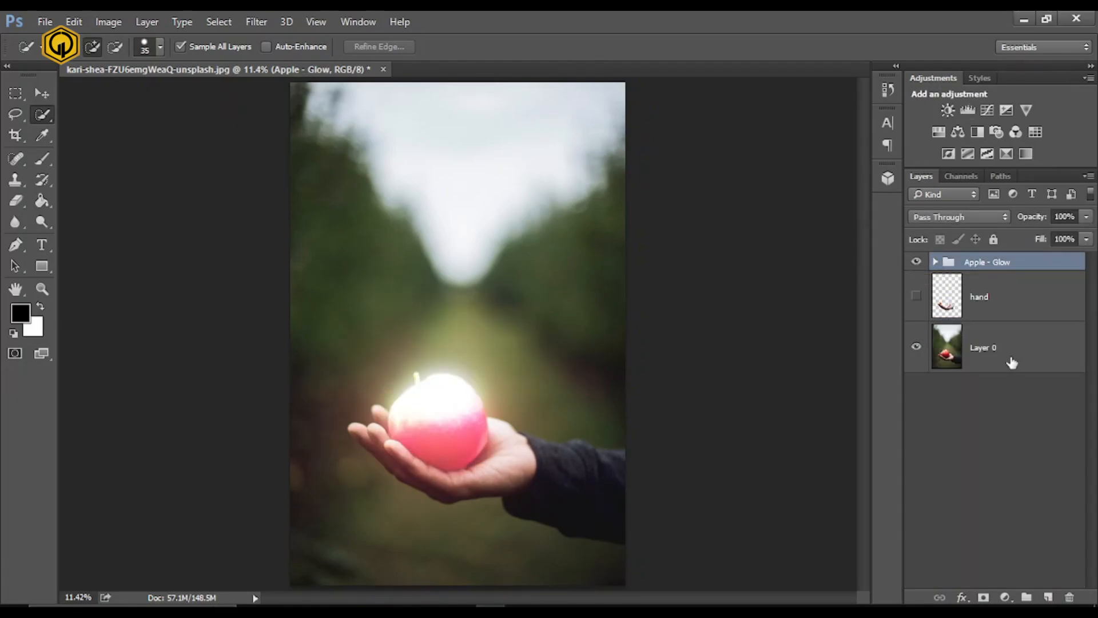
# - Add a Color Lookup adjustment layer directly above Layer 0
pyautogui.click(1036, 363)
pyautogui.click(1006, 597)
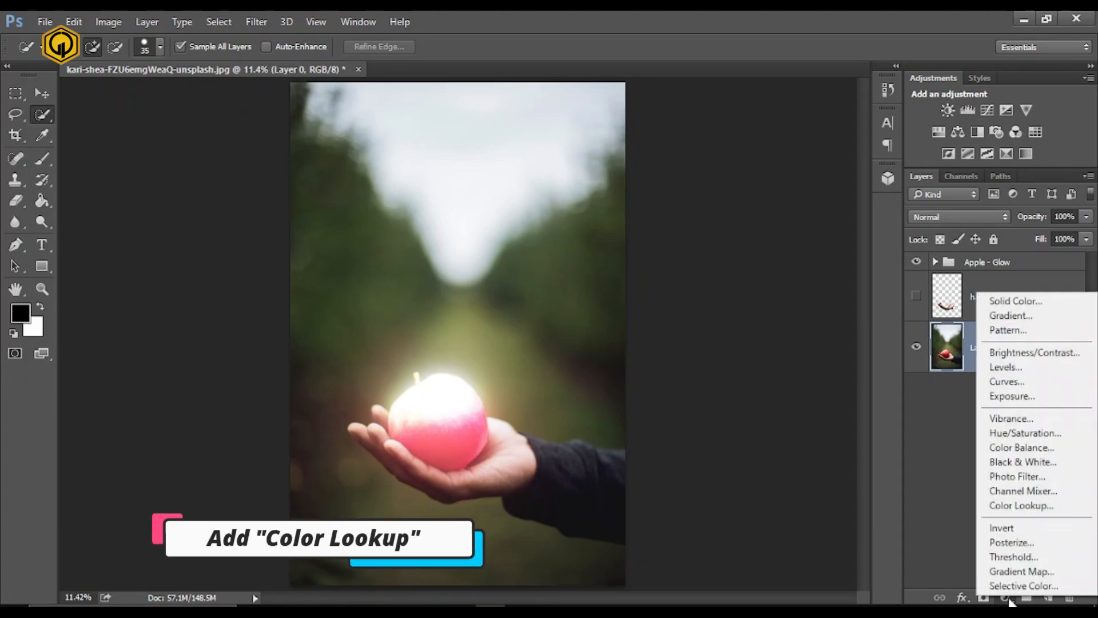
pyautogui.click(1008, 505)
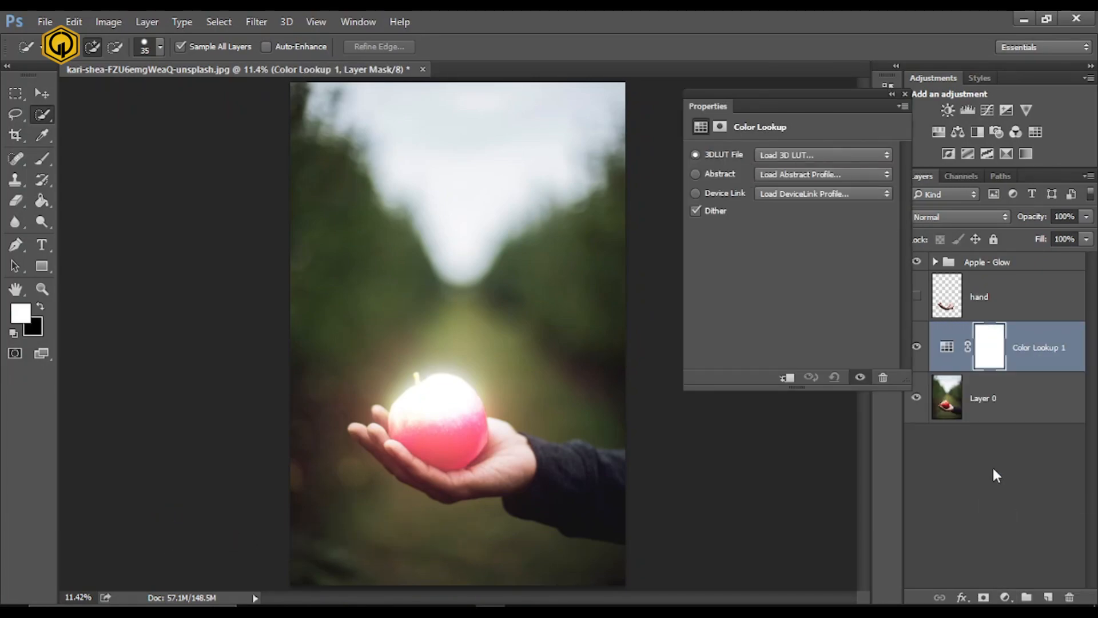
# - Try the FoggyNight.3DL and Night Clear.cube 3D LUTs on the Color Lookup adjustment
pyautogui.click(782, 155)
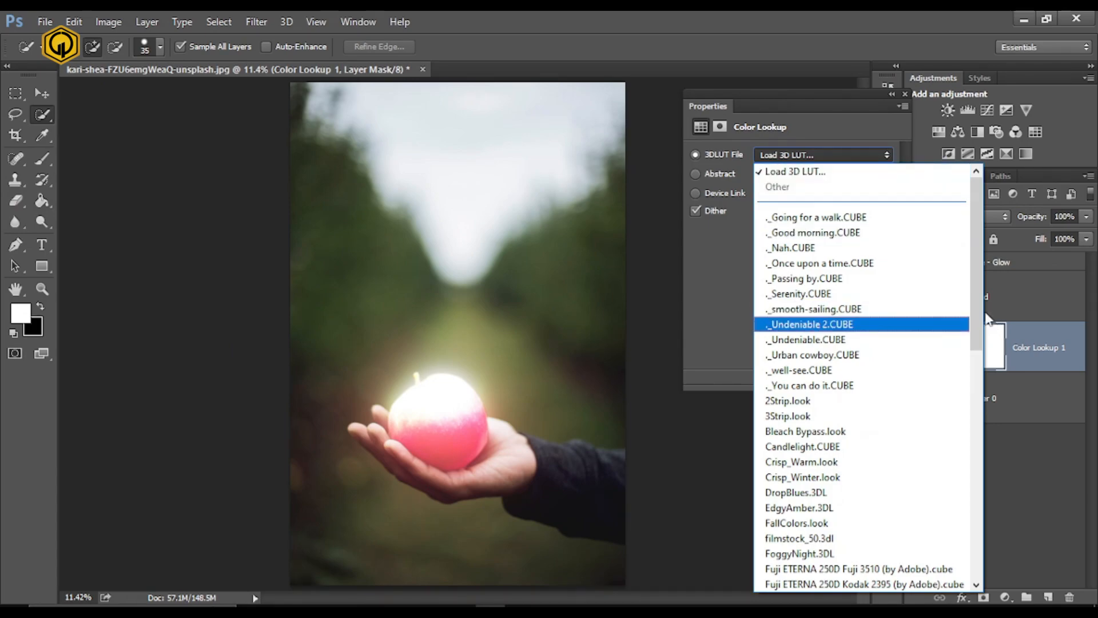
pyautogui.scroll(-2, 812, 321)
pyautogui.click(824, 463)
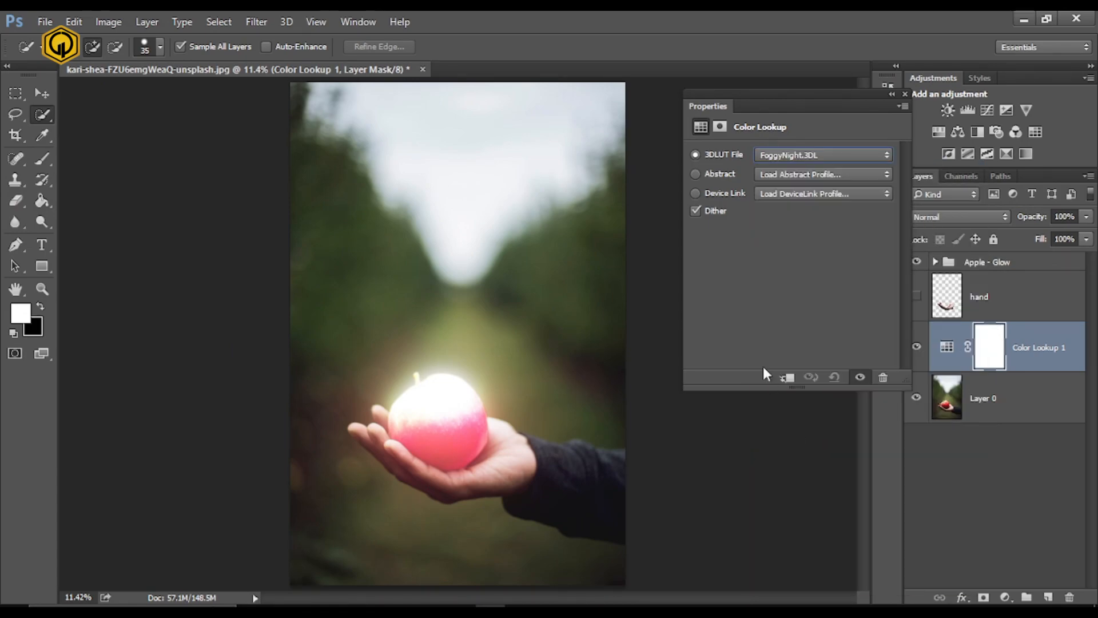
pyautogui.click(781, 155)
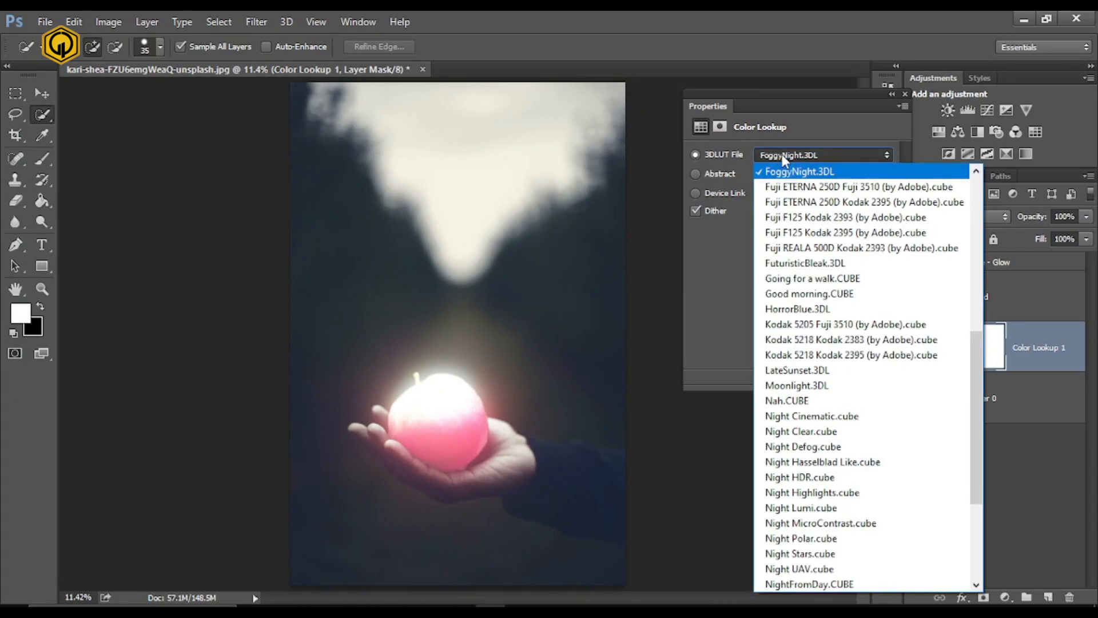
pyautogui.click(789, 431)
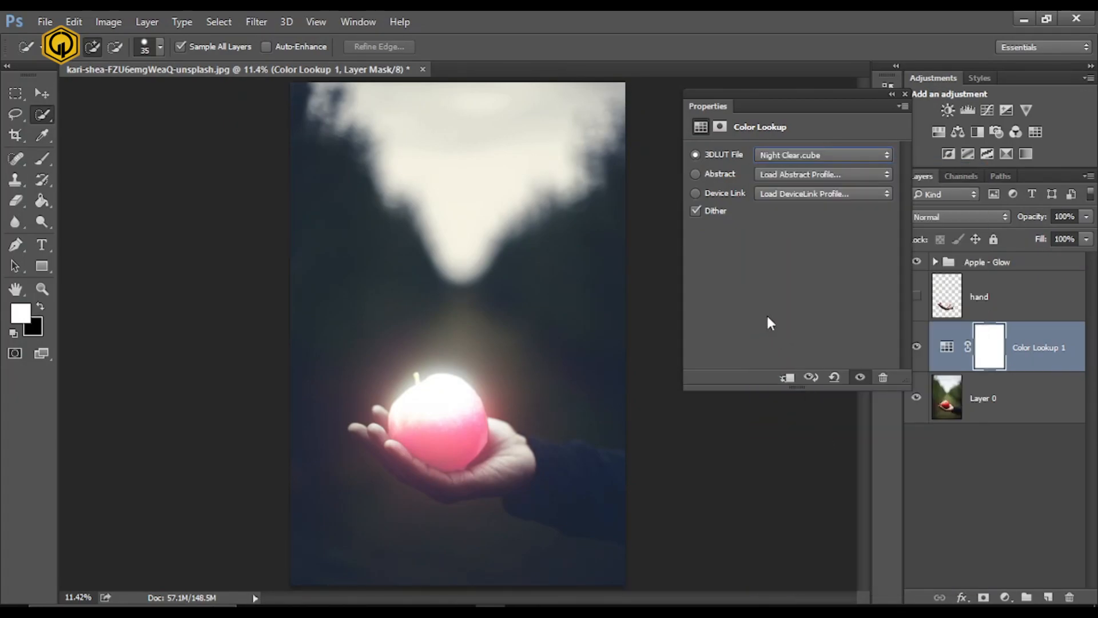
# - Apply the NightFromDay.CUBE 3D LUT to the Color Lookup adjustment and set that layer's opacity to 91%
pyautogui.click(848, 157)
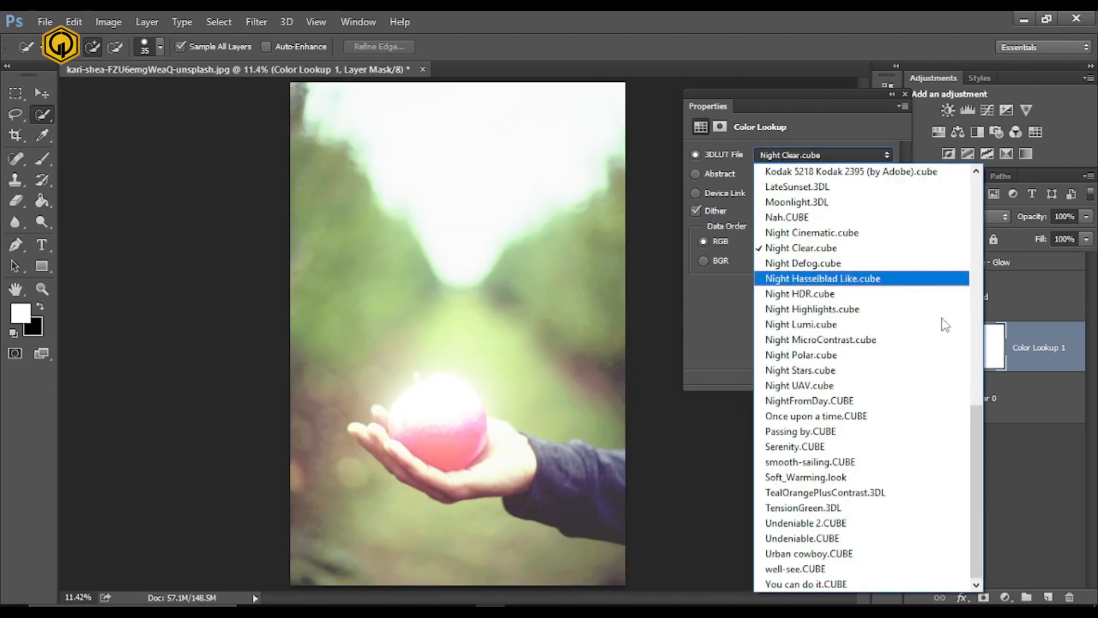
pyautogui.click(892, 412)
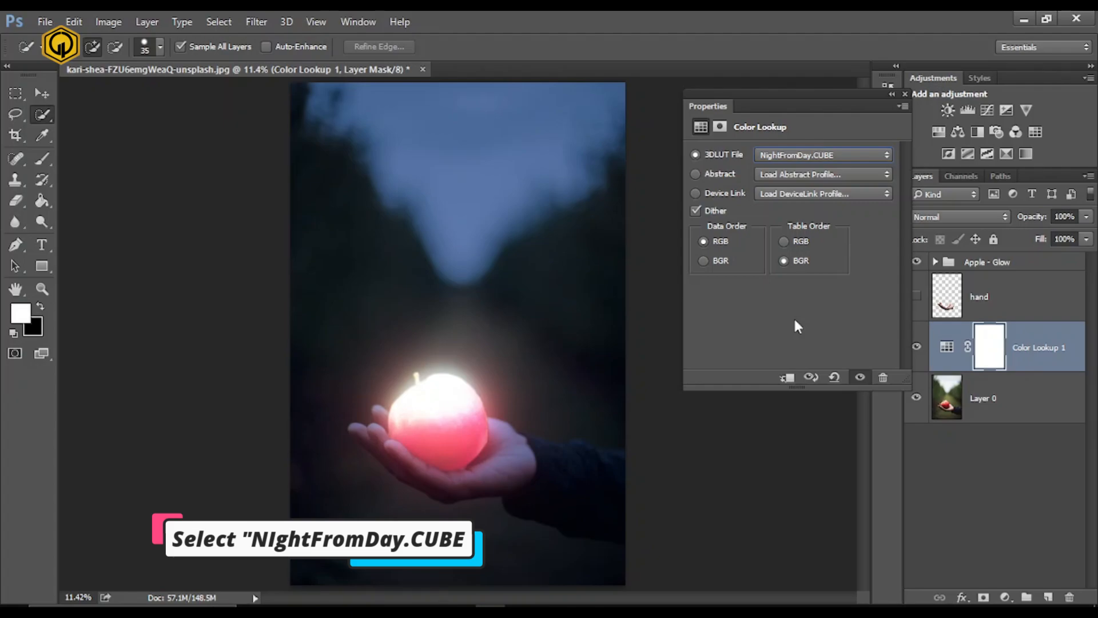
pyautogui.click(901, 94)
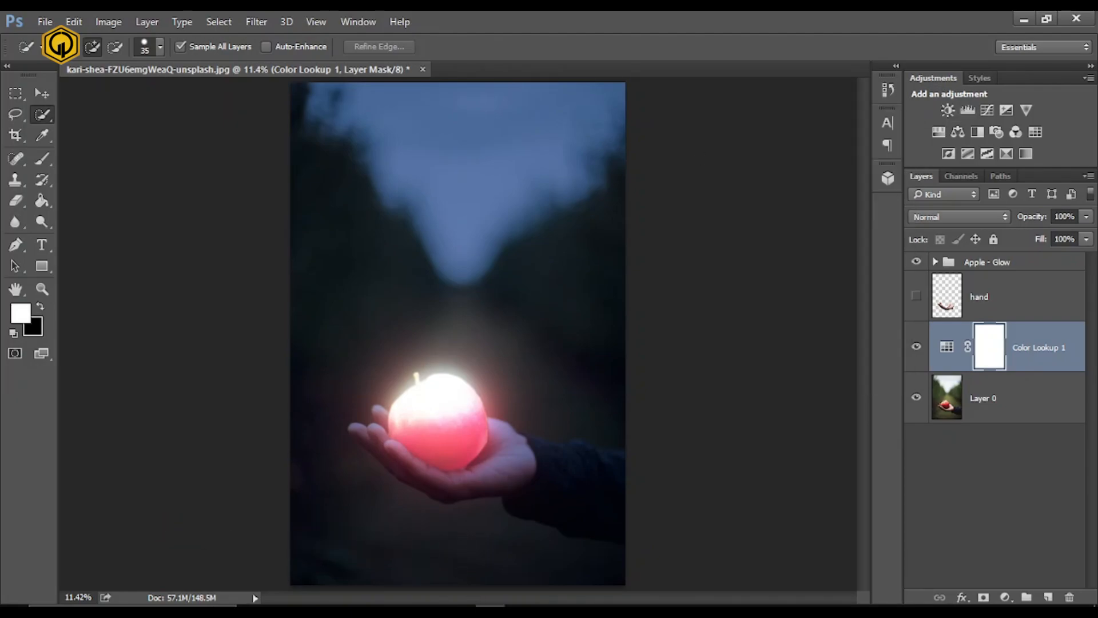
pyautogui.moveTo(1086, 216); pyautogui.dragTo(1079, 238)
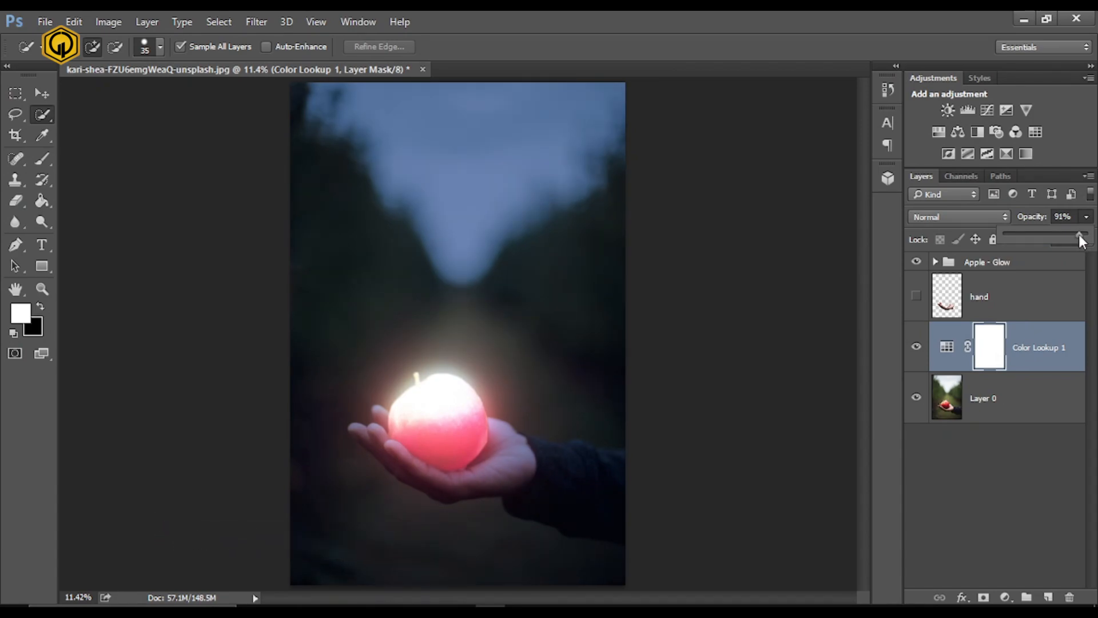
pyautogui.click(998, 504)
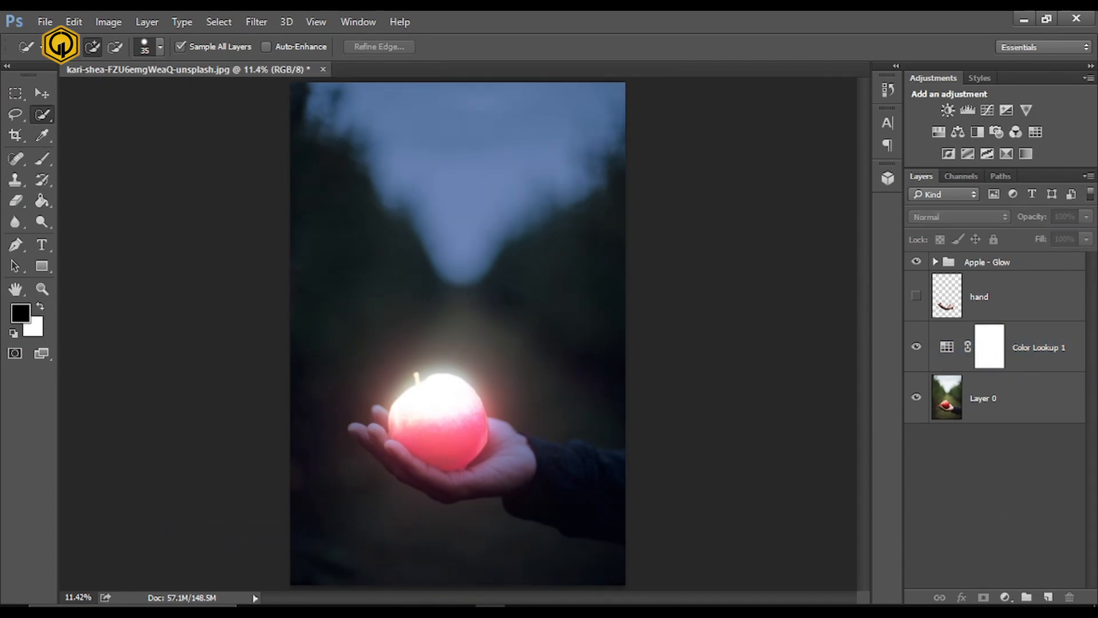
# - Add a Hue/Saturation adjustment layer with Saturation -40 and place it above Color Lookup 1
pyautogui.click(1031, 398)
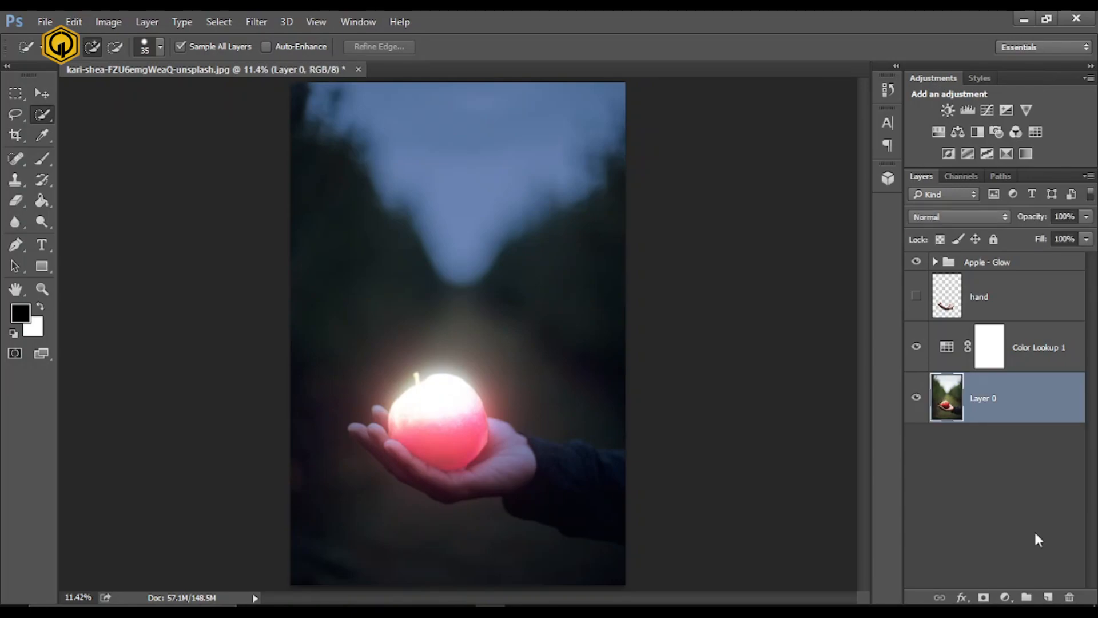
pyautogui.click(1005, 596)
pyautogui.click(1000, 479)
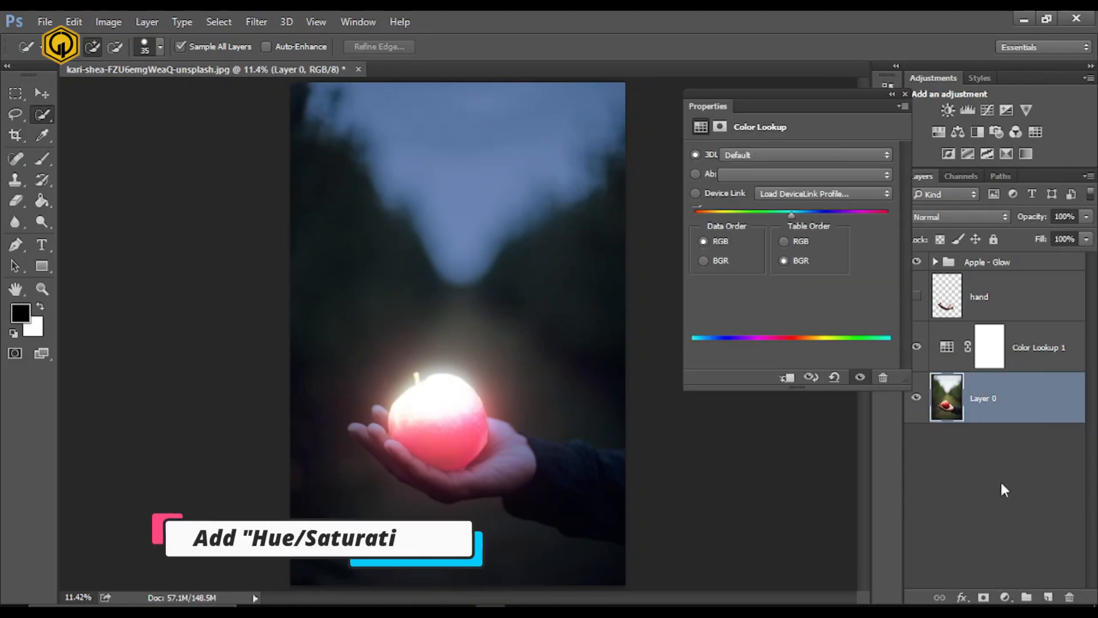
pyautogui.click(865, 232)
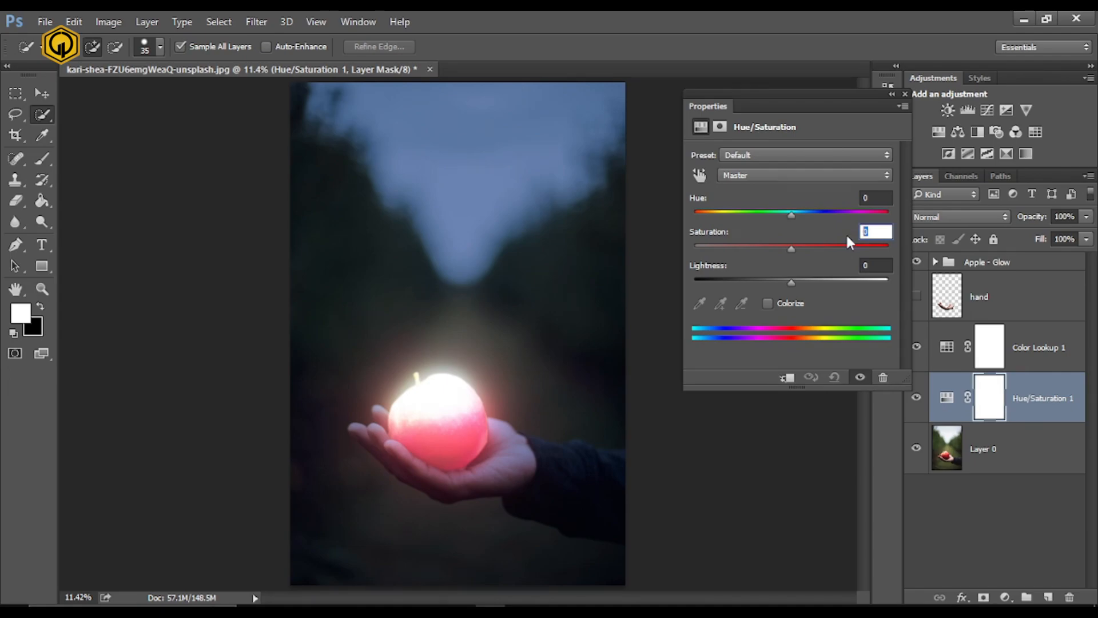
pyautogui.moveTo(765, 246); pyautogui.dragTo(755, 245)
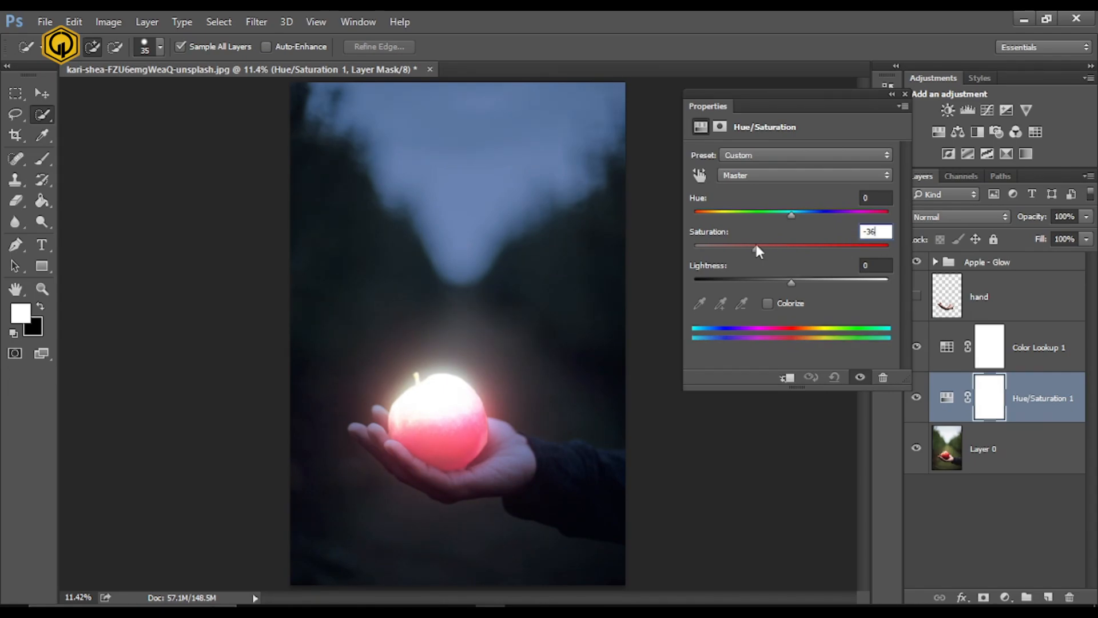
pyautogui.click(905, 94)
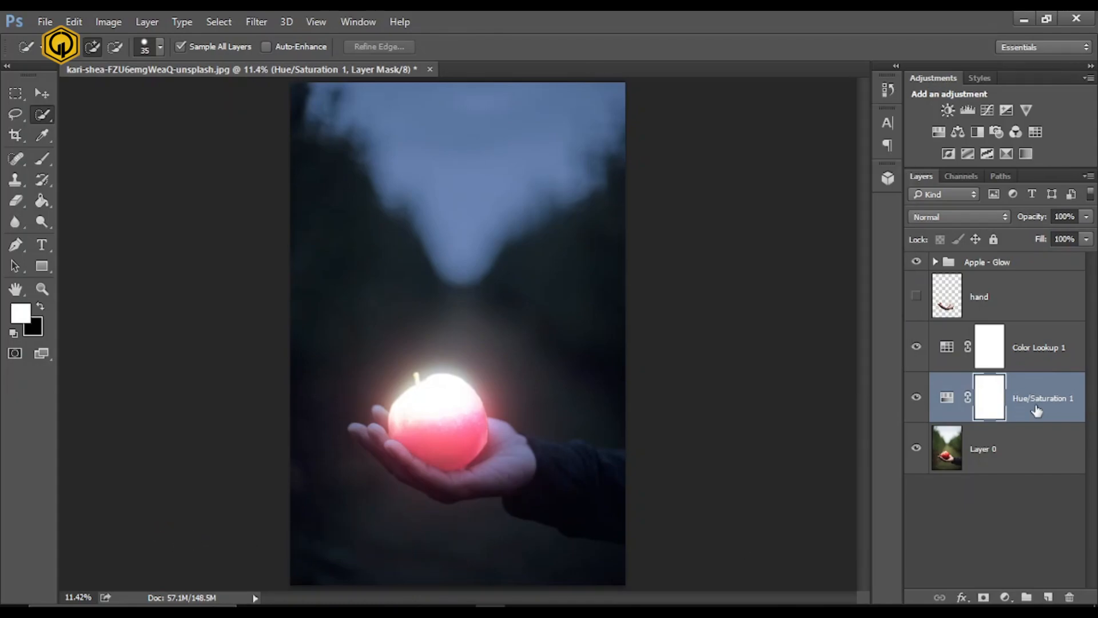
pyautogui.moveTo(1036, 410); pyautogui.dragTo(1037, 350)
pyautogui.press('v')
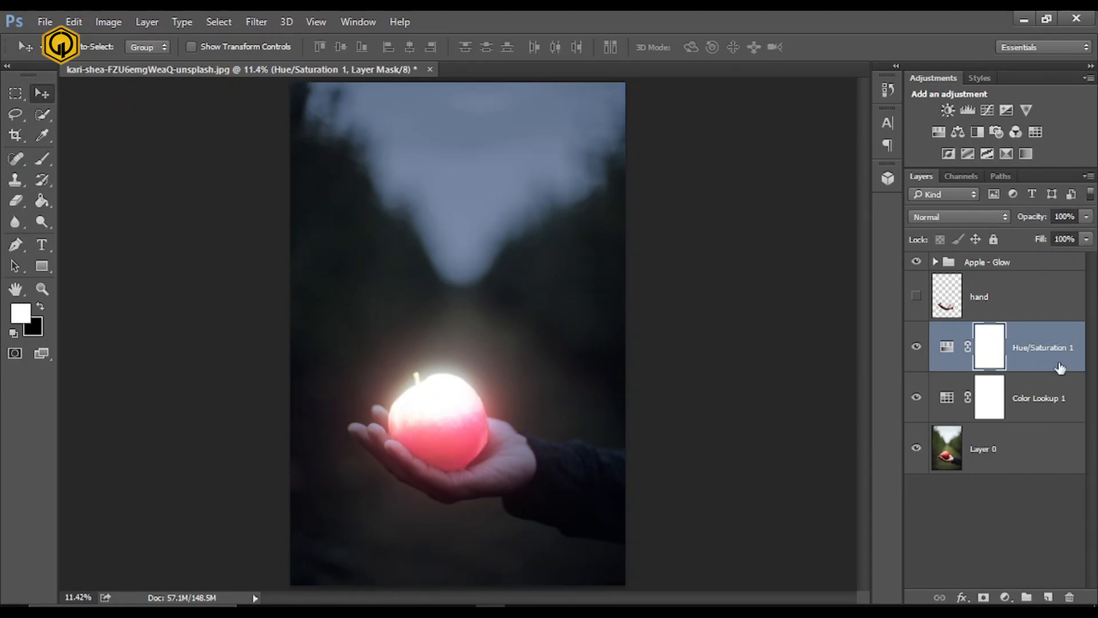
# - Add a Brightness/Contrast adjustment layer above Hue/Saturation 1 with Contrast set to 70
pyautogui.click(948, 110)
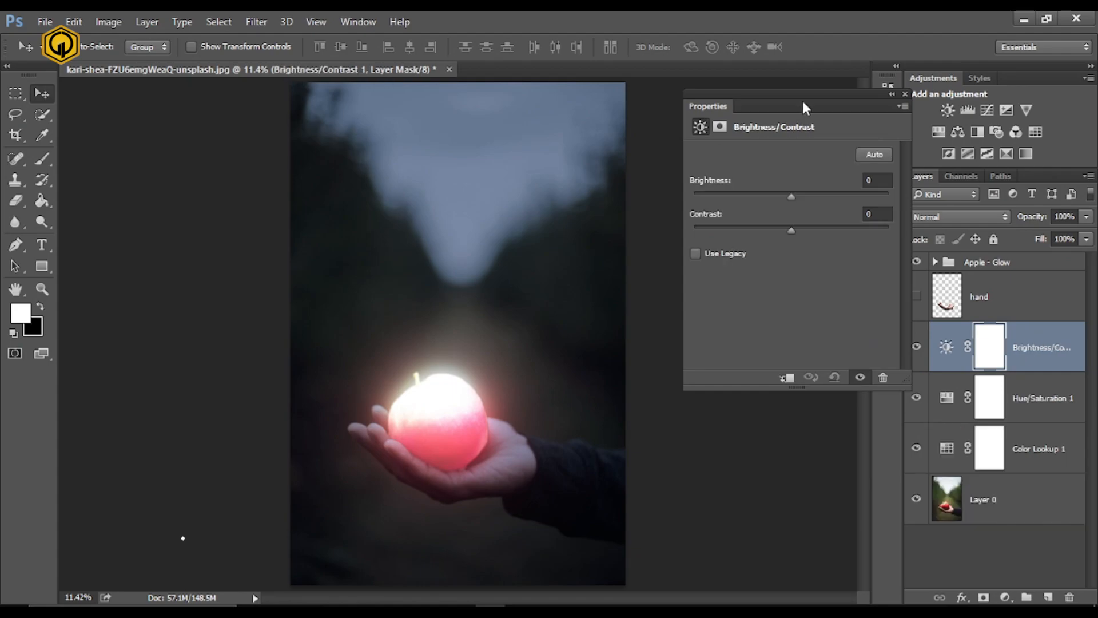
pyautogui.moveTo(802, 98); pyautogui.dragTo(746, 112)
pyautogui.moveTo(737, 240); pyautogui.dragTo(806, 241)
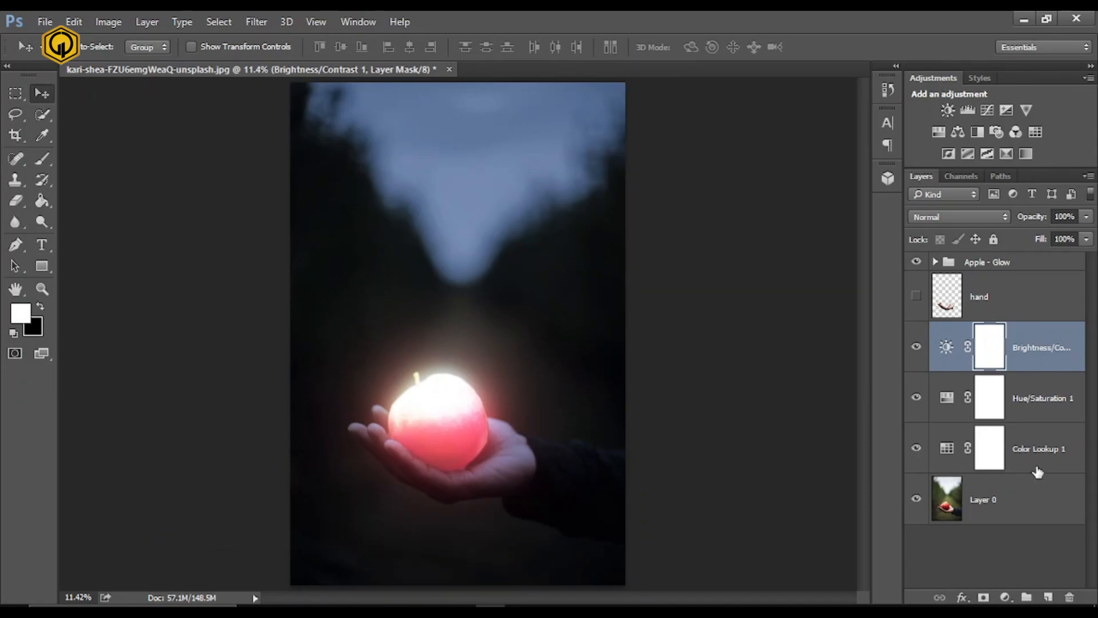
# - Group the Brightness/Contrast, Hue/Saturation and Color Lookup layers and name the group Night - Effects
pyautogui.keyDown('shift'); pyautogui.click(1037, 471); pyautogui.keyUp('shift')
pyautogui.hotkey('ctrl', 'g')
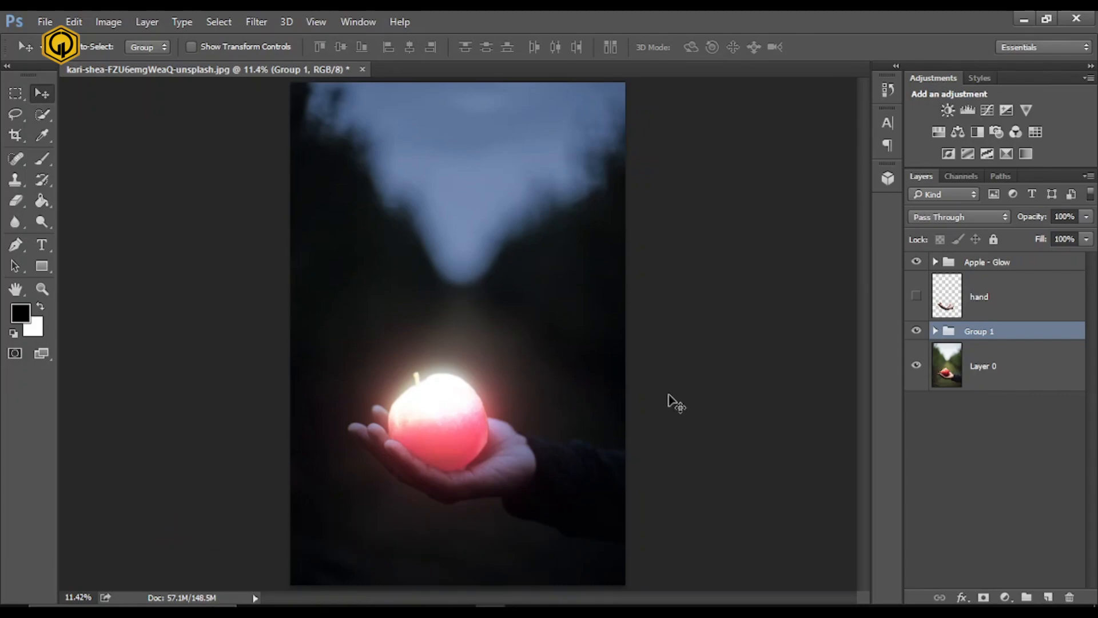
pyautogui.doubleClick(979, 331)
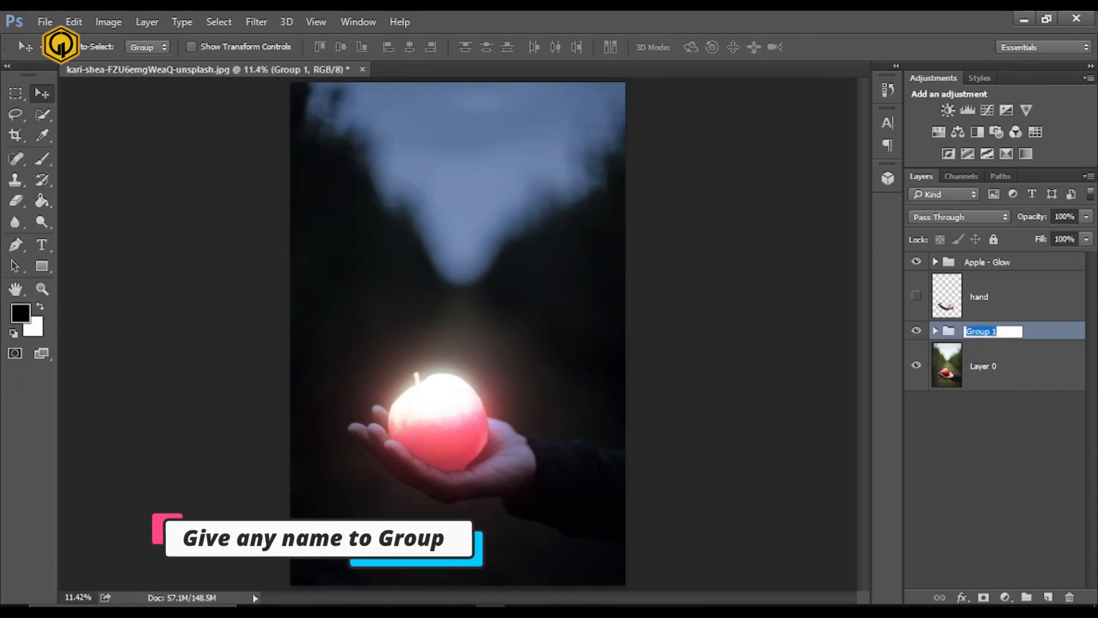
pyautogui.write('Night - ')
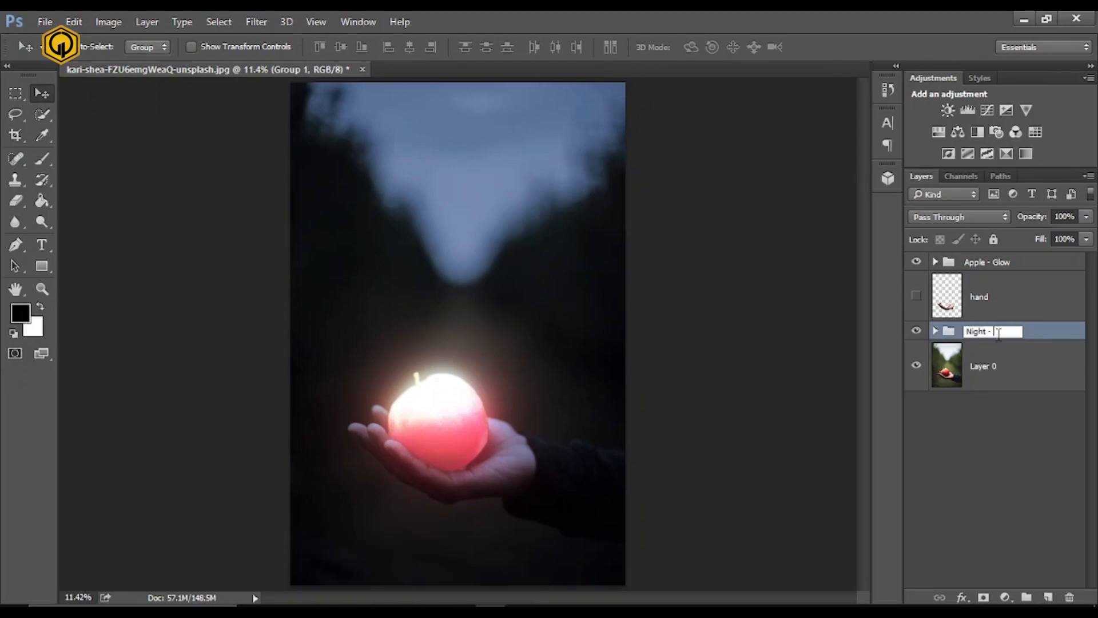
pyautogui.write('Effects')
pyautogui.press('Return')
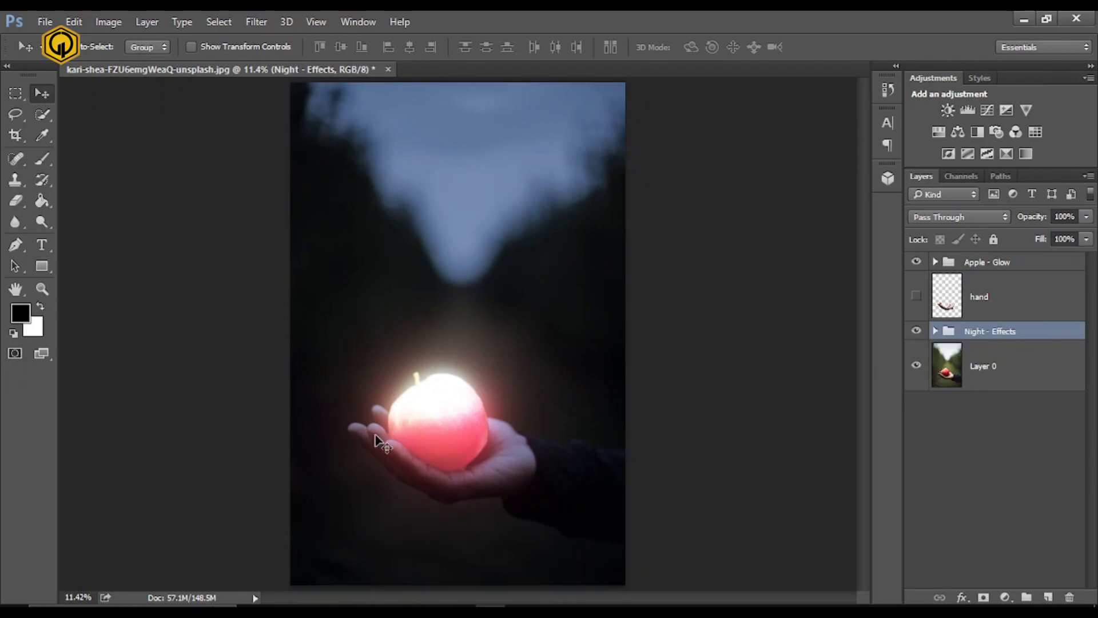
# - Move the Night - Effects group above the hand layer and give it a layer mask
pyautogui.moveTo(986, 331); pyautogui.dragTo(1010, 277)
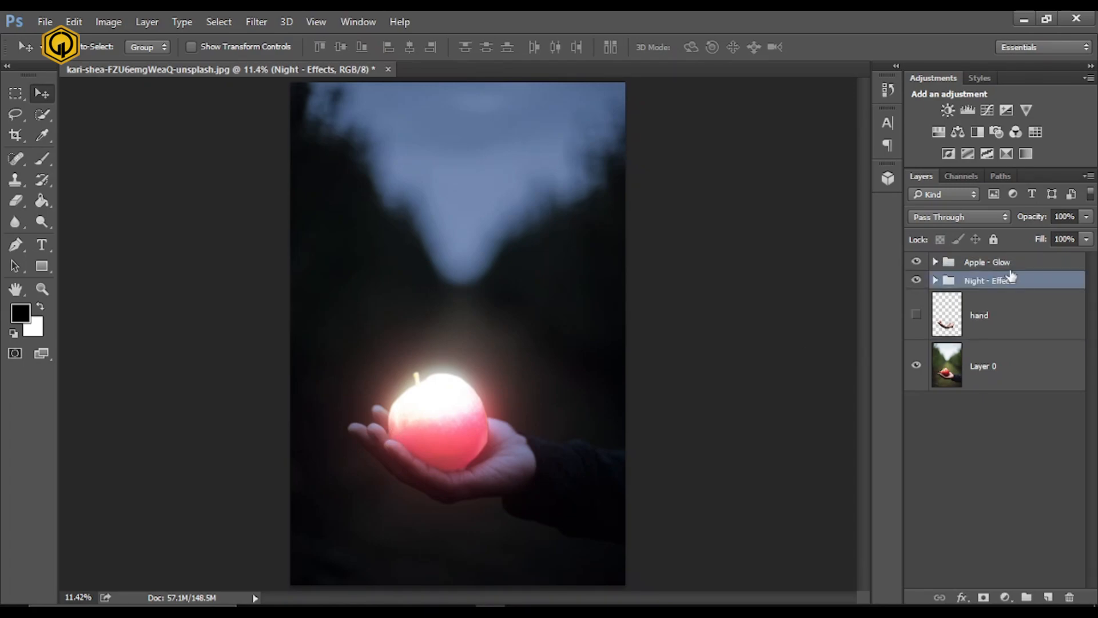
pyautogui.click(983, 597)
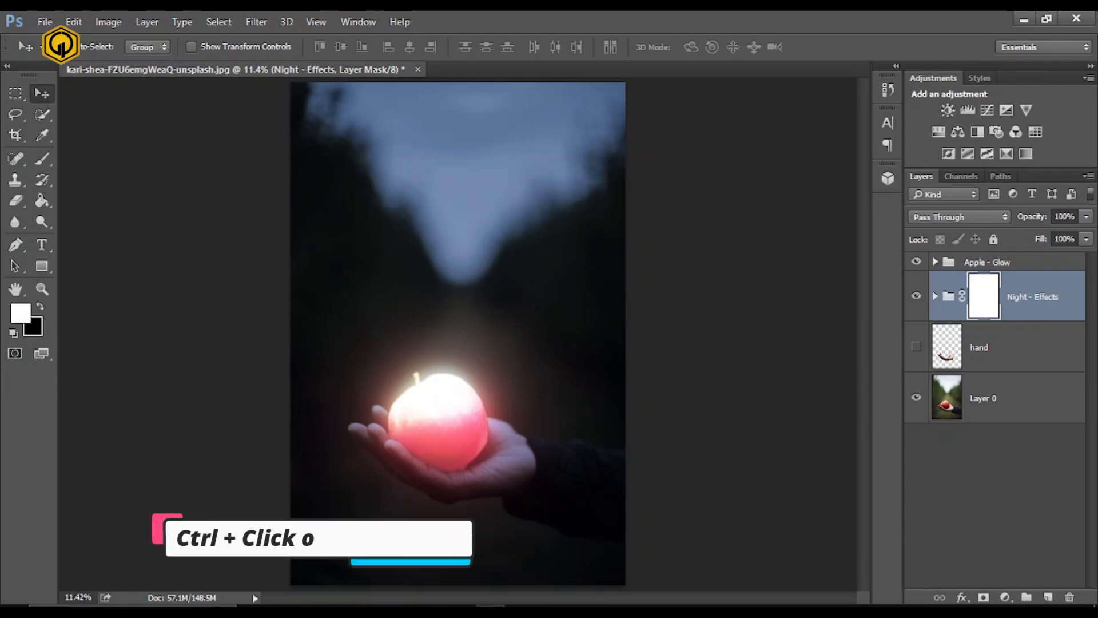
# - Load the hand layer as a selection with its edges hidden, and set the Brush tool to black with 10% flow
pyautogui.keyDown('ctrl'); pyautogui.click(945, 346); pyautogui.keyUp('ctrl')
pyautogui.press('b')
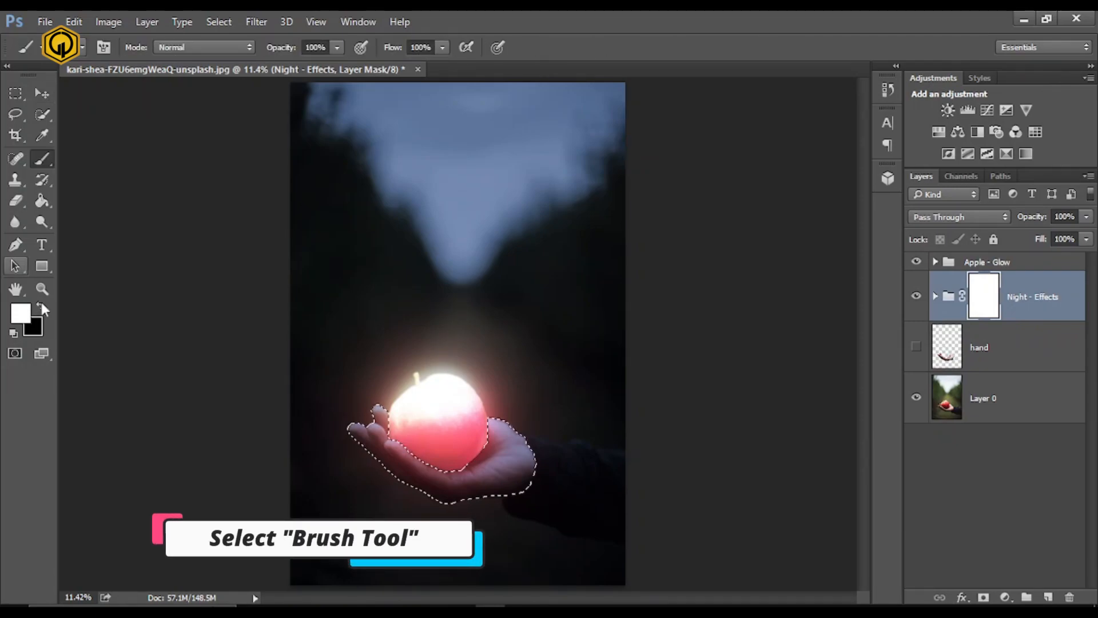
pyautogui.click(41, 306)
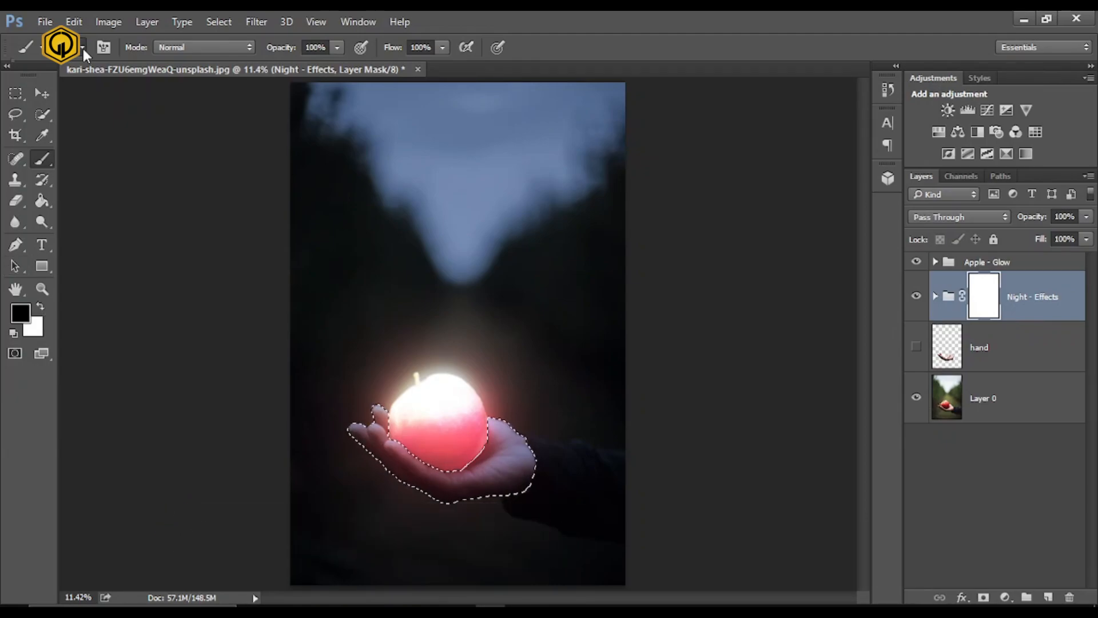
pyautogui.click(442, 48)
pyautogui.moveTo(376, 67); pyautogui.dragTo(368, 66)
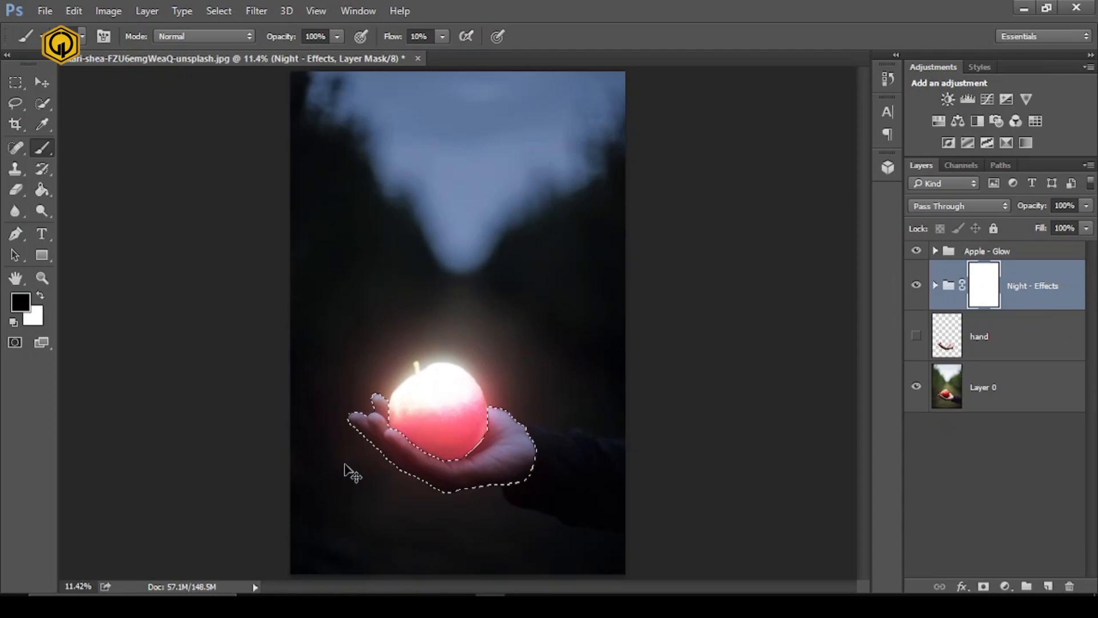
pyautogui.hotkey('ctrl', 'h')
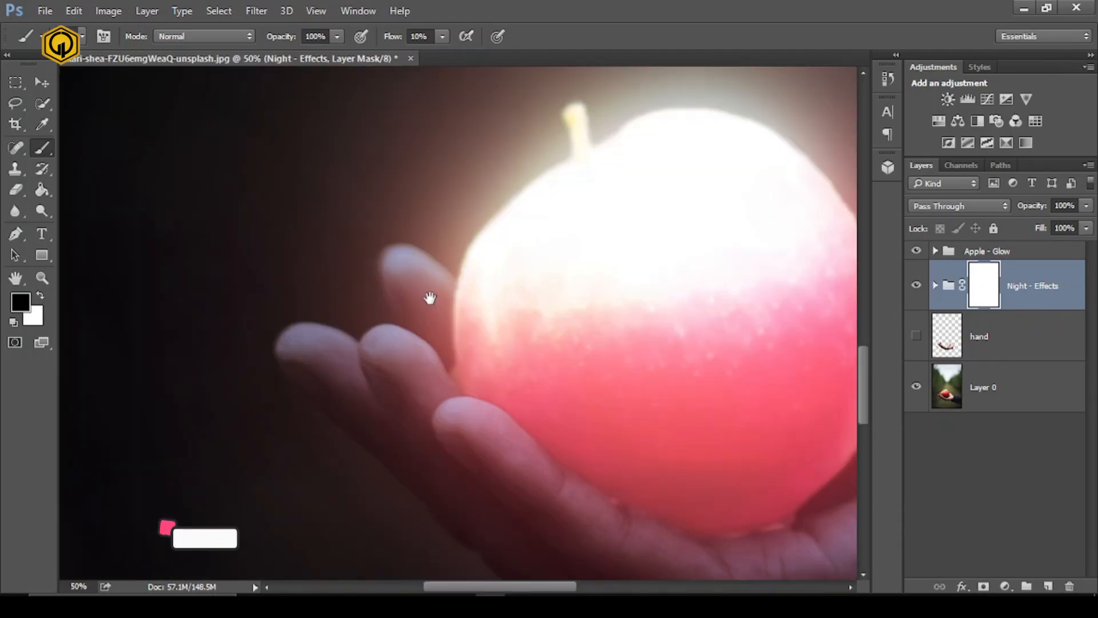
# - Paint black on the Night - Effects mask over the fingertips with a smaller brush to brighten them with the apple's light
pyautogui.moveTo(429, 299); pyautogui.dragTo(420, 292)
pyautogui.press('[')
pyautogui.press('[')
pyautogui.press('[')
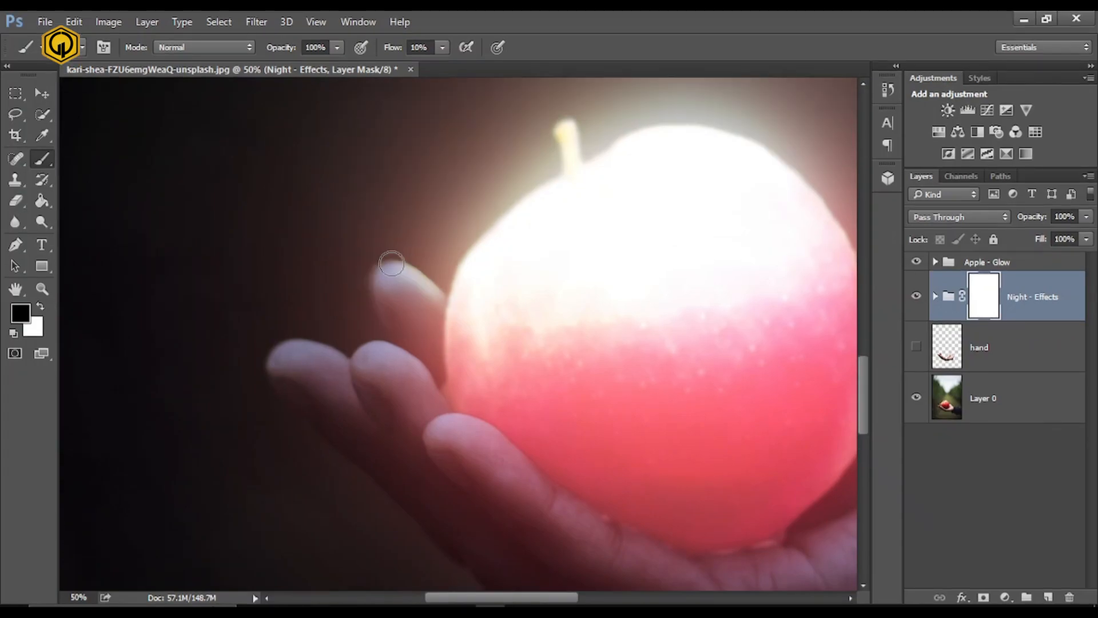
pyautogui.scroll(2, 392, 260)
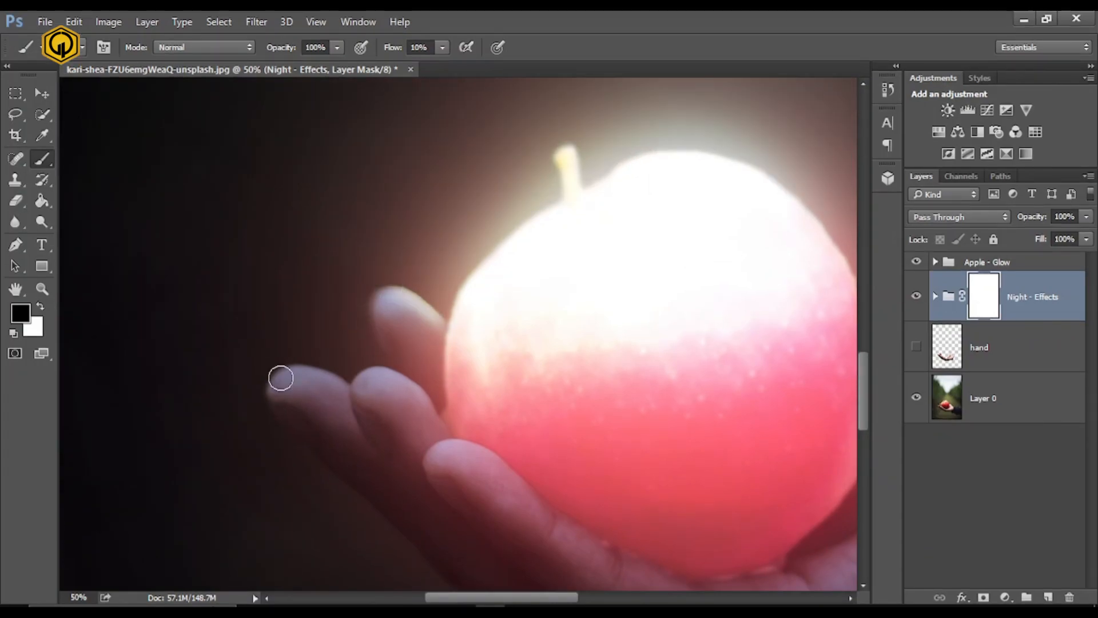
pyautogui.moveTo(281, 378); pyautogui.dragTo(372, 405)
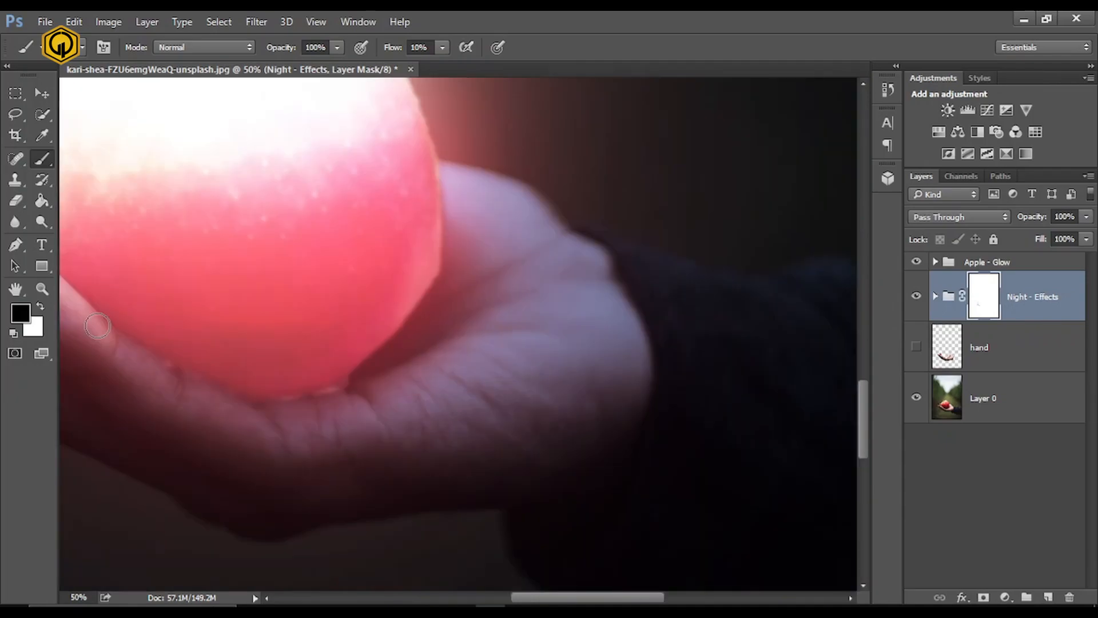
pyautogui.moveTo(108, 337); pyautogui.dragTo(292, 422)
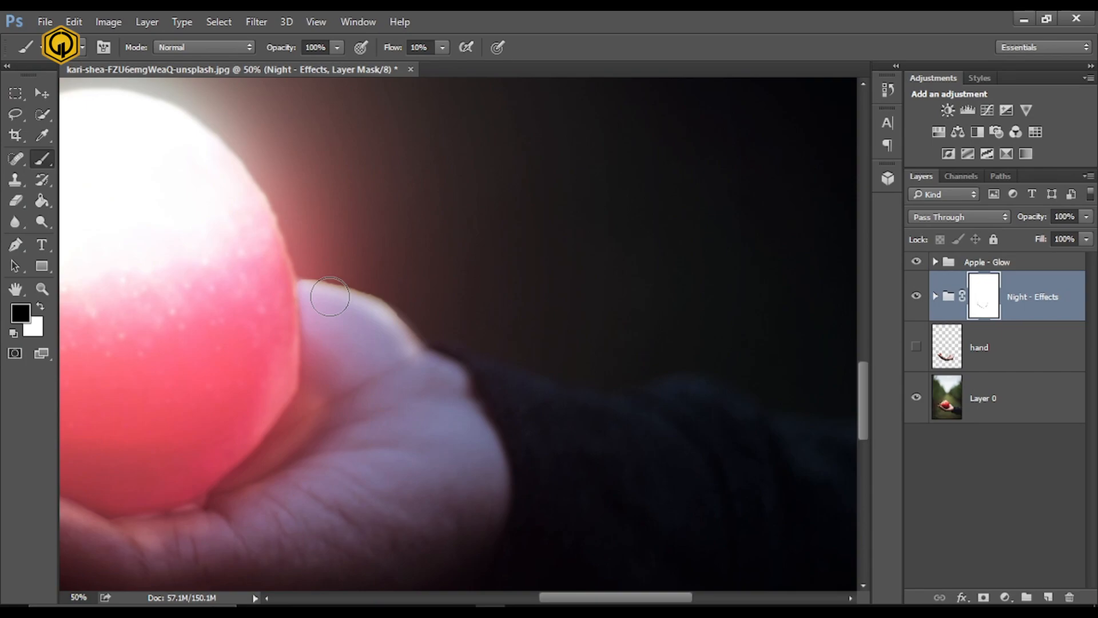
# - Paint black on the Night - Effects mask over the palm and thumb base beside the apple to light them
pyautogui.moveTo(328, 299); pyautogui.dragTo(406, 360)
pyautogui.moveTo(366, 393); pyautogui.dragTo(369, 381)
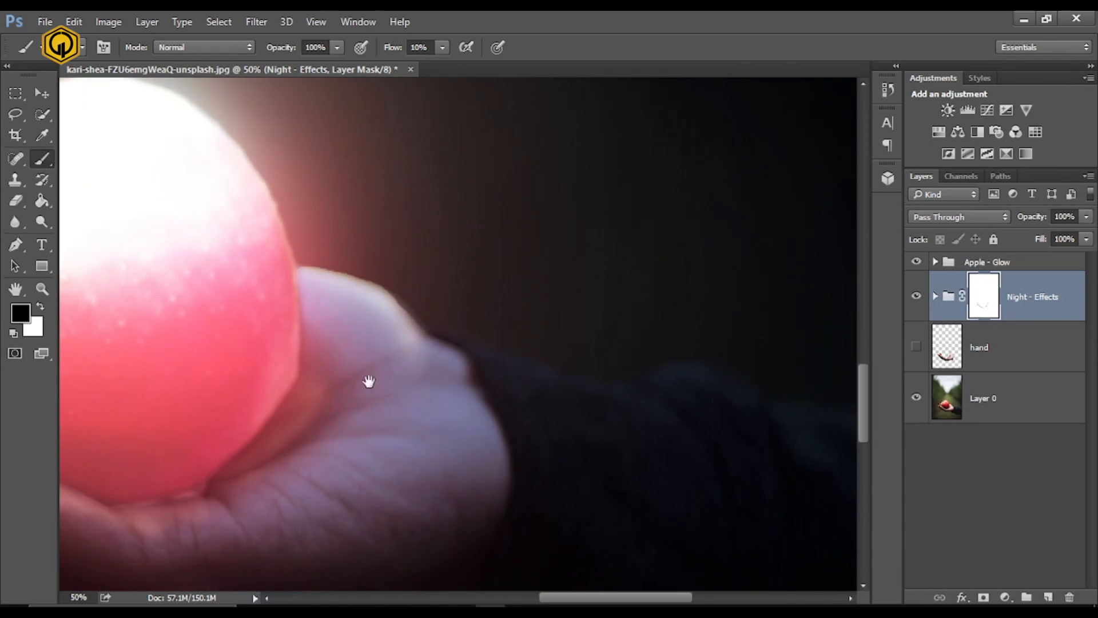
pyautogui.moveTo(220, 448)
pyautogui.mouseDown()
pyautogui.moveTo(296, 448)
pyautogui.moveTo(307, 437)
pyautogui.mouseUp()
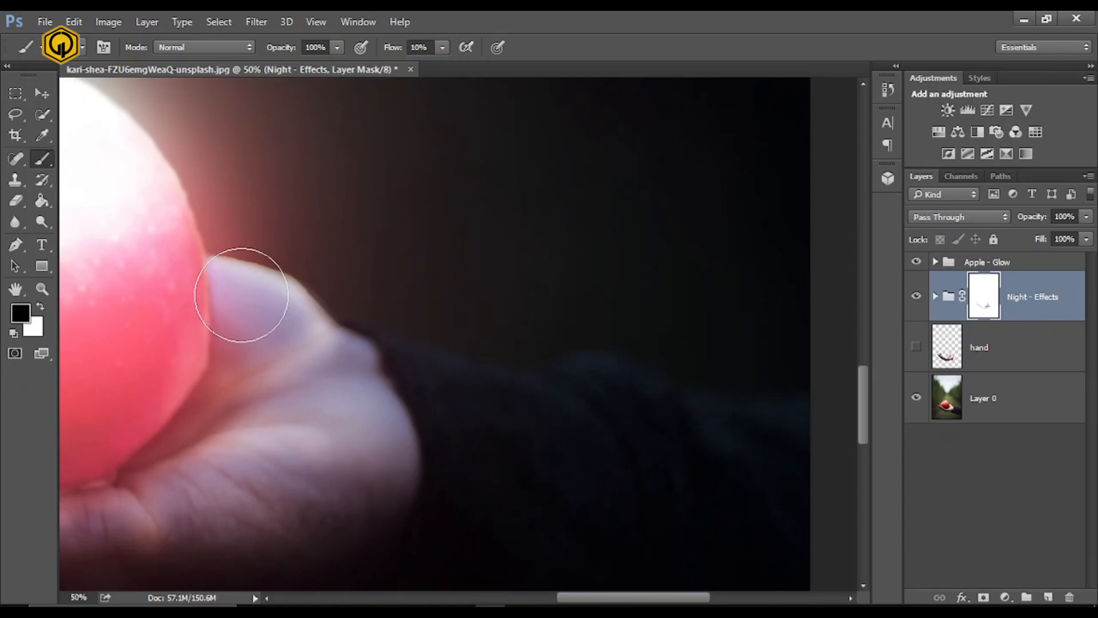
pyautogui.hotkey('ctrl', '-')
pyautogui.hotkey('ctrl', '-')
pyautogui.hotkey('ctrl', '-')
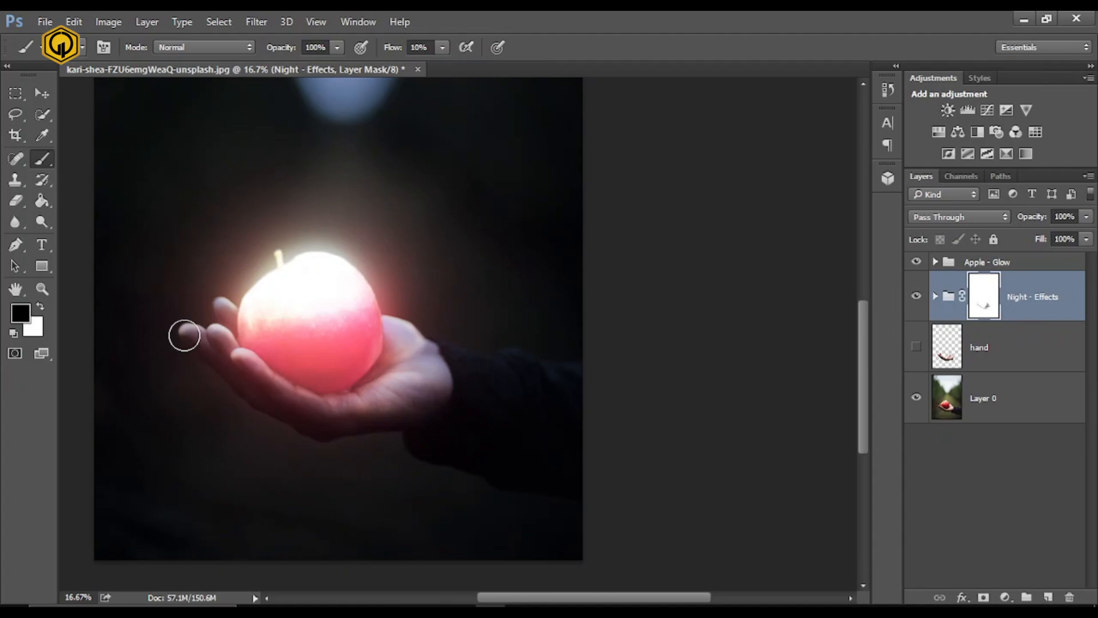
# - Touch up the Night - Effects mask along the fingers and palm to refine the light falling on the hand
pyautogui.moveTo(184, 335); pyautogui.dragTo(569, 317)
pyautogui.hotkey('ctrl', '+')
pyautogui.hotkey('ctrl', '+')
pyautogui.moveTo(348, 197); pyautogui.dragTo(566, 338)
pyautogui.hotkey('ctrl', '+')
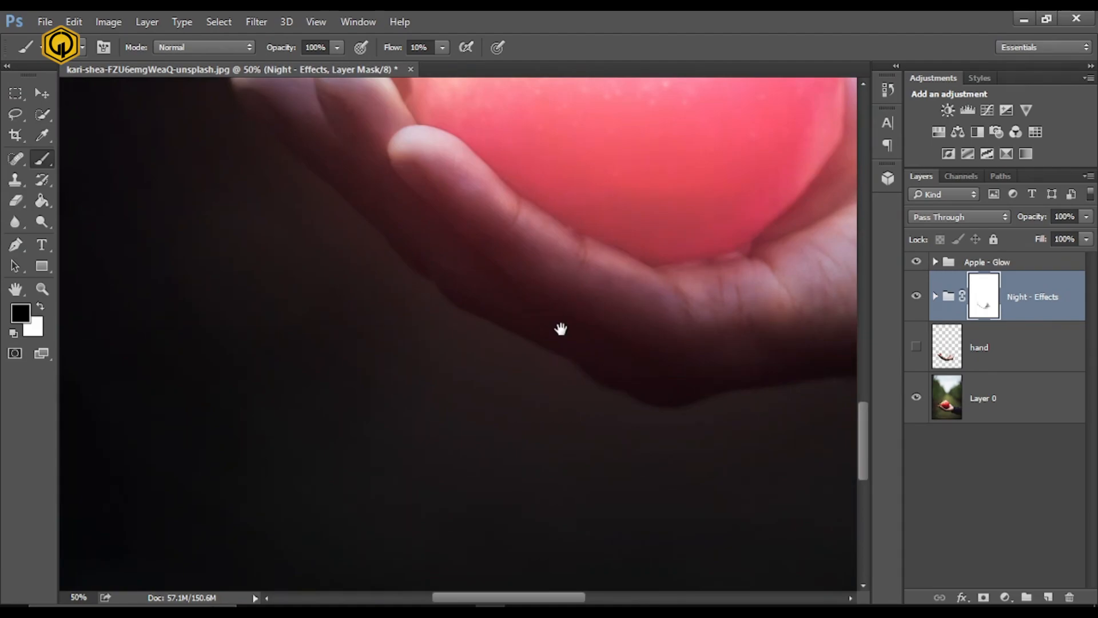
pyautogui.moveTo(560, 329); pyautogui.dragTo(583, 503)
pyautogui.moveTo(473, 283); pyautogui.dragTo(436, 268)
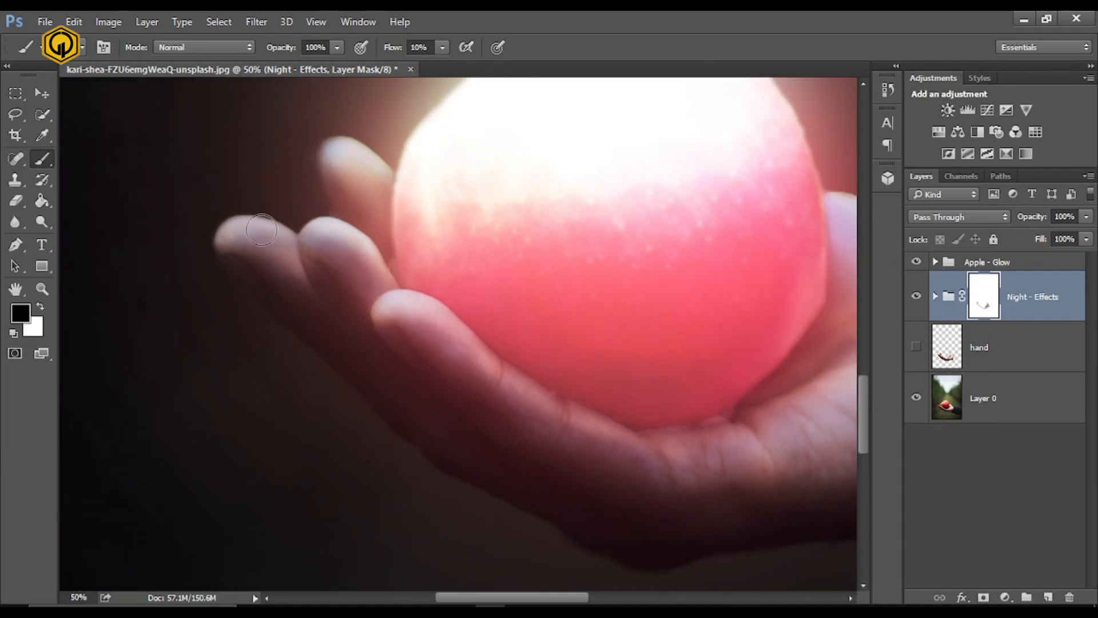
pyautogui.moveTo(833, 269); pyautogui.dragTo(657, 288)
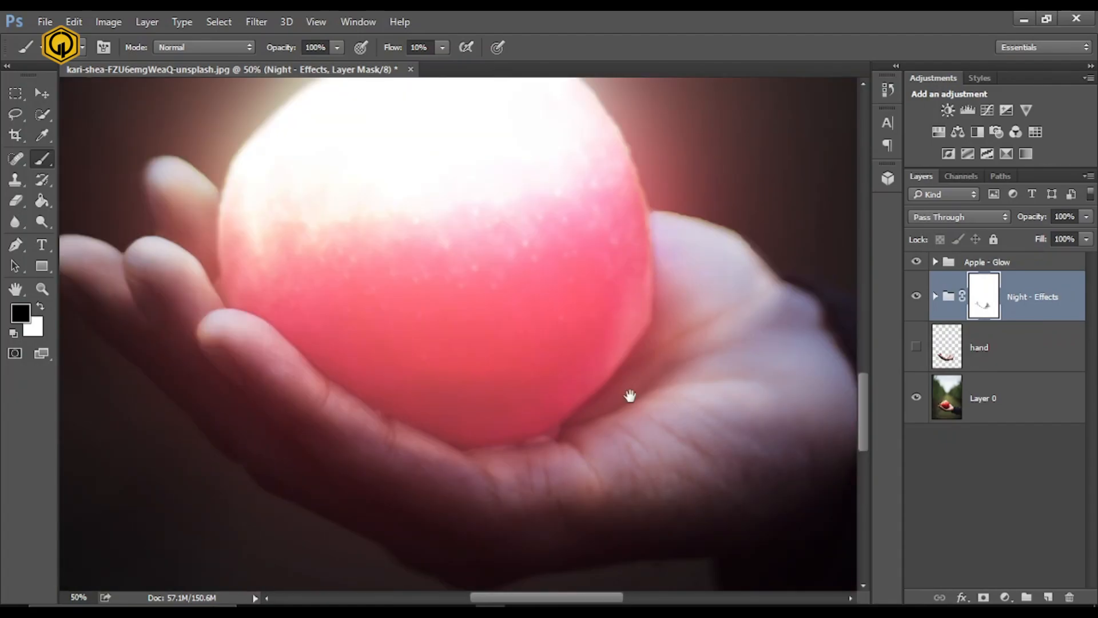
pyautogui.moveTo(707, 434); pyautogui.dragTo(629, 396)
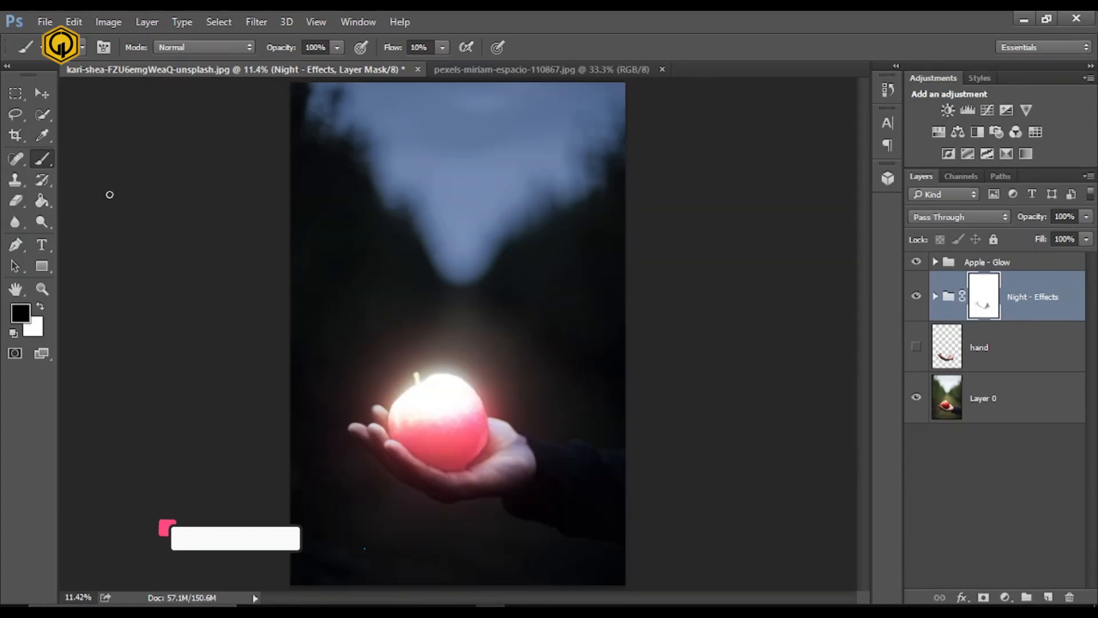
# - In the pexels-miriam-espacio-110867.jpg fire image, unlock the Background layer and convert it to a smart object
pyautogui.press('v')
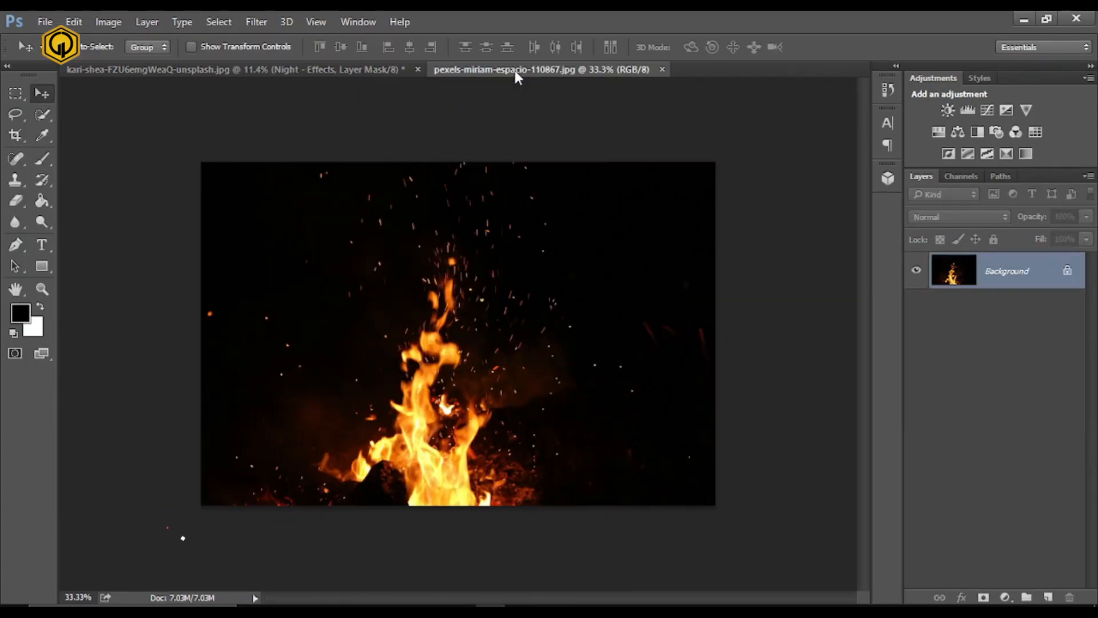
pyautogui.click(515, 70)
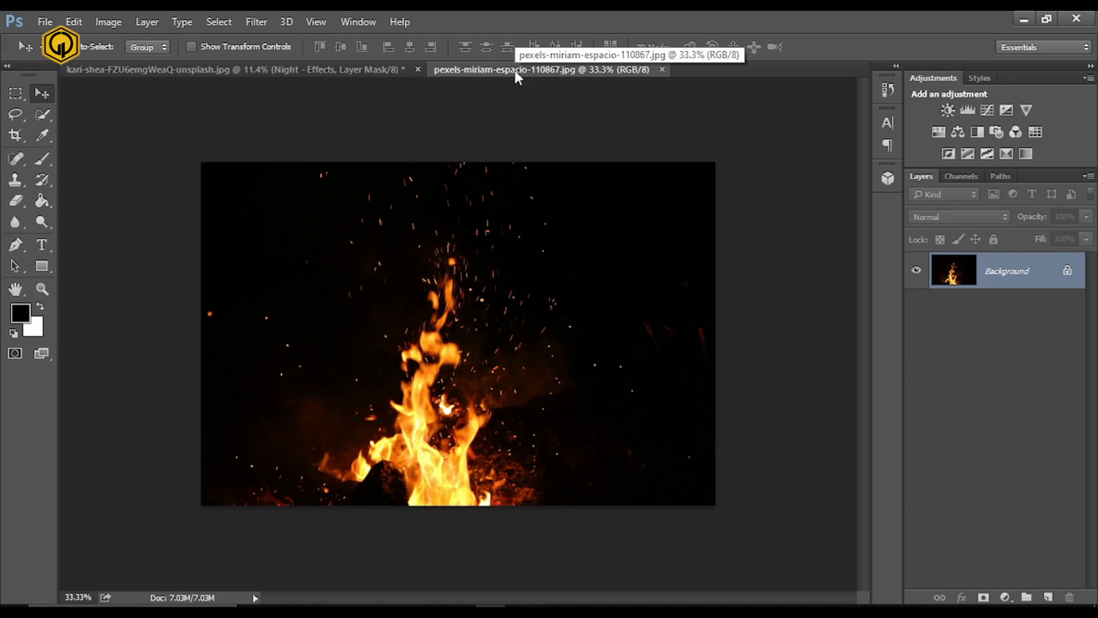
pyautogui.hotkey('ctrl', '0')
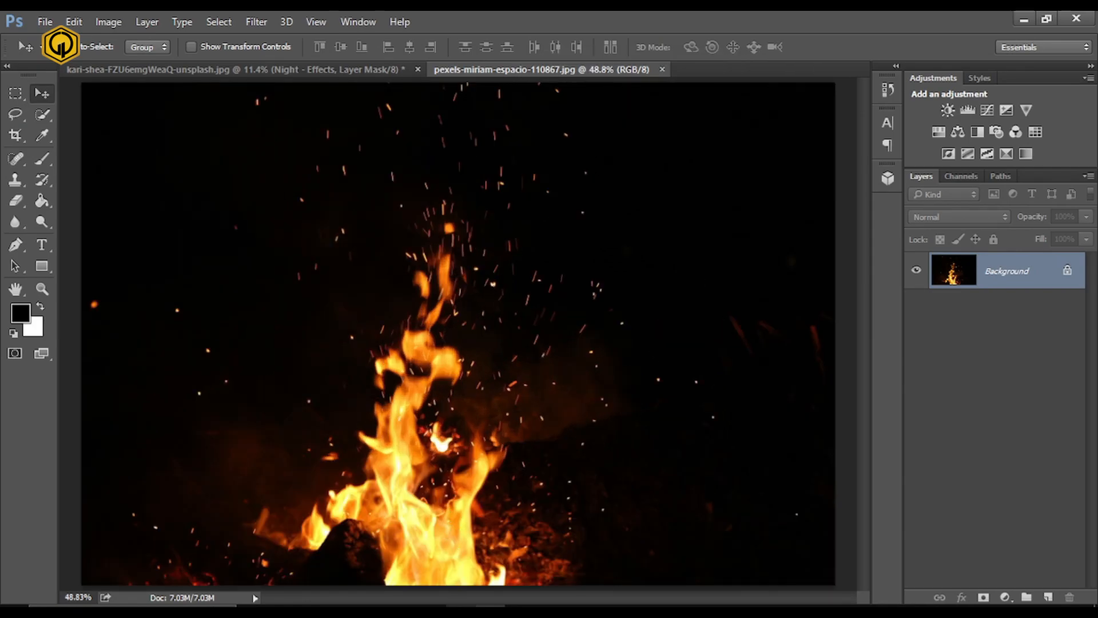
pyautogui.click(1067, 271)
pyautogui.rightClick(1035, 274)
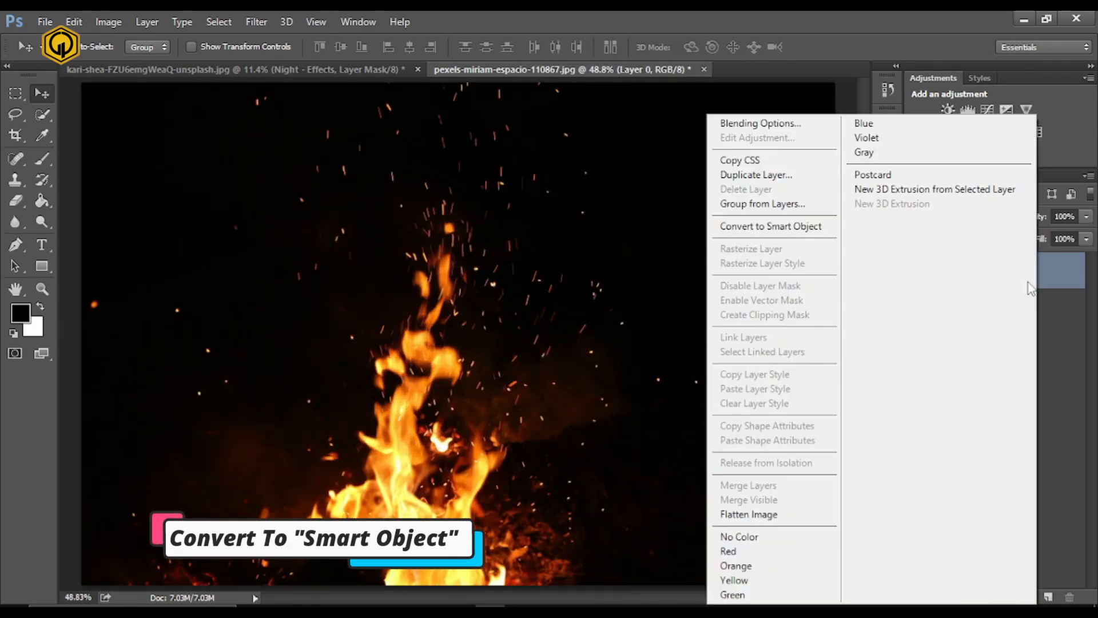
pyautogui.click(763, 226)
# - Bring the fire layer into the apple photo, set its blending mode to Linear Dodge (Add) and position it over the apple
pyautogui.moveTo(326, 167); pyautogui.dragTo(467, 342)
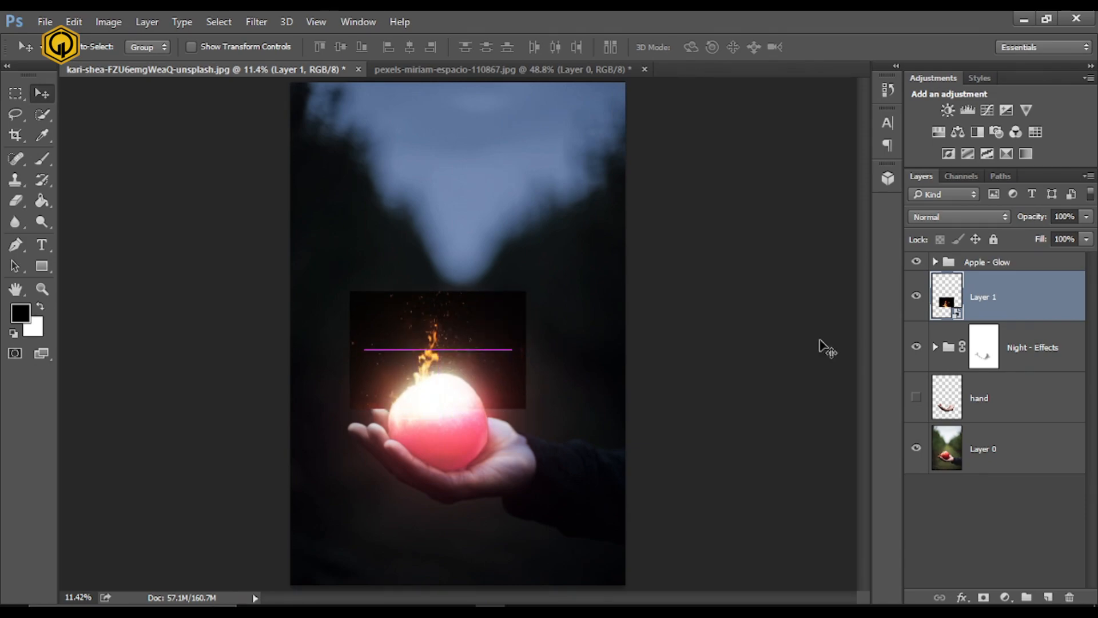
pyautogui.click(972, 215)
pyautogui.click(952, 346)
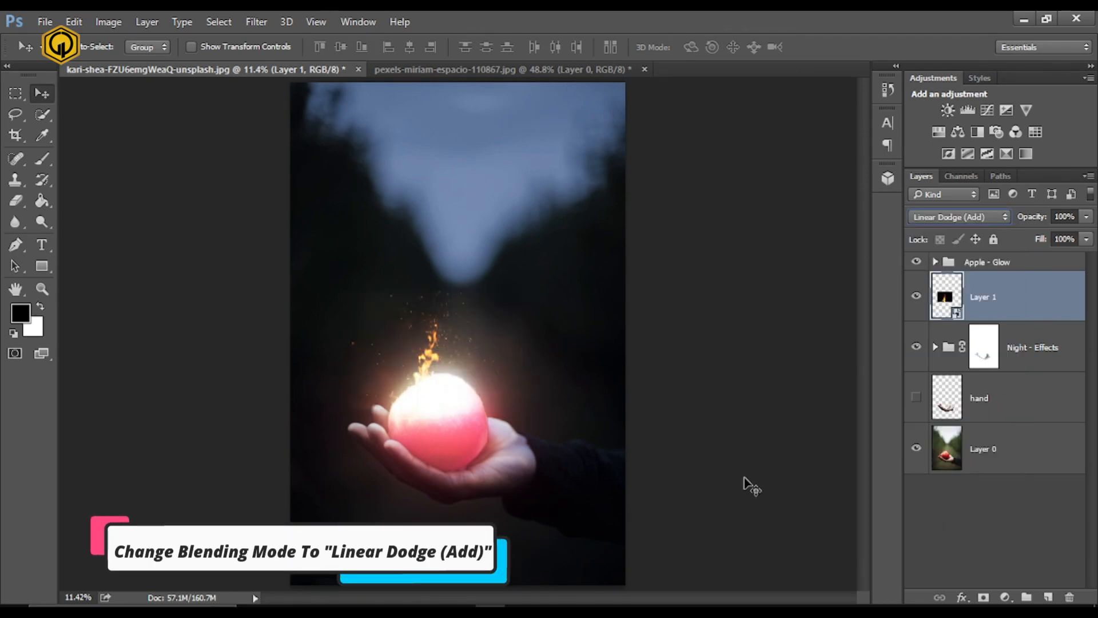
pyautogui.moveTo(445, 343); pyautogui.dragTo(453, 332)
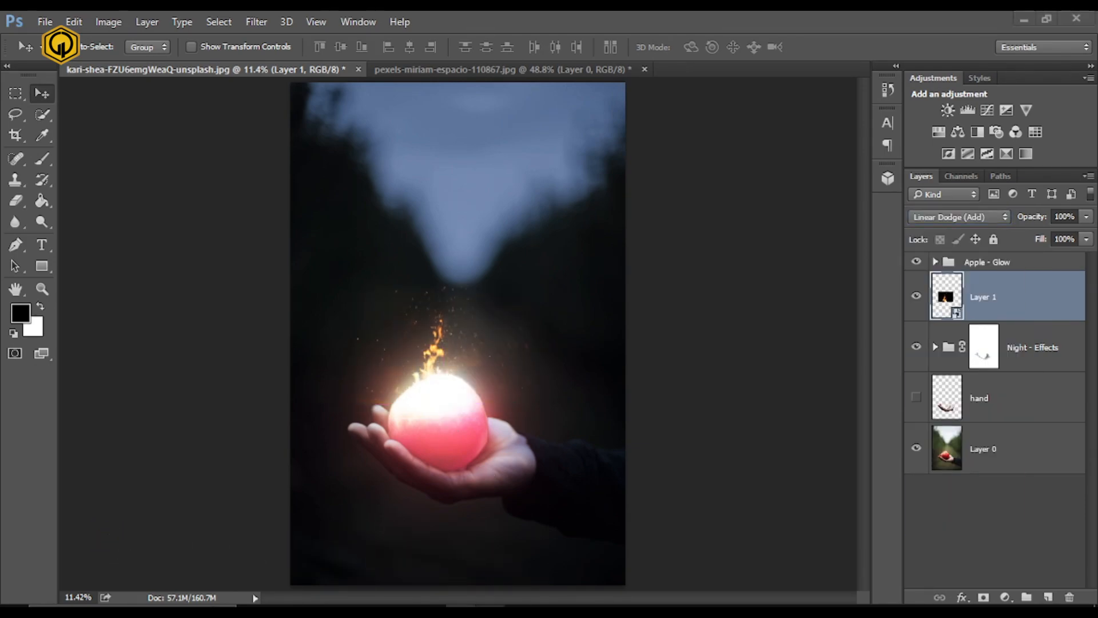
# - Scale the fire layer to about 192% with Free Transform and center the flames over the apple
pyautogui.hotkey('ctrl', 't')
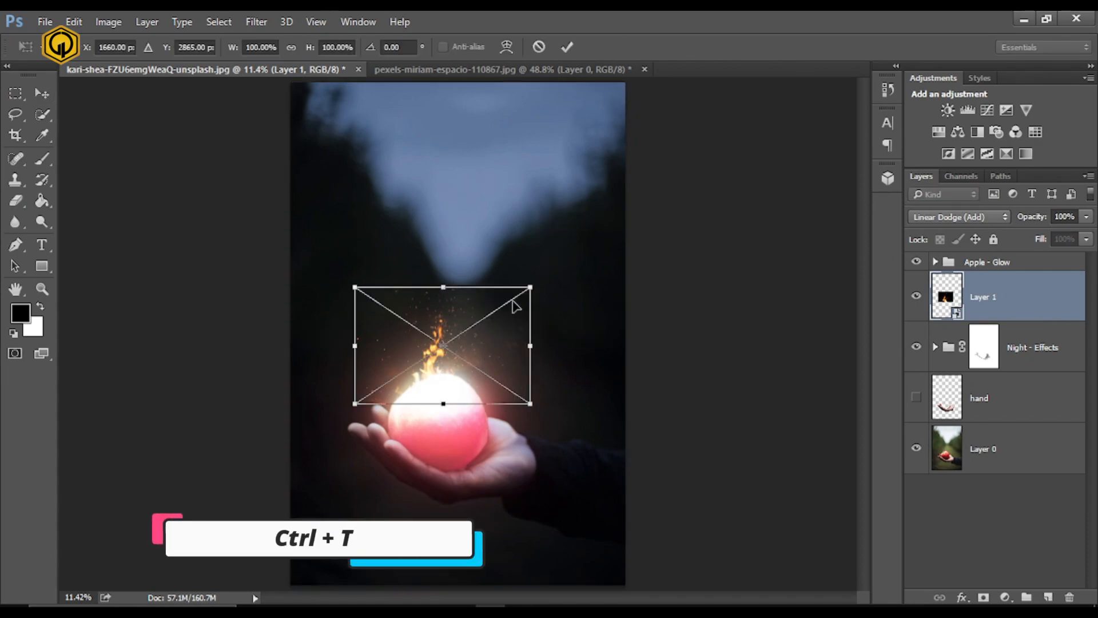
pyautogui.moveTo(531, 286); pyautogui.dragTo(612, 227)
pyautogui.moveTo(459, 388); pyautogui.dragTo(473, 346)
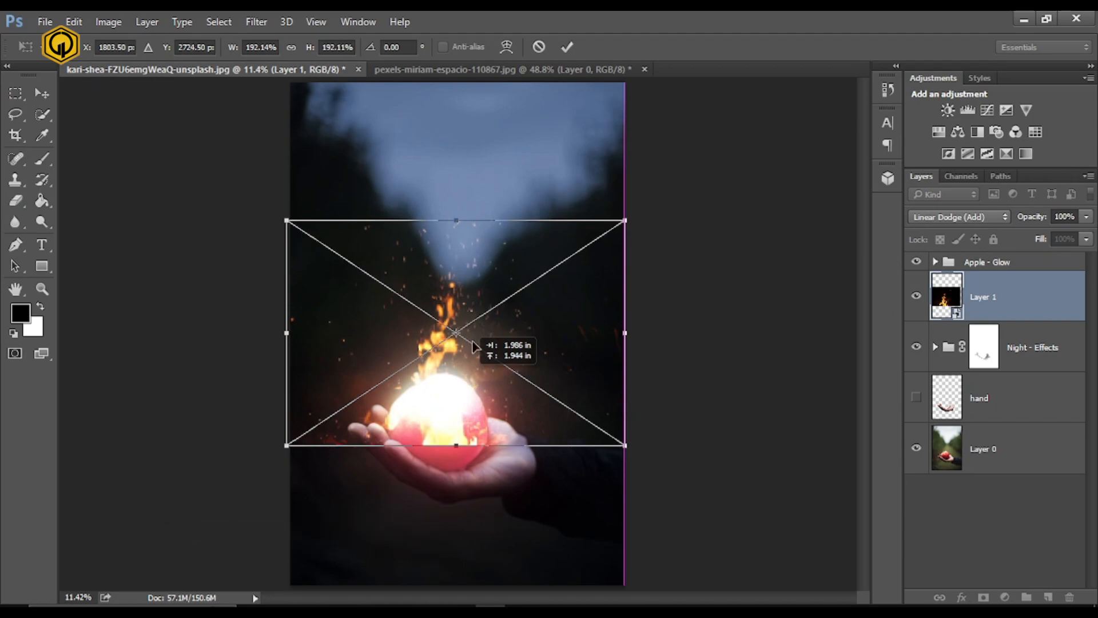
# - Warp the fire layer by pulling its lower corners and sides inward so the flames fit around the apple
pyautogui.rightClick(412, 336)
pyautogui.click(461, 454)
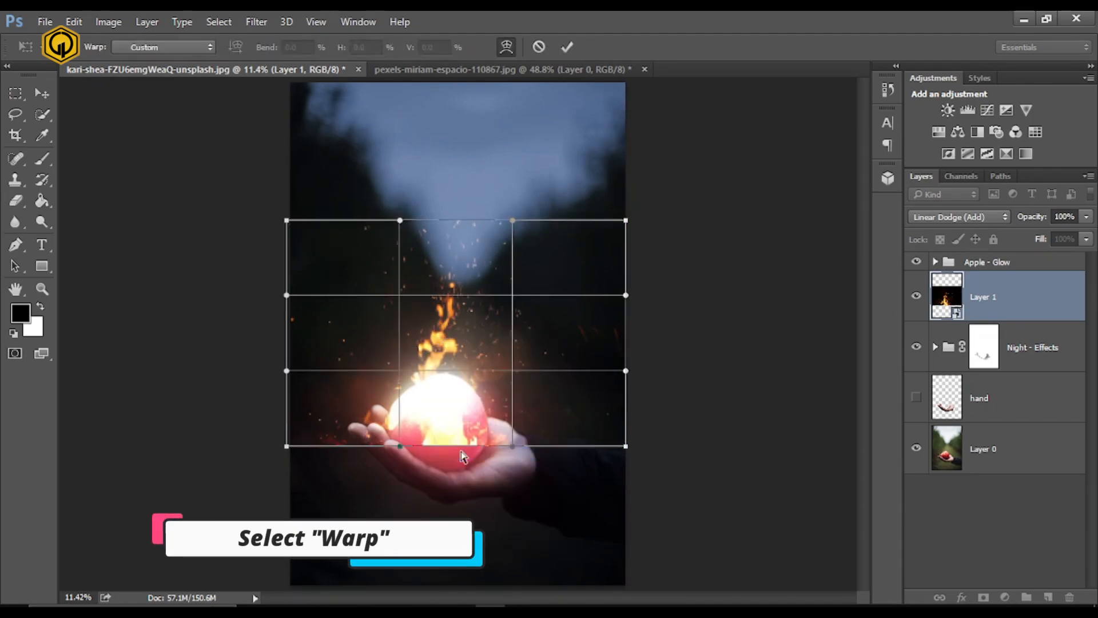
pyautogui.moveTo(299, 449); pyautogui.dragTo(360, 468)
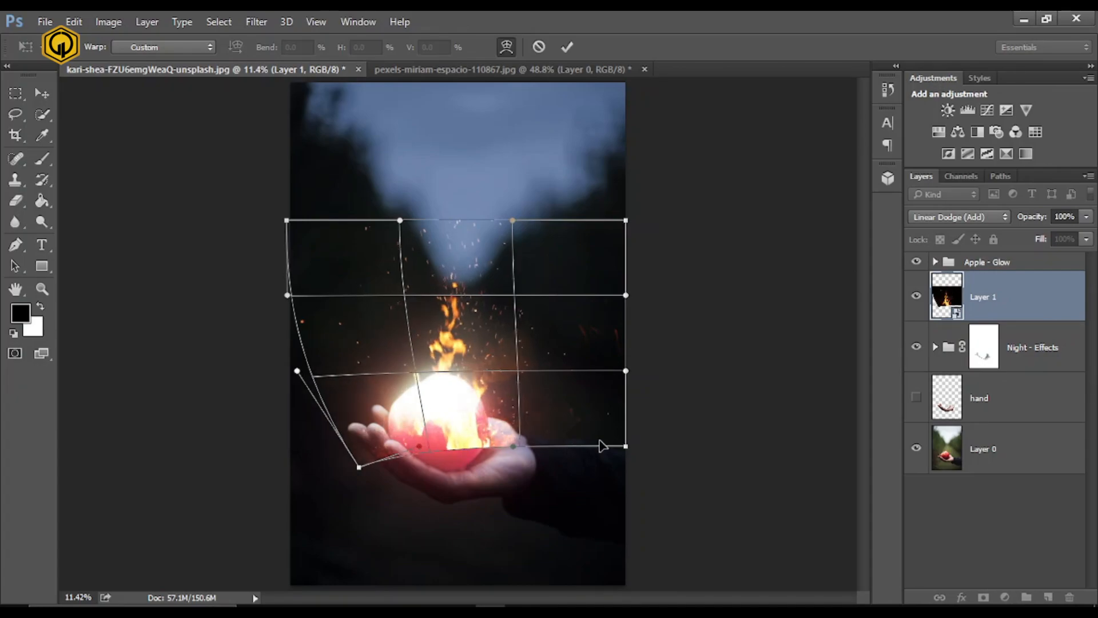
pyautogui.moveTo(625, 445); pyautogui.dragTo(587, 442)
pyautogui.moveTo(288, 296); pyautogui.dragTo(315, 310)
pyautogui.moveTo(539, 322); pyautogui.dragTo(529, 322)
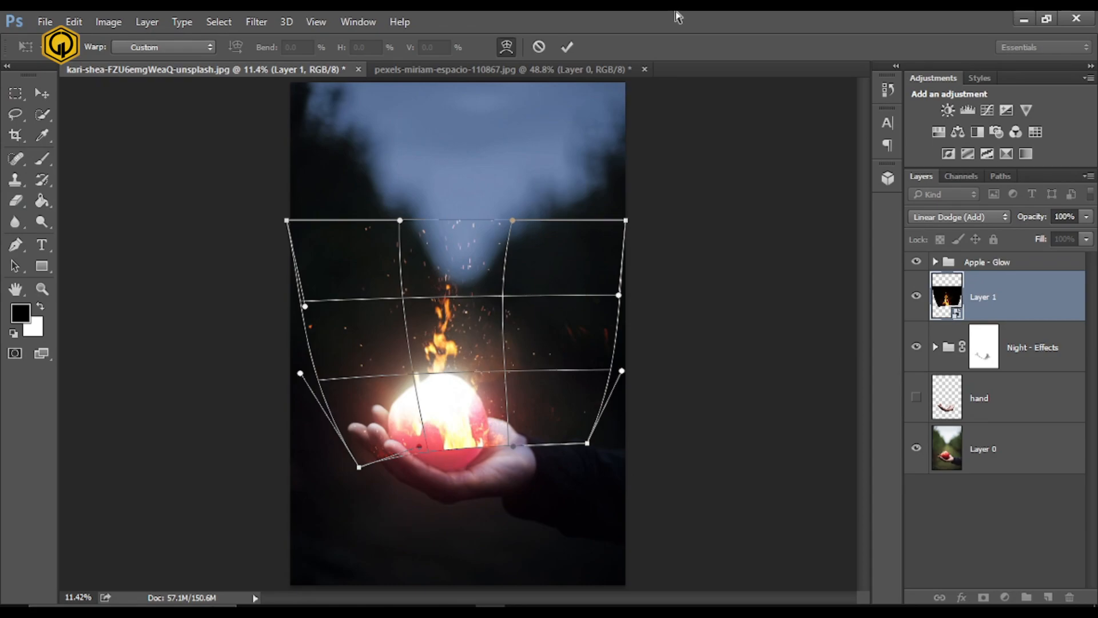
pyautogui.click(567, 47)
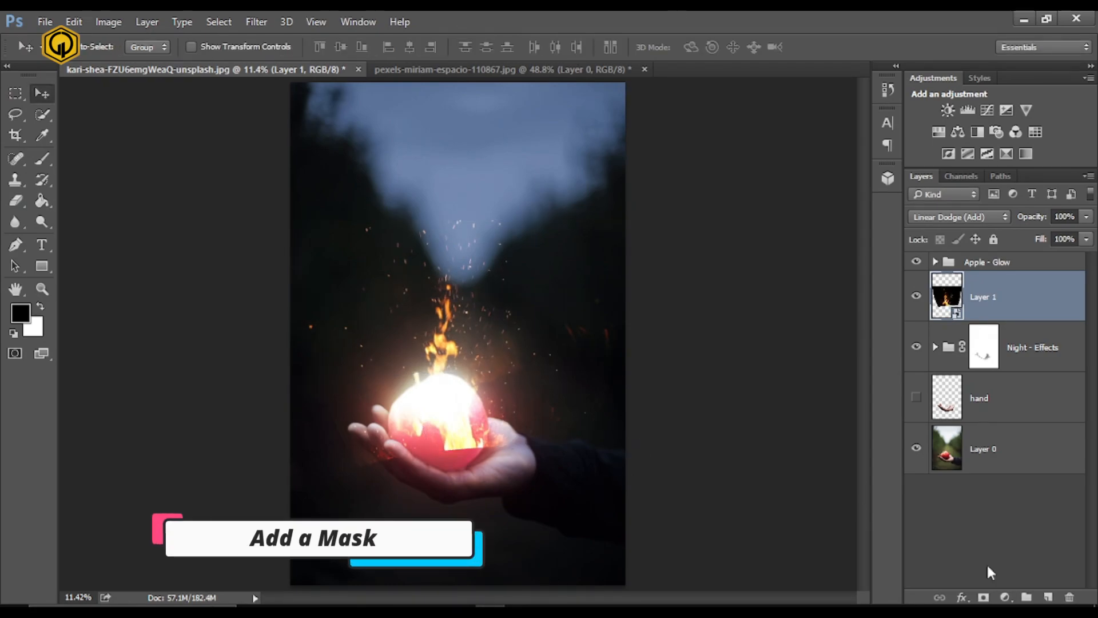
# - Add a layer mask to the fire layer and set up a soft round black brush with 50% flow
pyautogui.click(983, 596)
pyautogui.click(41, 158)
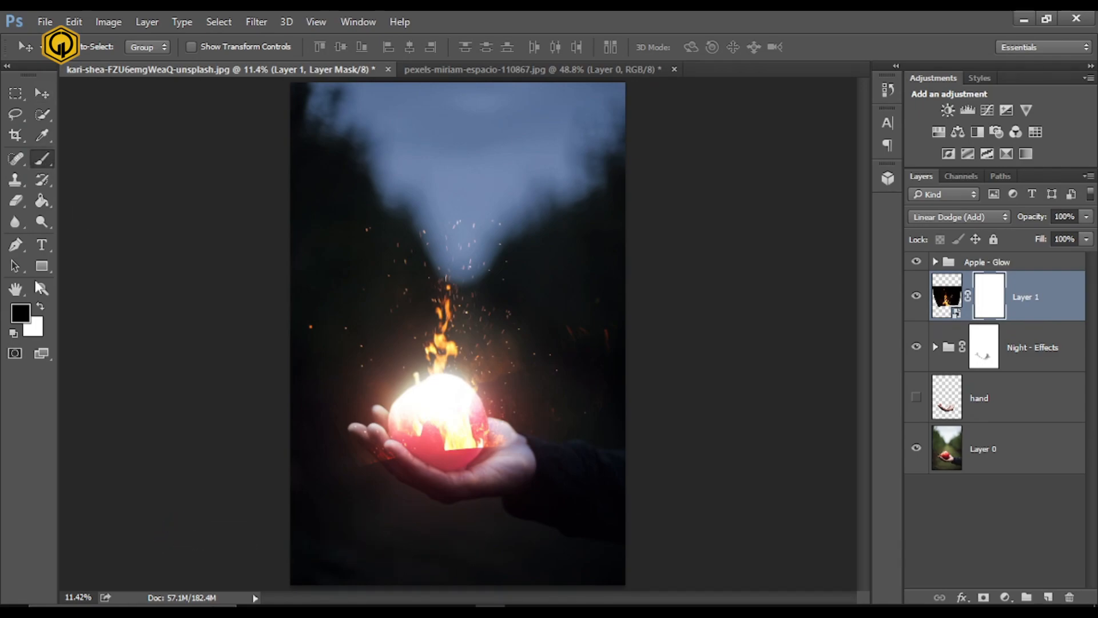
pyautogui.click(83, 47)
pyautogui.click(34, 207)
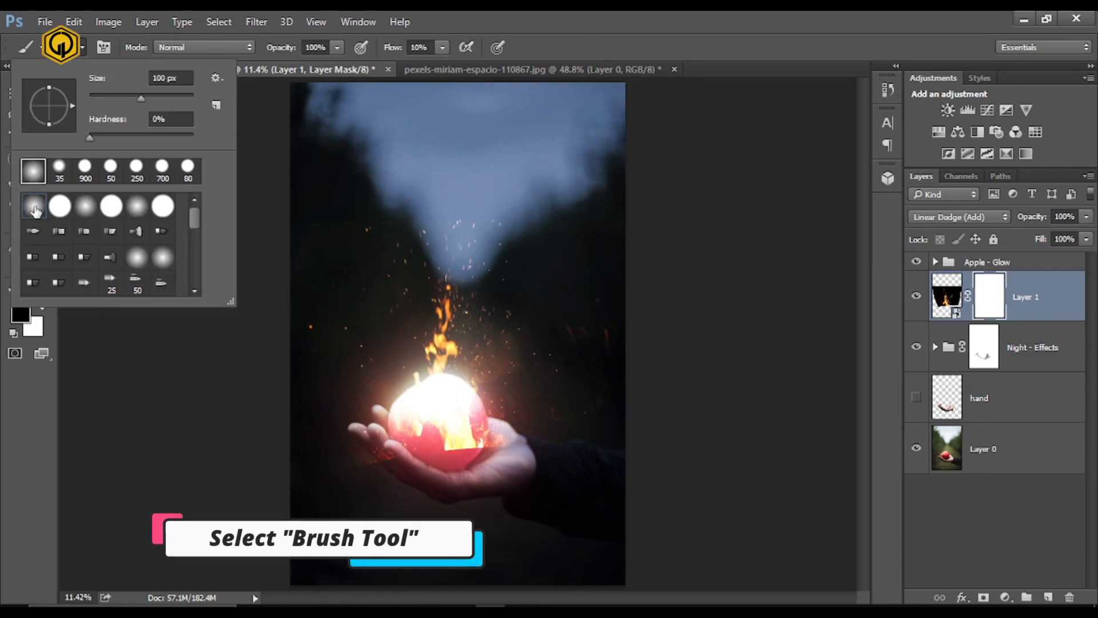
pyautogui.click(296, 56)
pyautogui.click(442, 47)
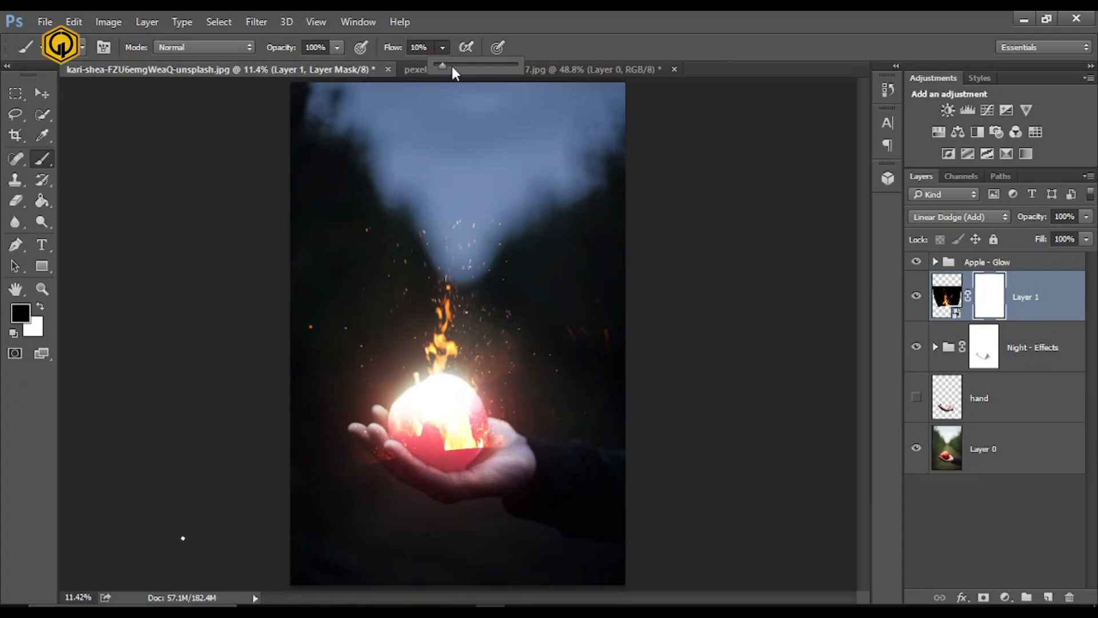
pyautogui.click(474, 66)
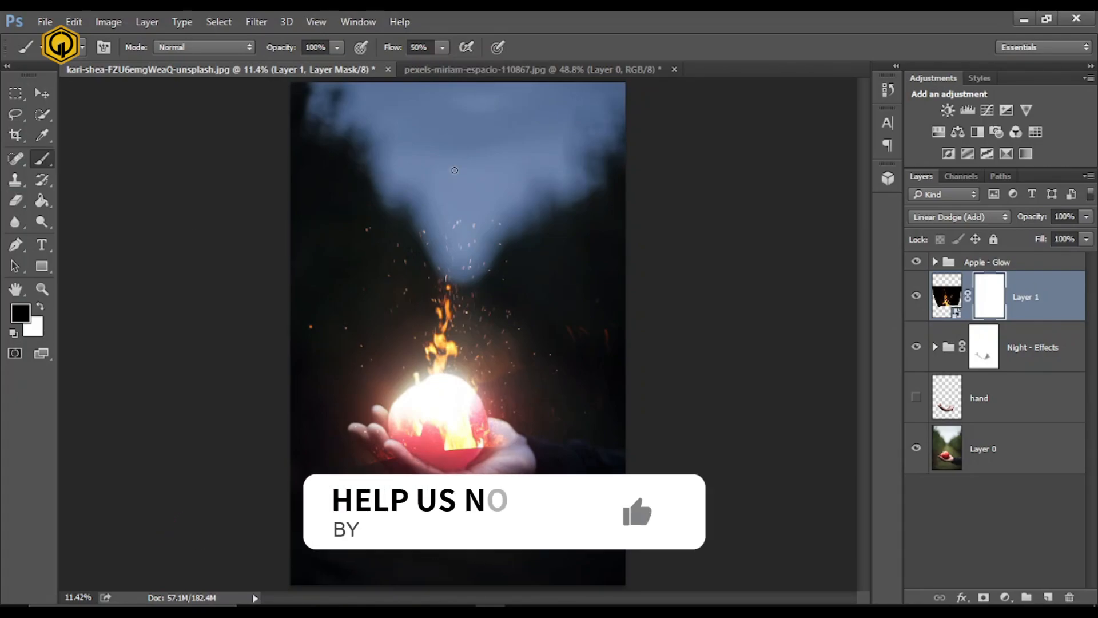
# - Enlarge the brush and paint black on the fire layer's mask around the outer, lower side of the fingers
pyautogui.hotkey('ctrl', '+')
pyautogui.hotkey('ctrl', '+')
pyautogui.hotkey('ctrl', '+')
pyautogui.moveTo(480, 485)
pyautogui.mouseDown()
pyautogui.moveTo(558, 191)
pyautogui.moveTo(634, 232)
pyautogui.mouseUp()
pyautogui.press(']')
pyautogui.press(']')
pyautogui.press(']')
pyautogui.press(']')
pyautogui.press(']')
pyautogui.press(']')
pyautogui.press(']')
pyautogui.press(']')
pyautogui.press(']')
pyautogui.press(']')
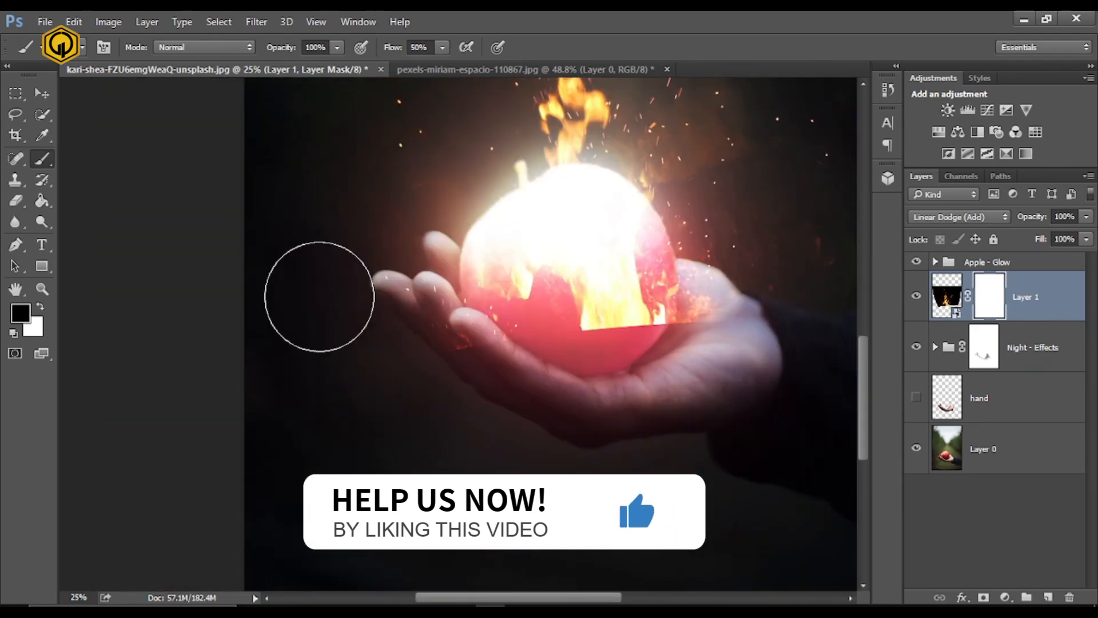
pyautogui.moveTo(319, 296); pyautogui.dragTo(454, 370)
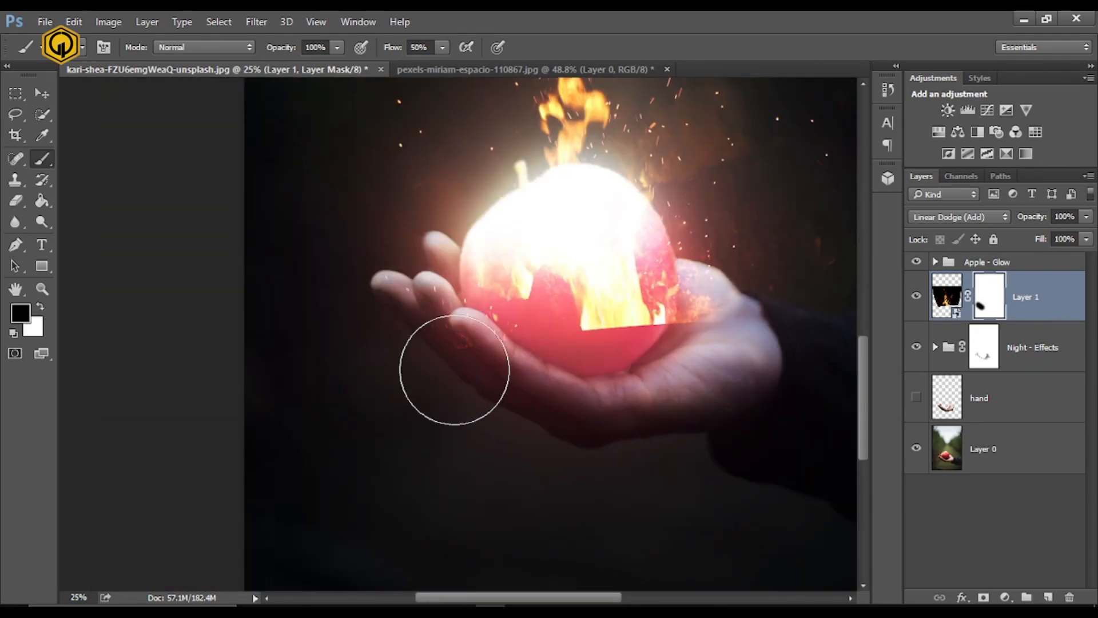
# - Paint out the sparks covering the two outer fingertips on the fire layer's mask
pyautogui.hotkey('ctrl', '+')
pyautogui.hotkey('ctrl', '+')
pyautogui.press('[')
pyautogui.press('[')
pyautogui.press('[')
pyautogui.press('[')
pyautogui.press('[')
pyautogui.press('[')
pyautogui.press('[')
pyautogui.press('[')
pyautogui.press(']')
pyautogui.press(']')
pyautogui.press(']')
pyautogui.moveTo(567, 370); pyautogui.dragTo(483, 414)
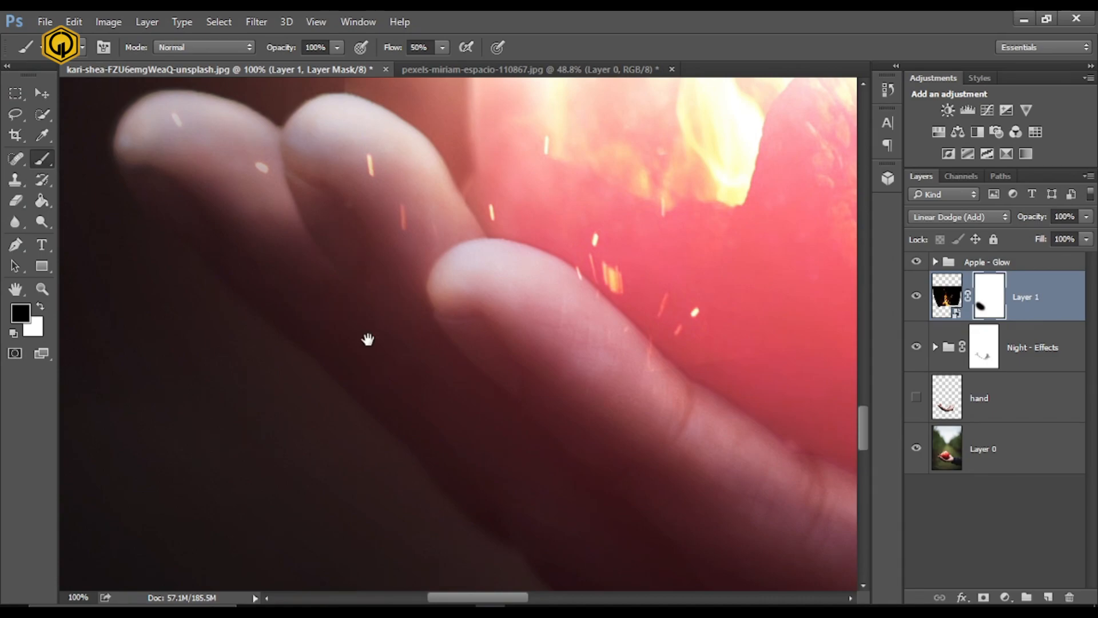
pyautogui.moveTo(367, 340); pyautogui.dragTo(454, 425)
pyautogui.moveTo(425, 241); pyautogui.dragTo(343, 275)
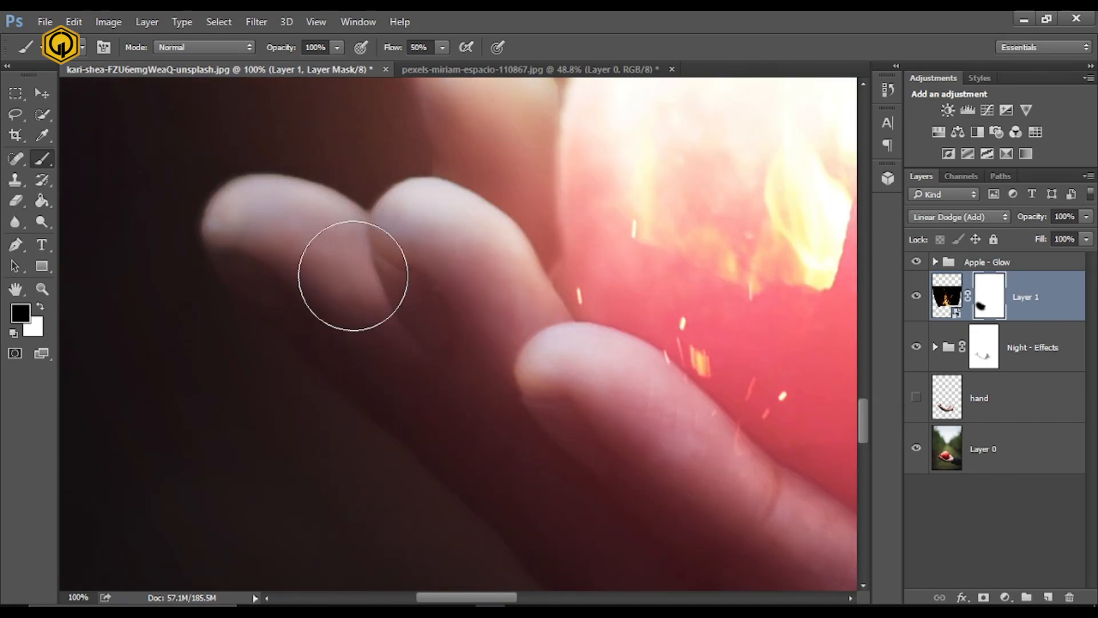
# - Paint black on the fire layer's mask to remove the sparks along the front finger and the palm below the apple
pyautogui.moveTo(694, 478); pyautogui.dragTo(390, 360)
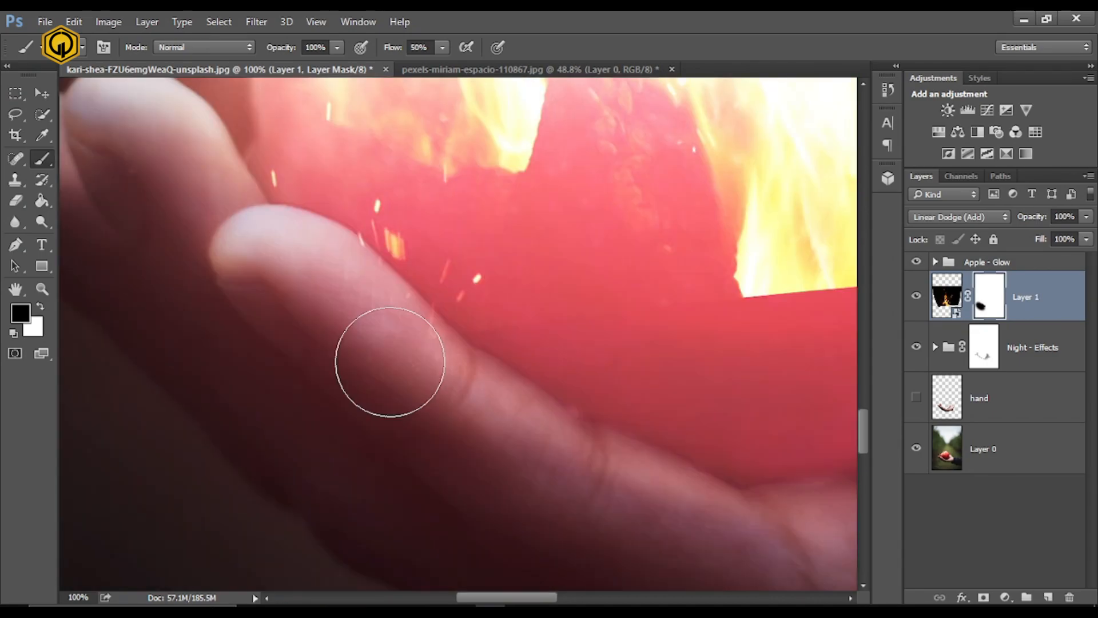
pyautogui.moveTo(364, 288); pyautogui.dragTo(312, 310)
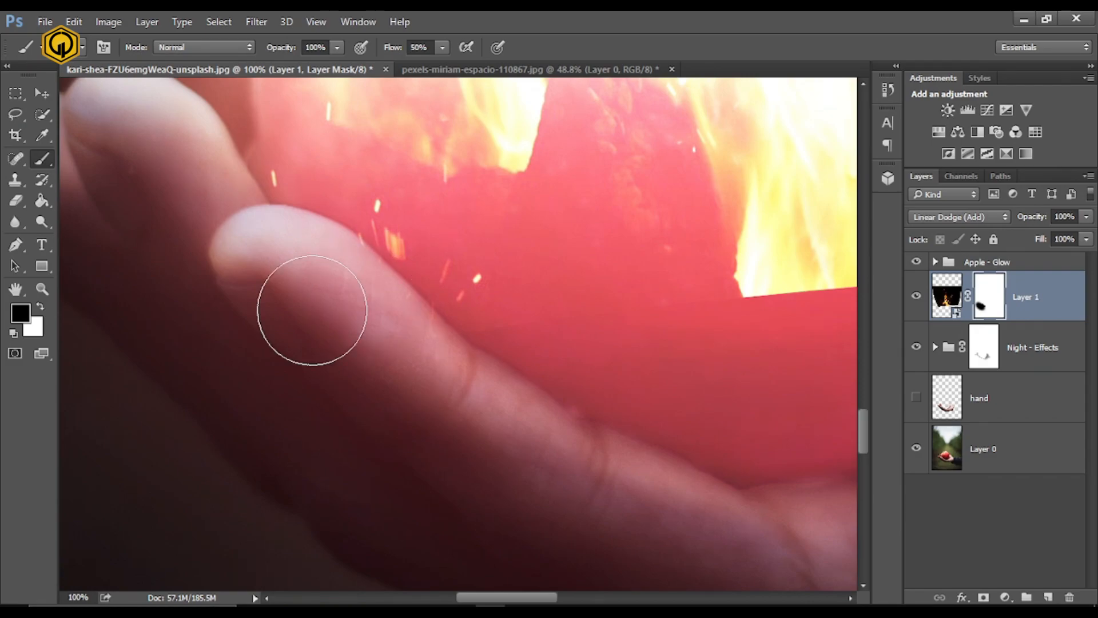
pyautogui.moveTo(614, 486); pyautogui.dragTo(304, 338)
pyautogui.moveTo(690, 346); pyautogui.dragTo(397, 461)
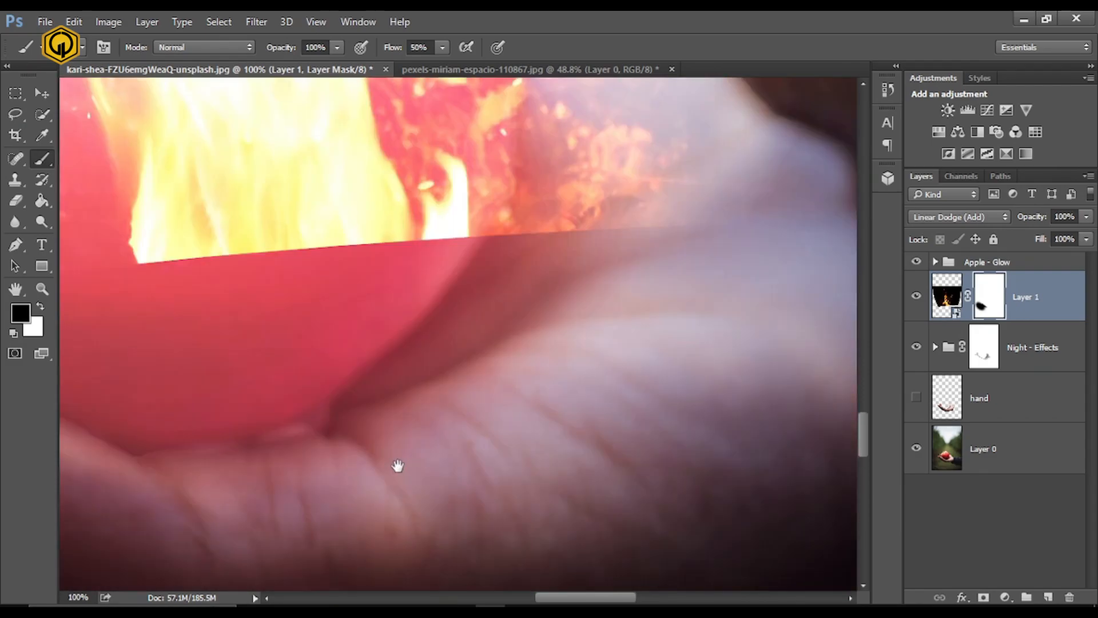
pyautogui.moveTo(711, 129)
pyautogui.mouseDown()
pyautogui.moveTo(609, 352)
pyautogui.moveTo(500, 360)
pyautogui.moveTo(458, 466)
pyautogui.moveTo(500, 353)
pyautogui.moveTo(480, 279)
pyautogui.mouseUp()
pyautogui.moveTo(721, 359); pyautogui.dragTo(619, 416)
pyautogui.hotkey('ctrl', '-')
pyautogui.hotkey('ctrl', '-')
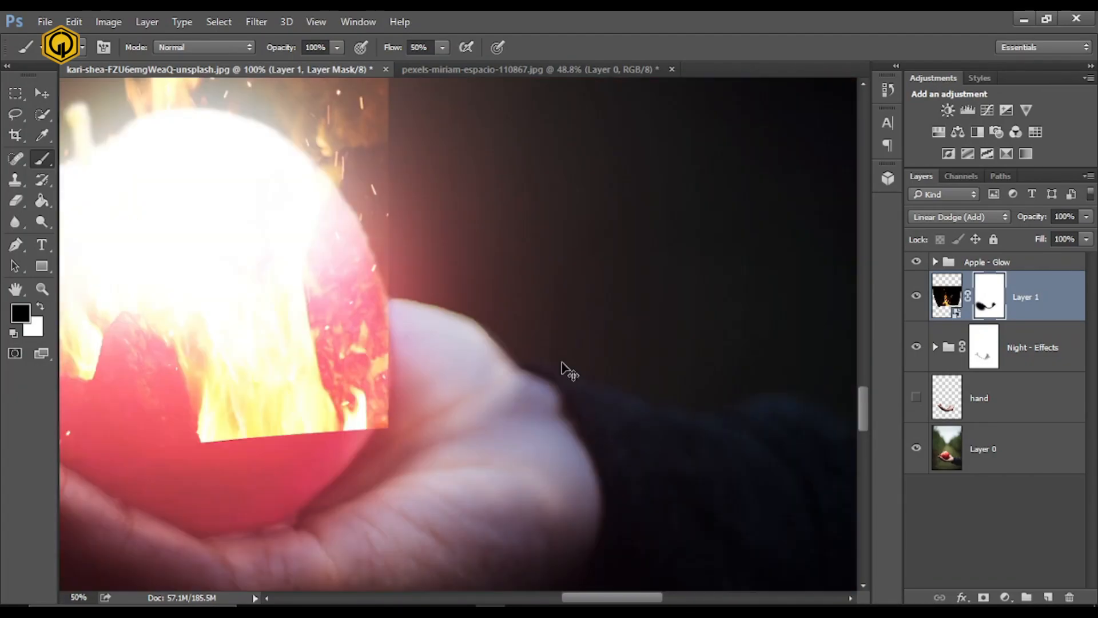
# - Mask out the fire layer over the heel of the hand and the flames' hard lower edge on the apple
pyautogui.moveTo(448, 476); pyautogui.dragTo(396, 486)
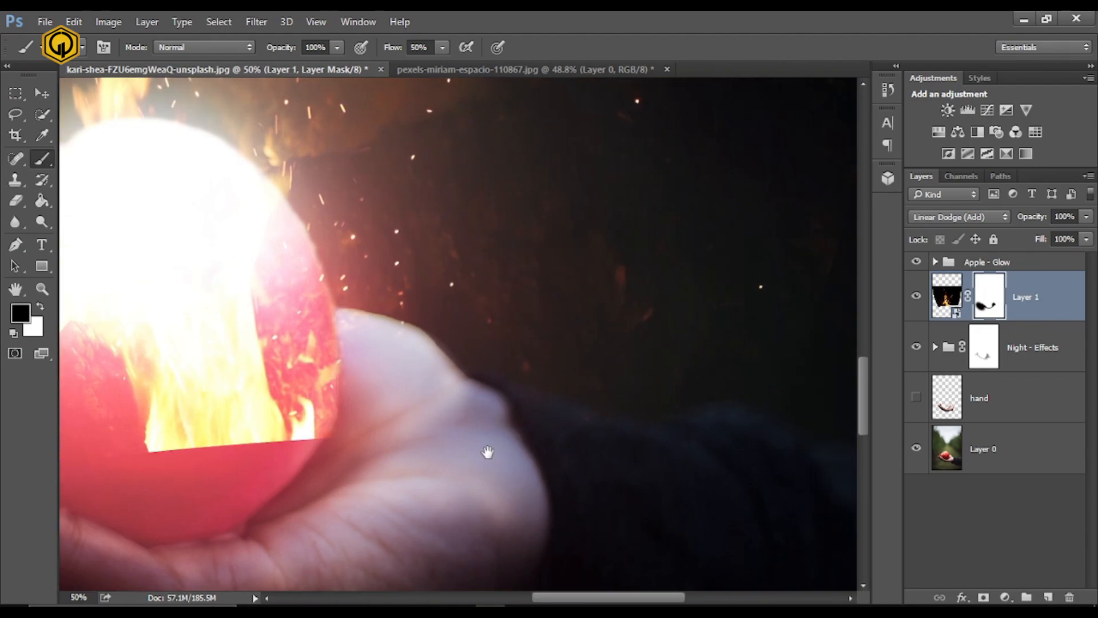
pyautogui.hotkey('ctrl', '-')
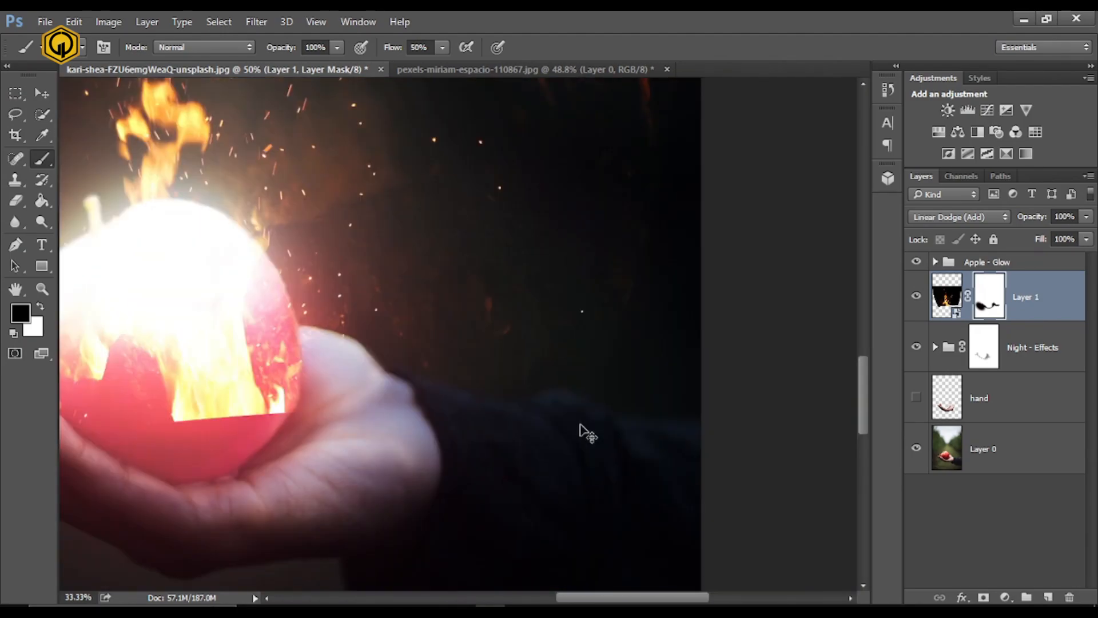
pyautogui.hotkey('ctrl', '-')
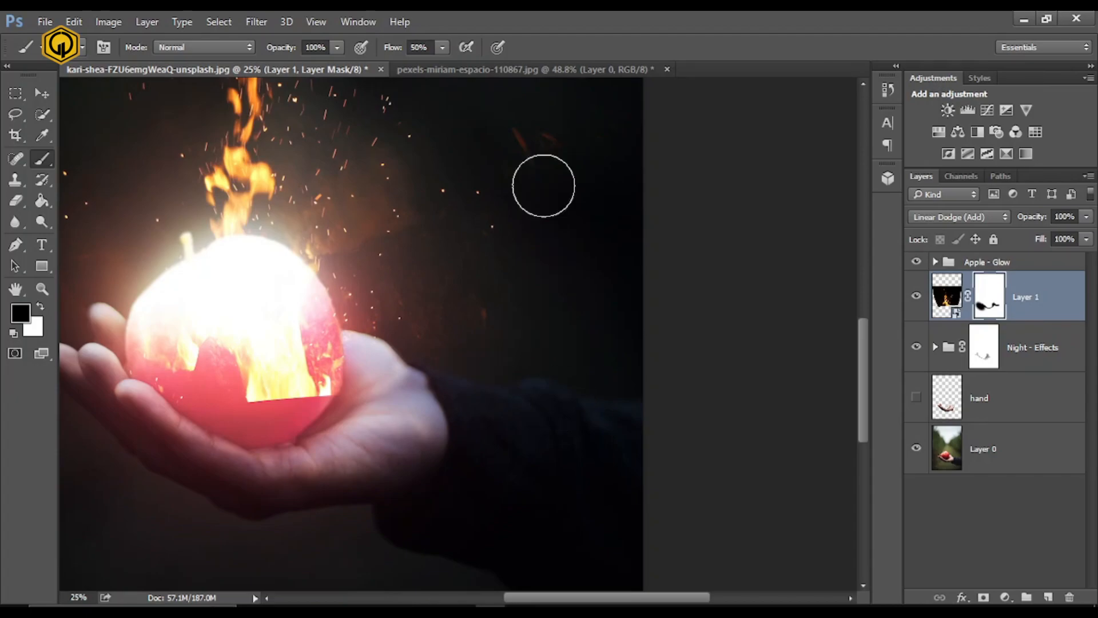
pyautogui.moveTo(316, 412); pyautogui.dragTo(550, 474)
pyautogui.moveTo(447, 351)
pyautogui.mouseDown()
pyautogui.moveTo(330, 349)
pyautogui.moveTo(321, 314)
pyautogui.mouseUp()
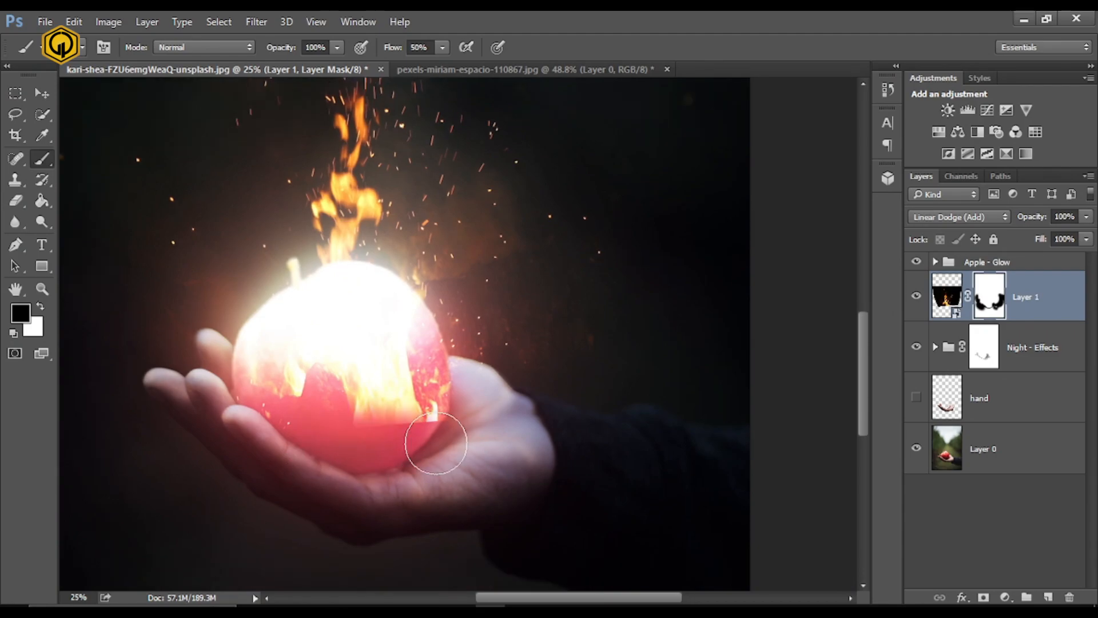
pyautogui.moveTo(435, 443)
pyautogui.mouseDown()
pyautogui.moveTo(436, 458)
pyautogui.moveTo(318, 436)
pyautogui.moveTo(445, 466)
pyautogui.mouseUp()
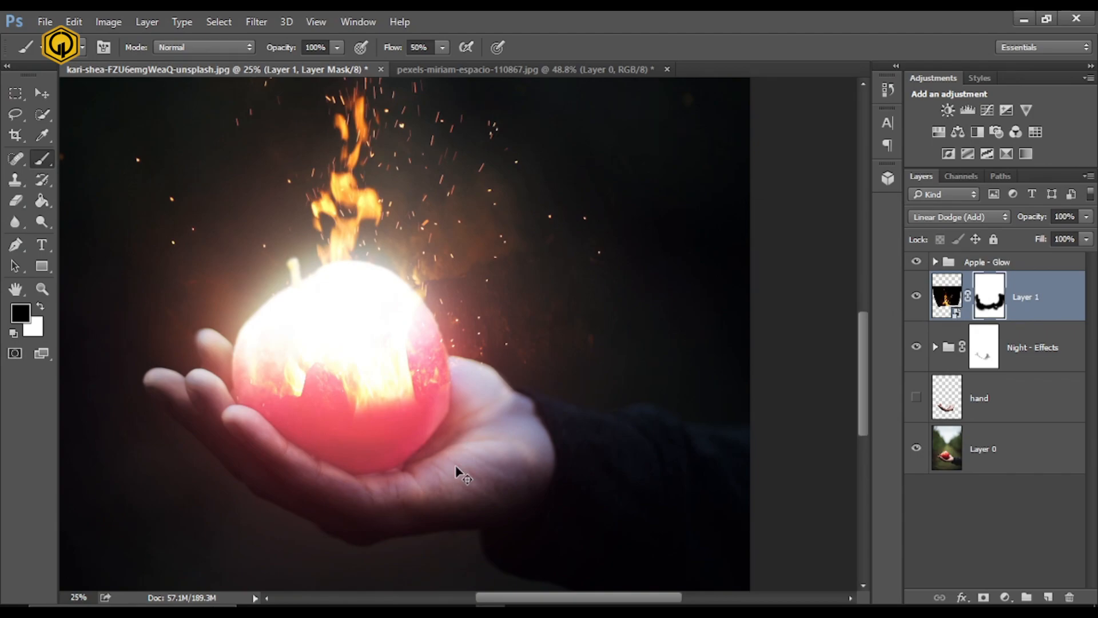
# - Compare the whole image with and without the masked fire layer
pyautogui.hotkey('ctrl', '-')
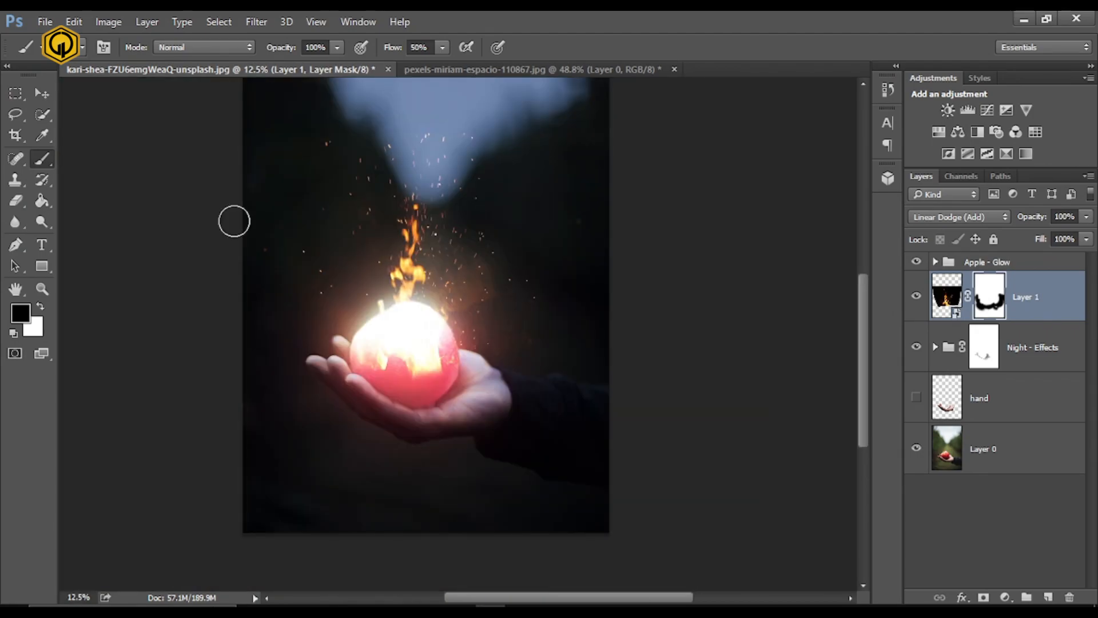
pyautogui.rightClick(994, 293)
pyautogui.click(997, 302)
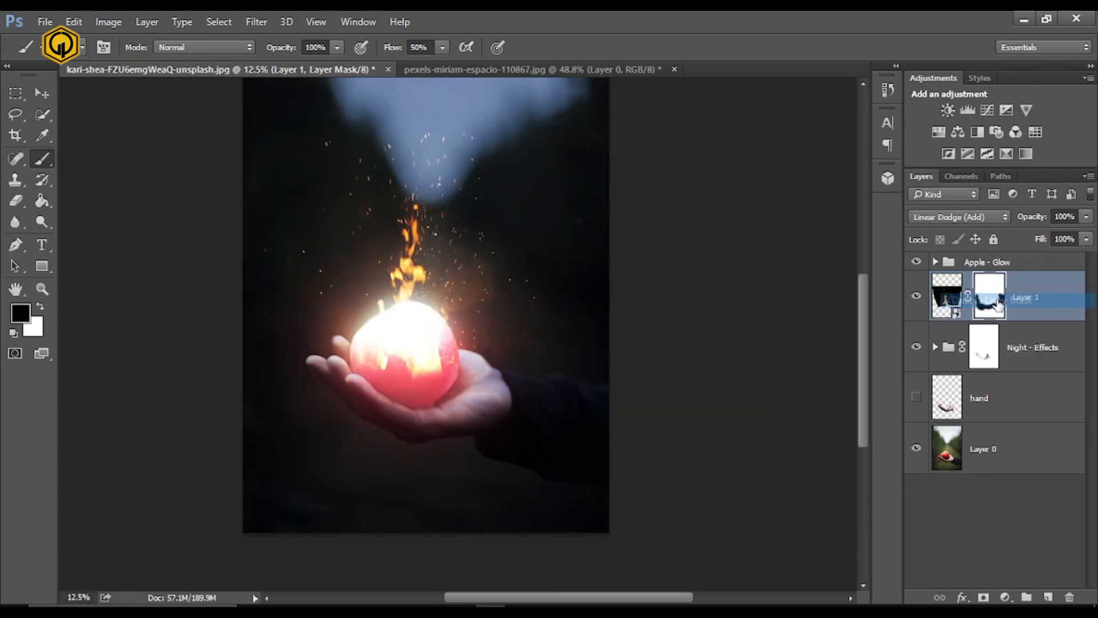
pyautogui.rightClick(996, 303)
pyautogui.click(997, 310)
pyautogui.click(916, 298)
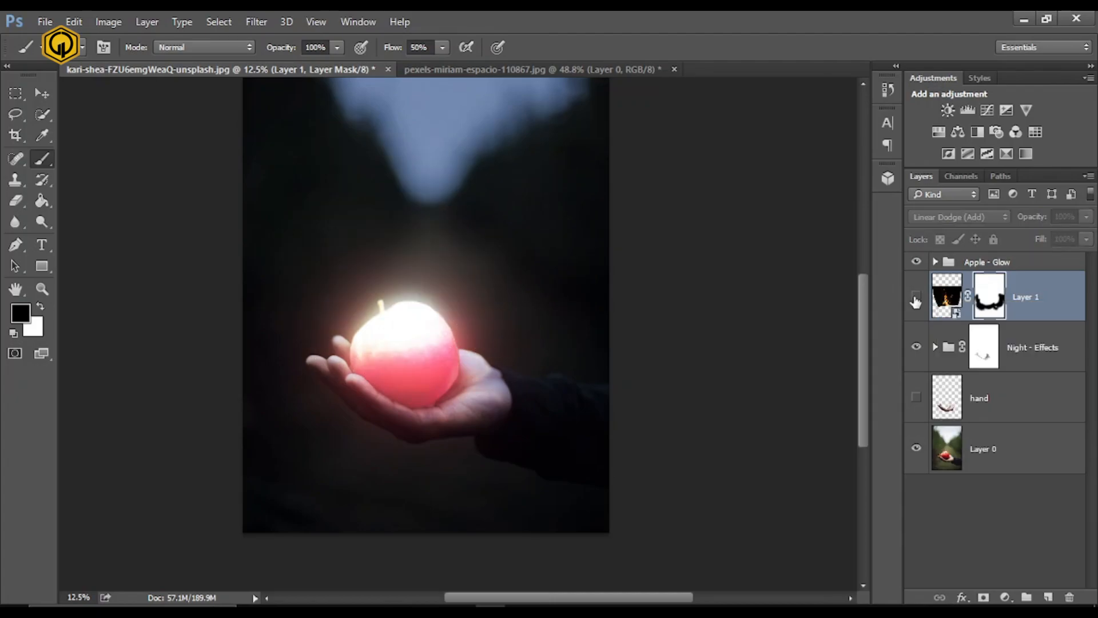
pyautogui.click(916, 298)
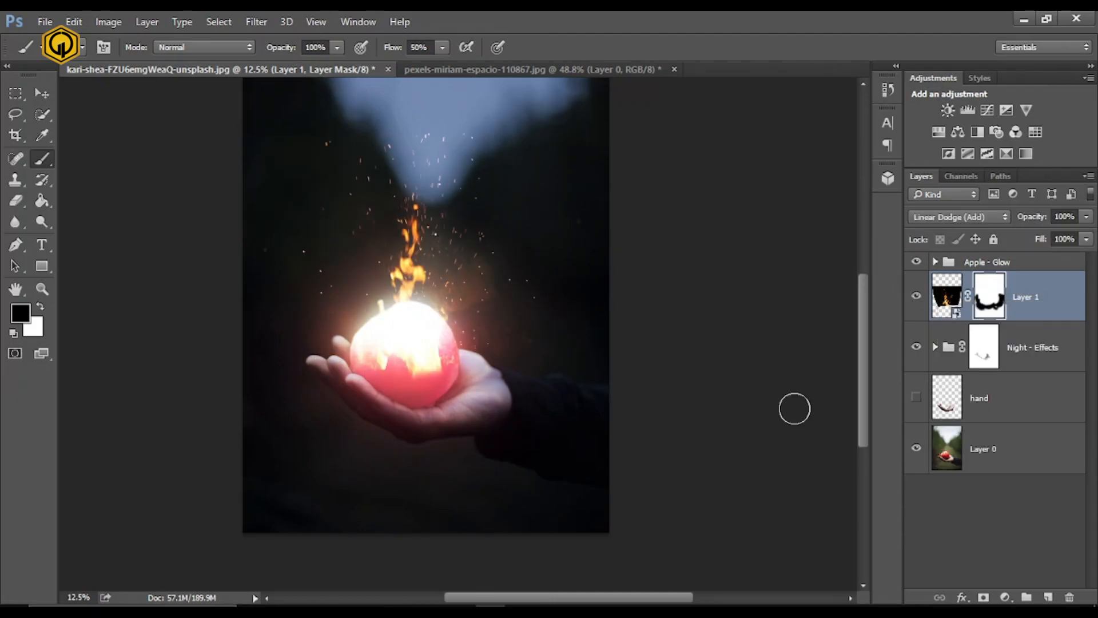
pyautogui.click(983, 346)
pyautogui.click(1005, 597)
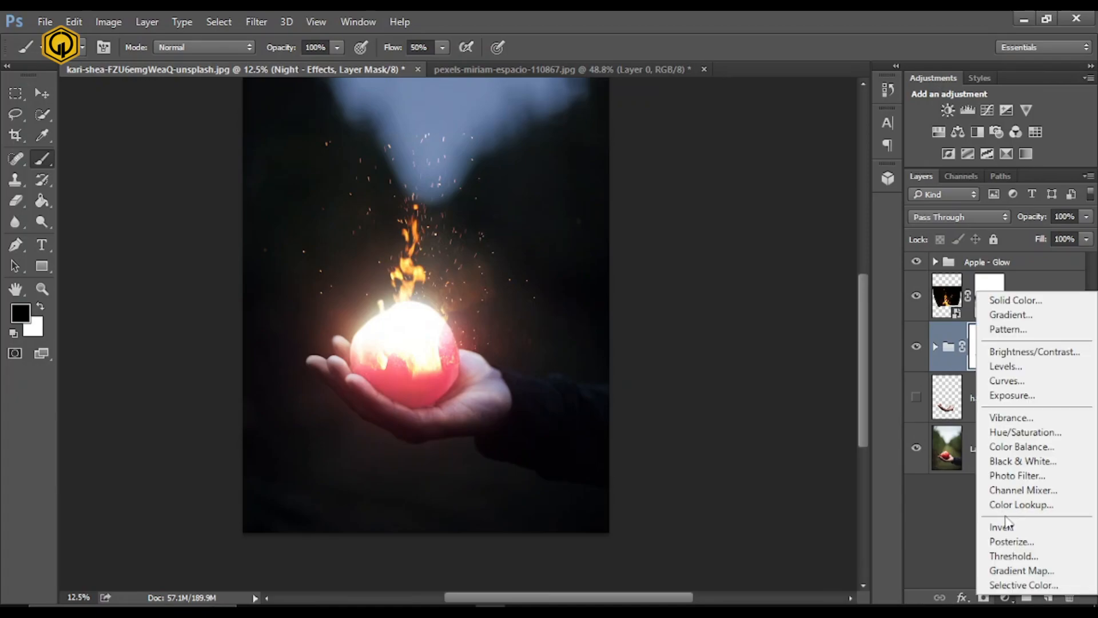
pyautogui.click(1025, 432)
pyautogui.moveTo(712, 101); pyautogui.dragTo(735, 100)
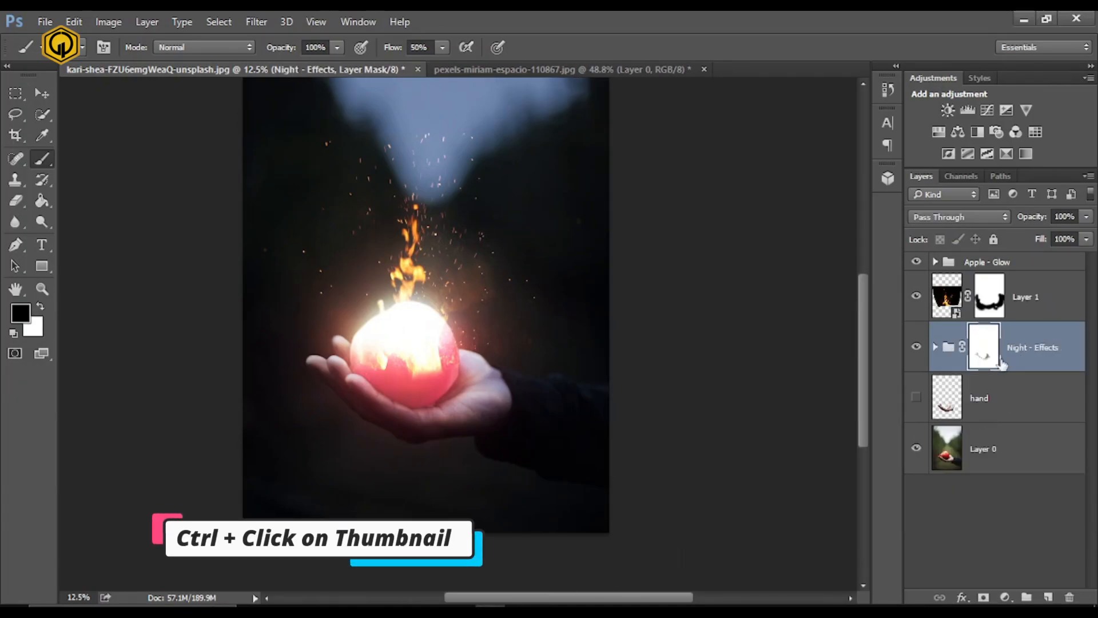
# - Load the hand layer as a selection and add a Hue/Saturation adjustment above the Night - Effects group with Colorize enabled
pyautogui.keyDown('ctrl'); pyautogui.click(952, 401); pyautogui.keyUp('ctrl')
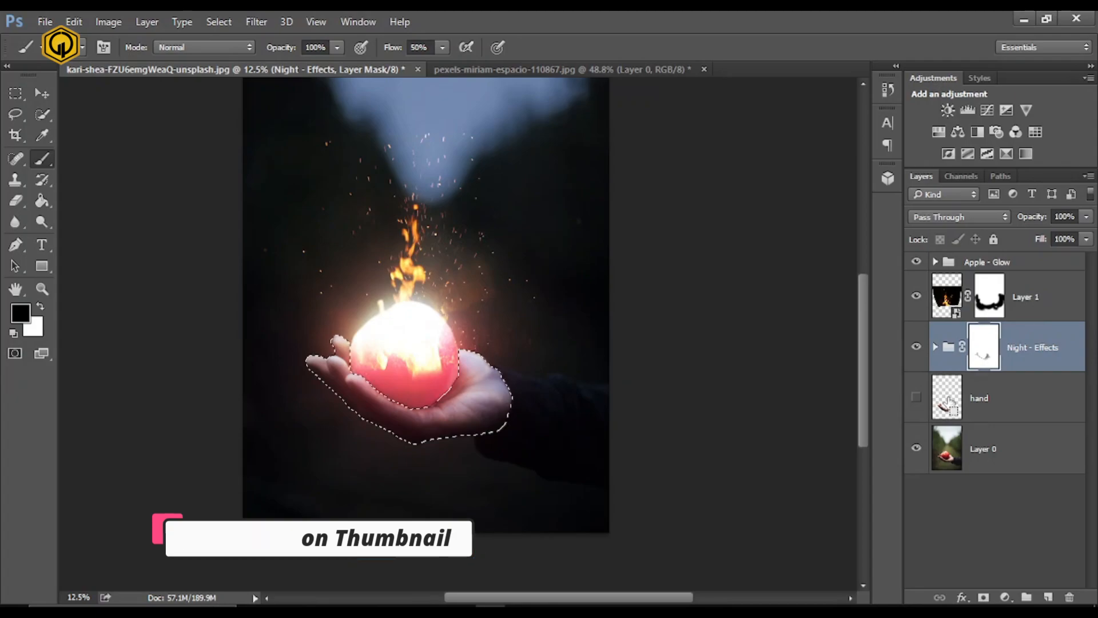
pyautogui.click(1005, 596)
pyautogui.click(1025, 430)
pyautogui.click(713, 308)
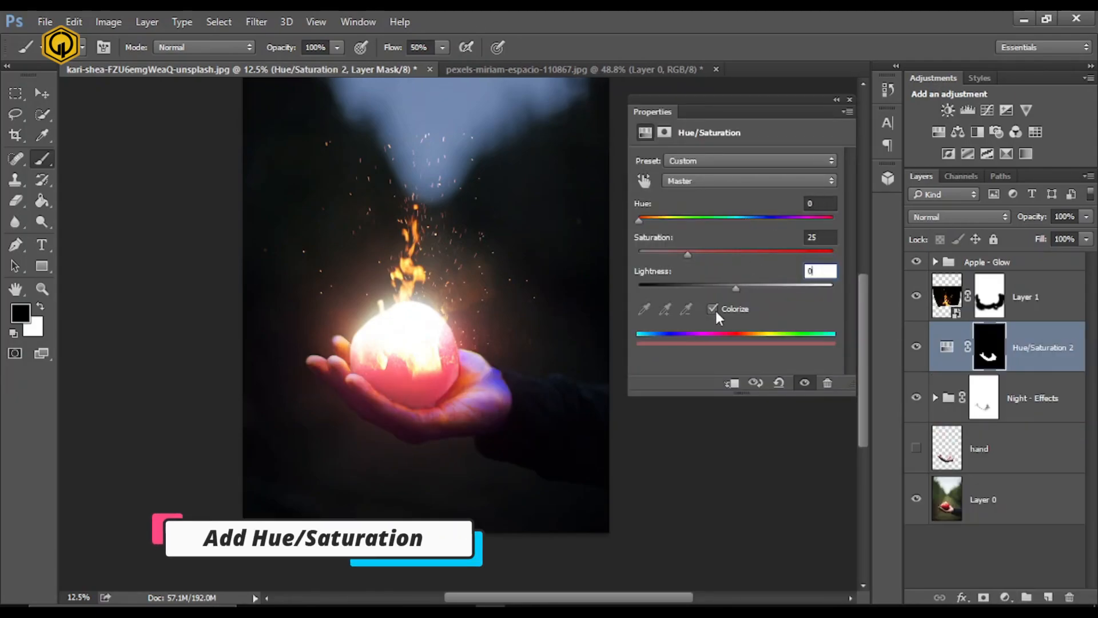
# - Set the hand's Hue/Saturation adjustment to Hue 12, Saturation 75 and Lightness +2
pyautogui.moveTo(817, 204); pyautogui.dragTo(801, 208)
pyautogui.moveTo(688, 254); pyautogui.dragTo(785, 256)
pyautogui.moveTo(736, 288); pyautogui.dragTo(739, 288)
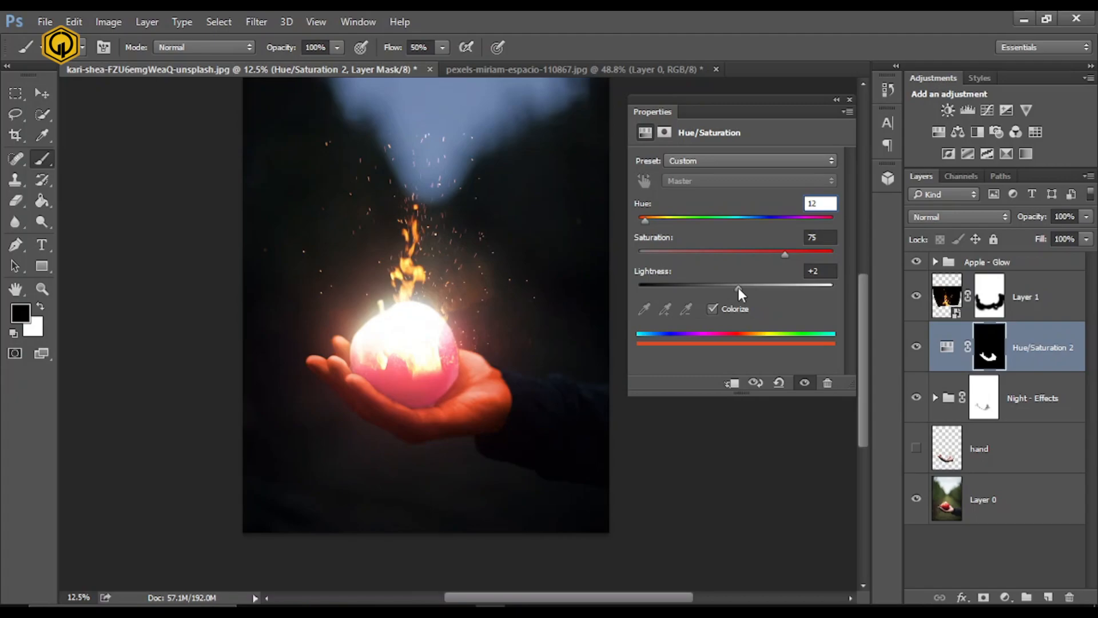
pyautogui.click(848, 100)
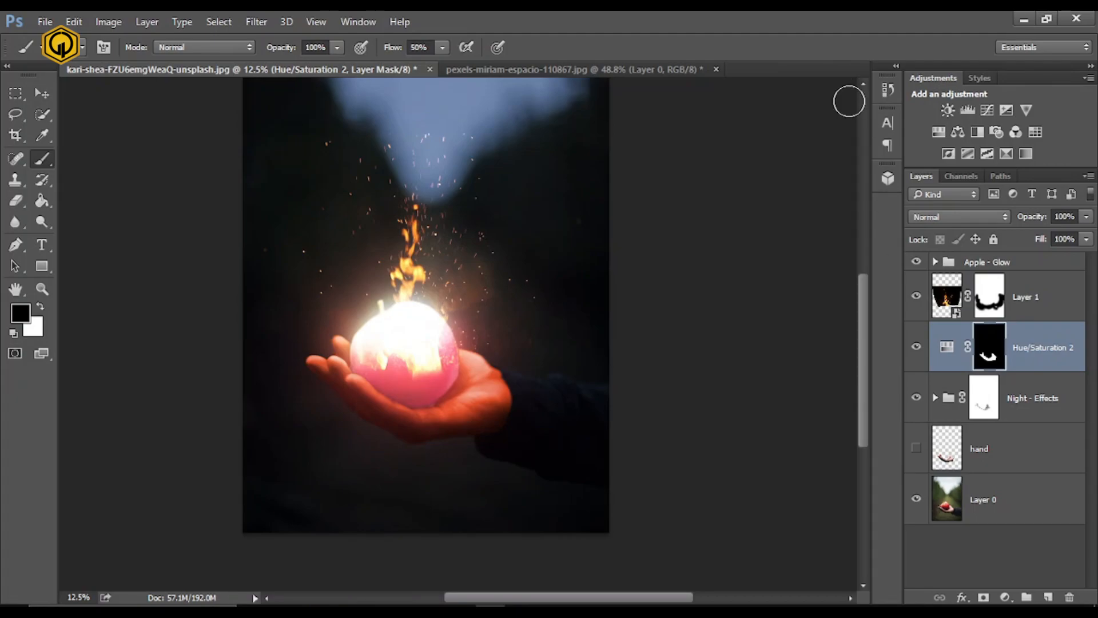
# - In the Hue/Saturation layer's blending options, split the Underlying Layer's dark Blend If slider to 54 / 150
pyautogui.rightClick(1051, 364)
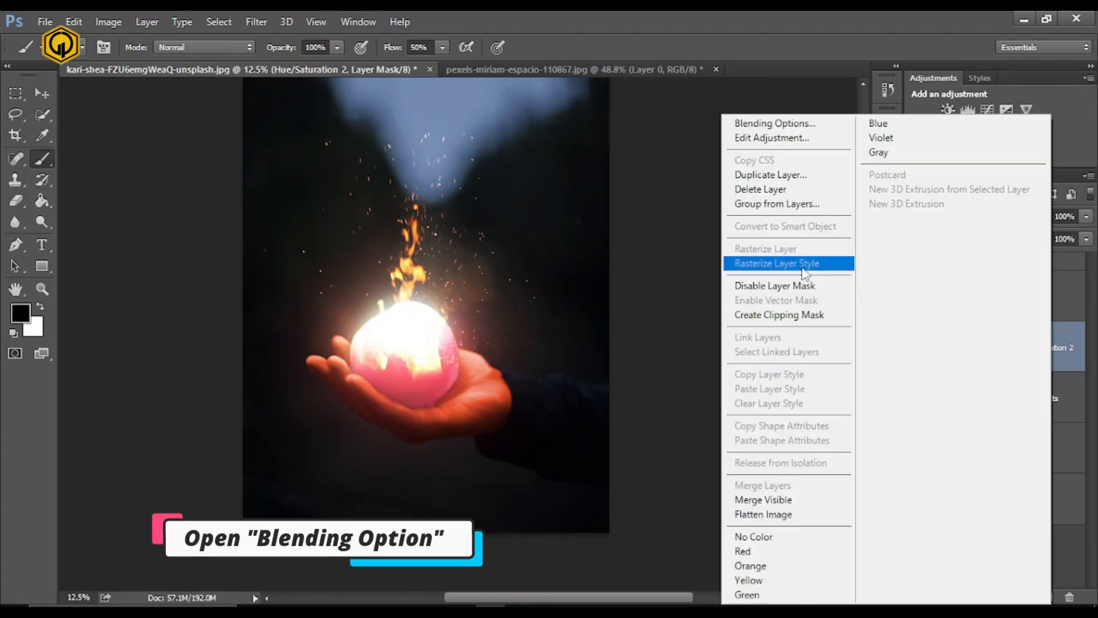
pyautogui.click(774, 123)
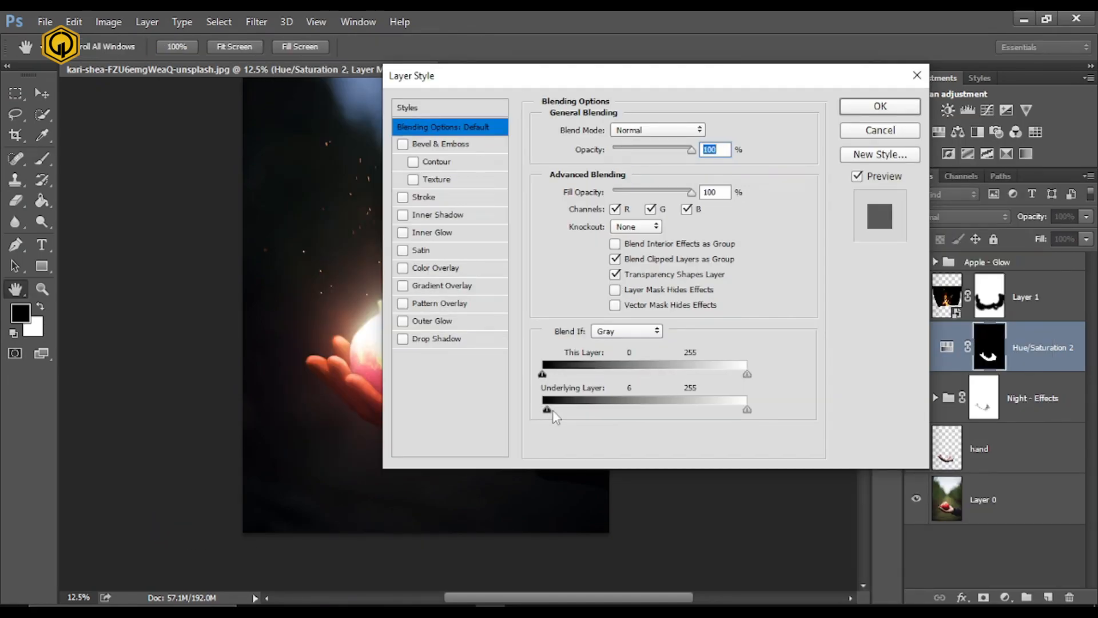
pyautogui.moveTo(458, 70); pyautogui.dragTo(692, 69)
pyautogui.moveTo(804, 400); pyautogui.dragTo(920, 404)
pyautogui.moveTo(840, 69); pyautogui.dragTo(685, 72)
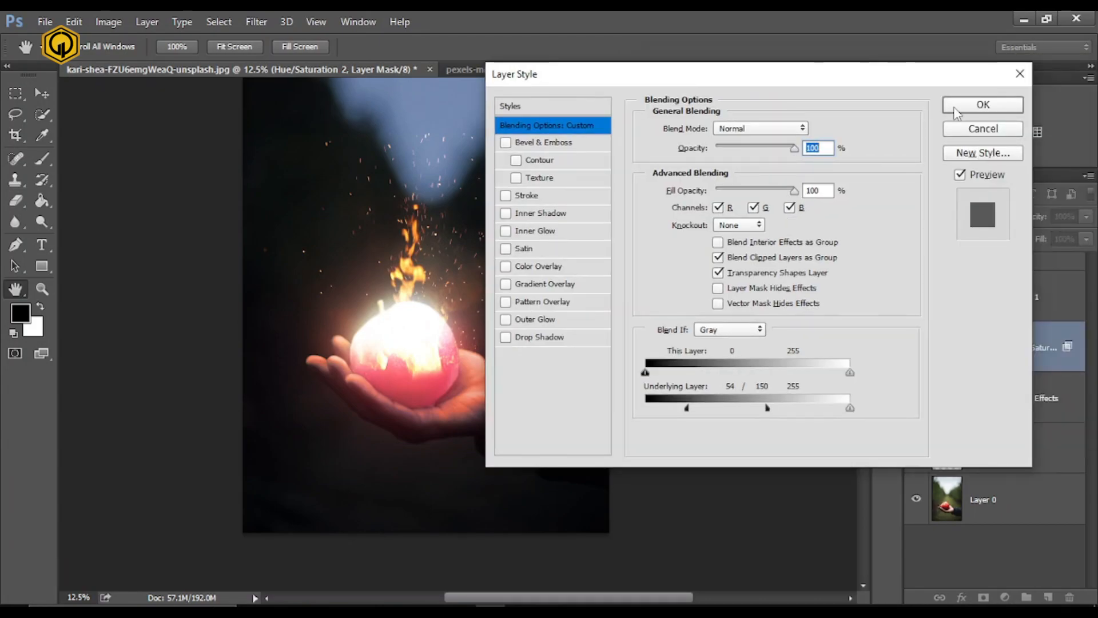
pyautogui.click(980, 103)
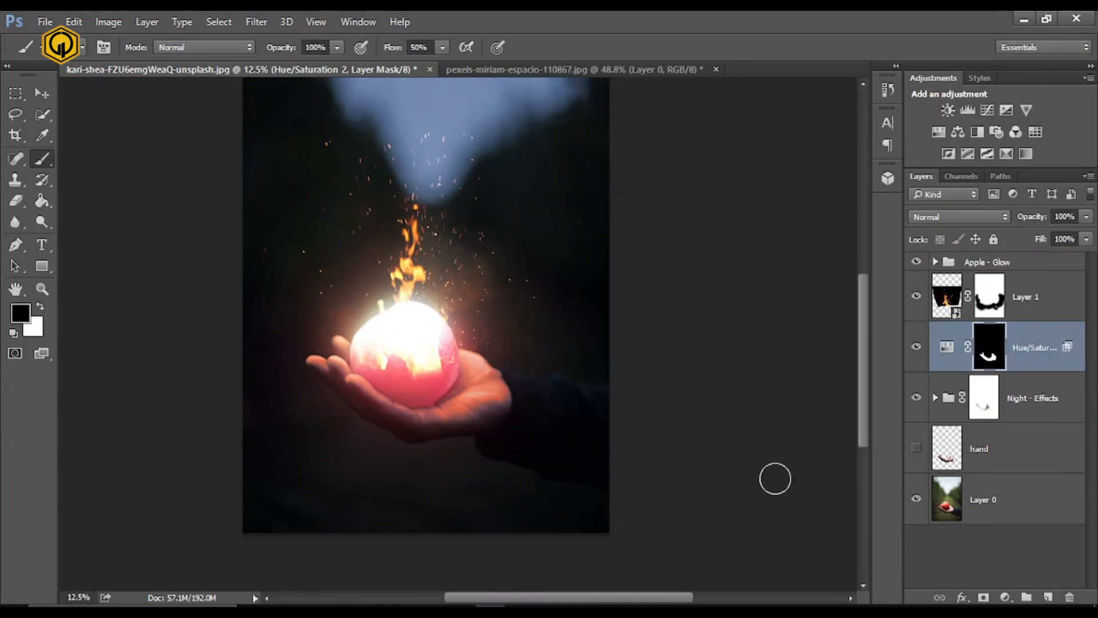
# - Add a Color Balance adjustment above the fire layer and set its midtones to Red +5 and Blue +20
pyautogui.click(983, 296)
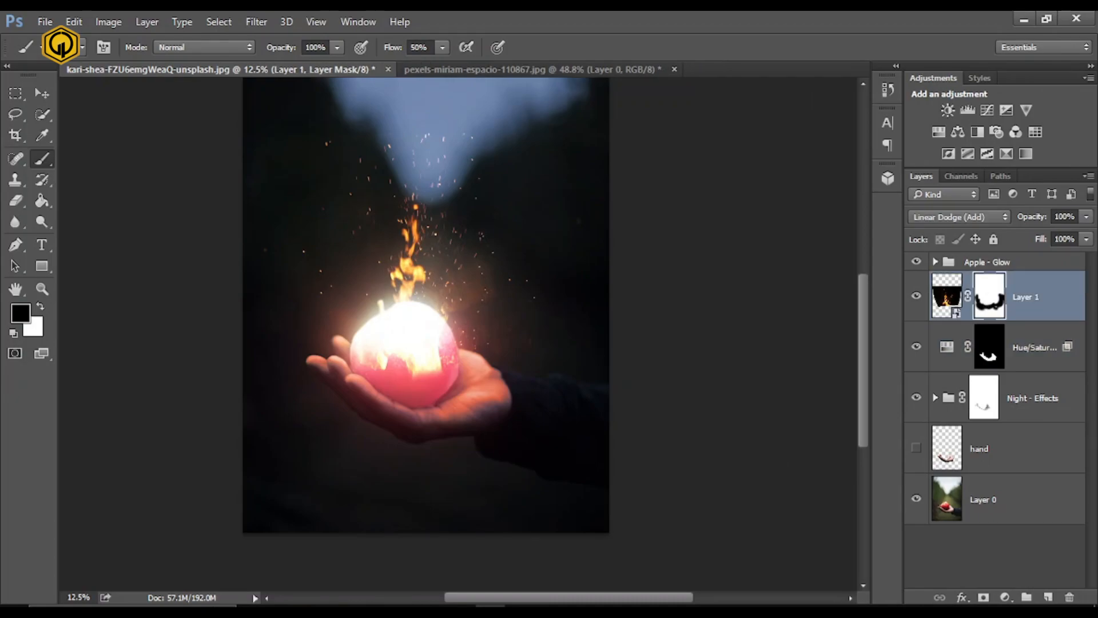
pyautogui.click(1006, 597)
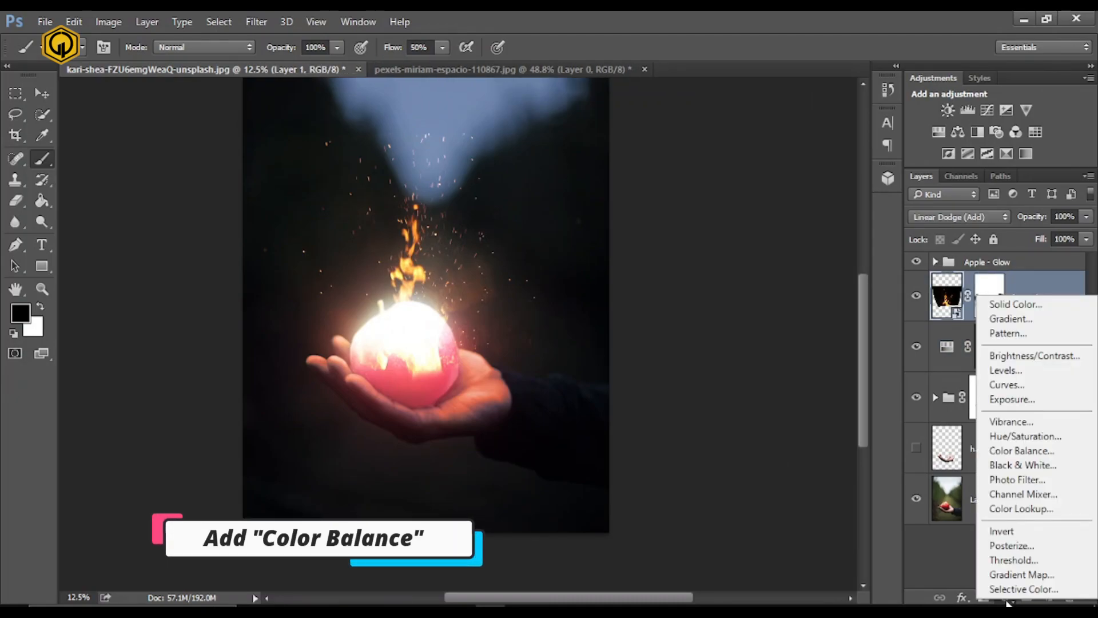
pyautogui.click(1021, 451)
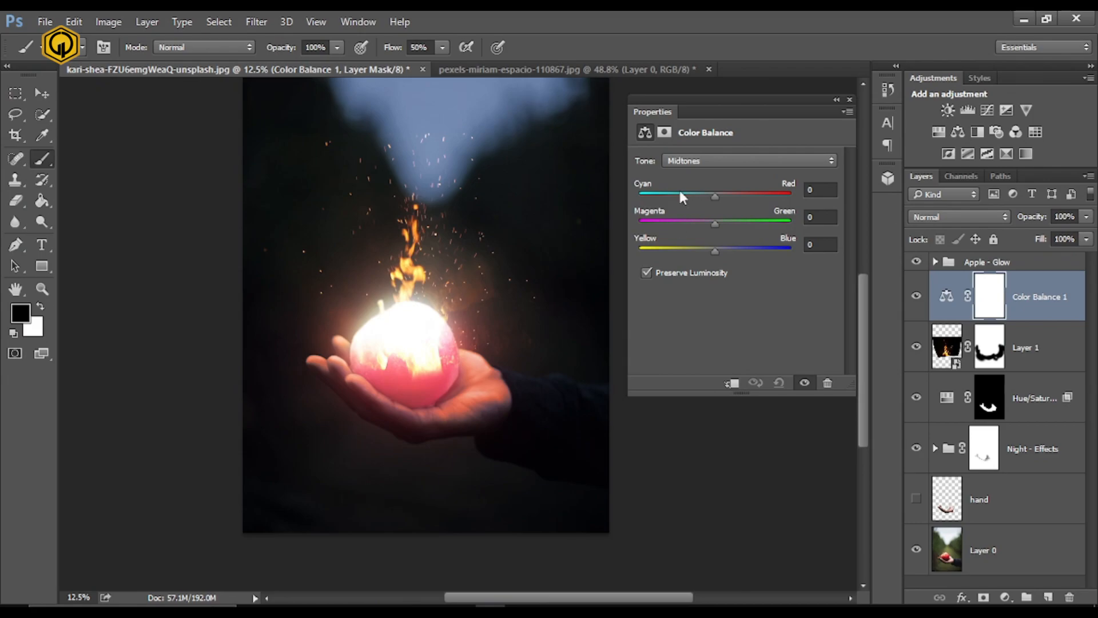
pyautogui.click(808, 190)
pyautogui.press('BackSpace')
pyautogui.write('5')
pyautogui.press('Tab')
pyautogui.press('Tab')
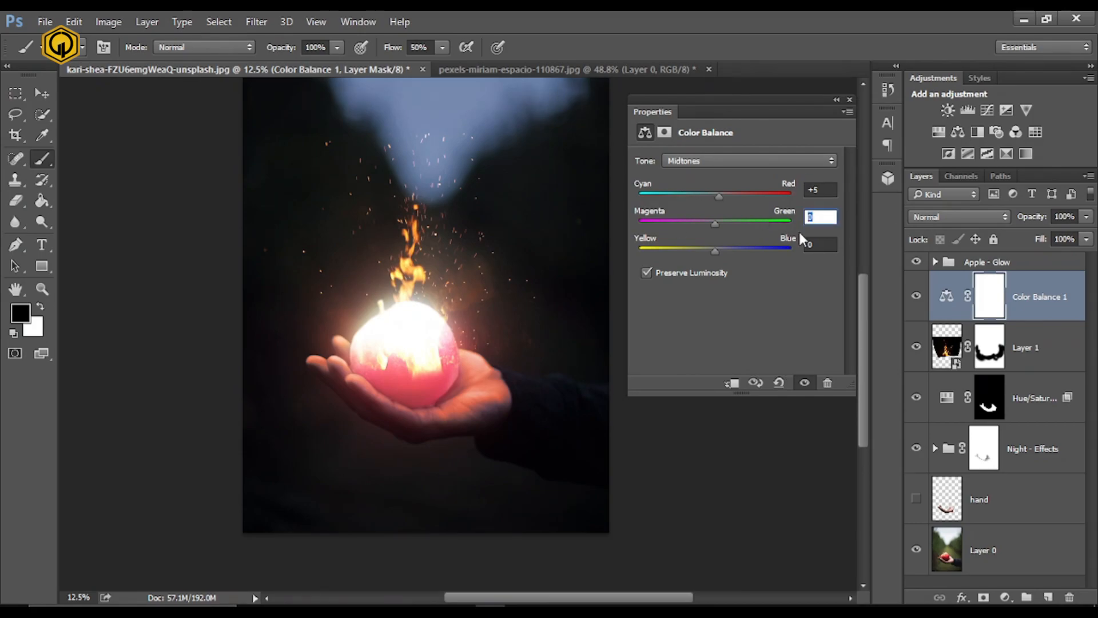
pyautogui.write('20')
# - Set the Color Balance highlights to Red +10 and Yellow-Blue -30
pyautogui.click(681, 166)
pyautogui.click(705, 173)
pyautogui.click(706, 163)
pyautogui.click(814, 199)
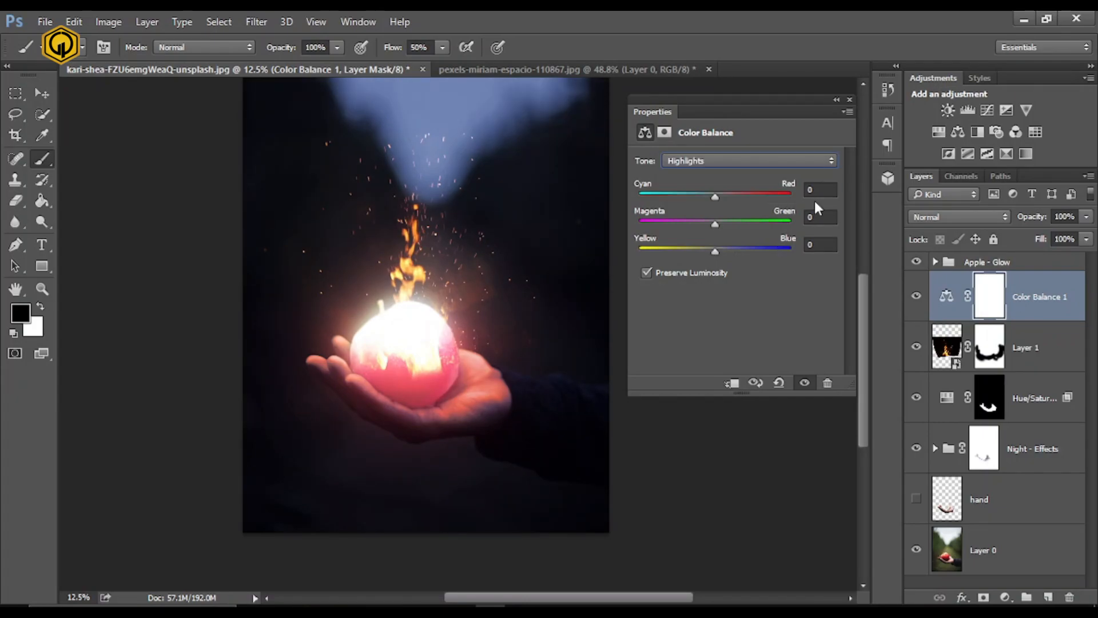
pyautogui.write('10')
pyautogui.press('Tab')
pyautogui.press('Tab')
pyautogui.write('-30')
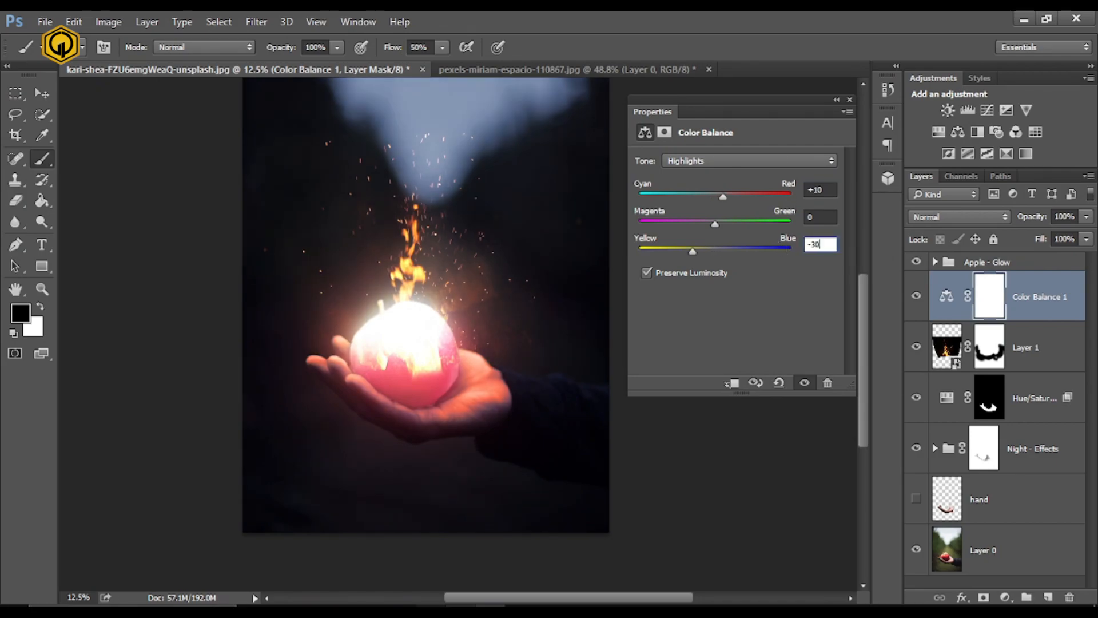
pyautogui.press('Return')
pyautogui.click(849, 99)
# - Compare the image with and without Color Balance, and move the Apple - Glow group directly below the fire layer
pyautogui.click(916, 296)
pyautogui.click(916, 296)
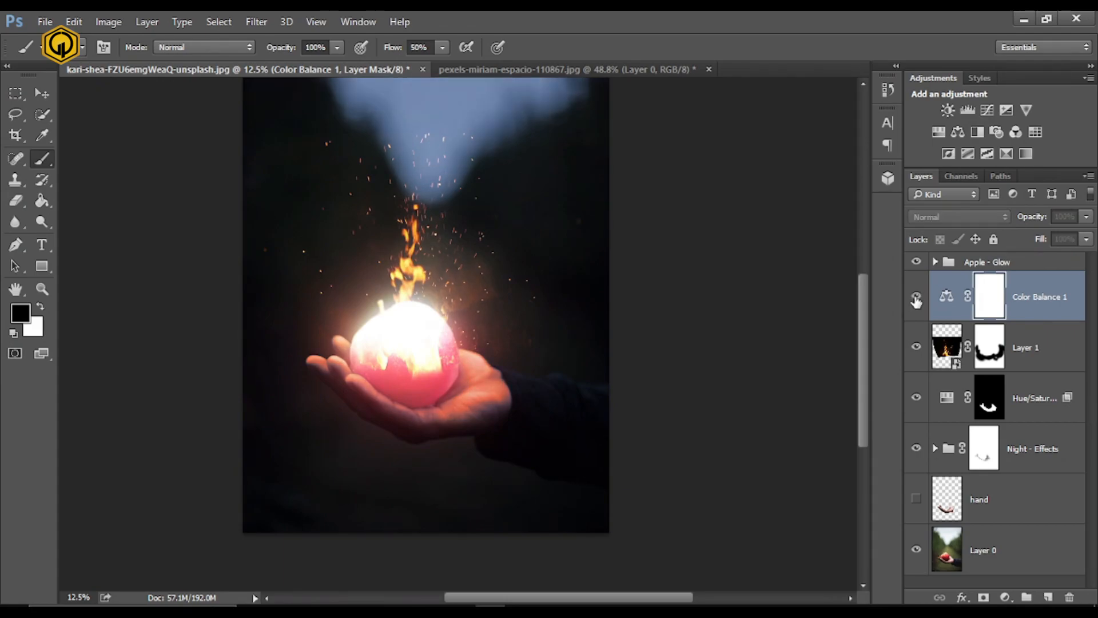
pyautogui.click(916, 296)
pyautogui.moveTo(980, 262); pyautogui.dragTo(1025, 365)
# - Add a Selective Color adjustment above the Color Balance layer and set Cyan to -50% for the Reds
pyautogui.click(1023, 294)
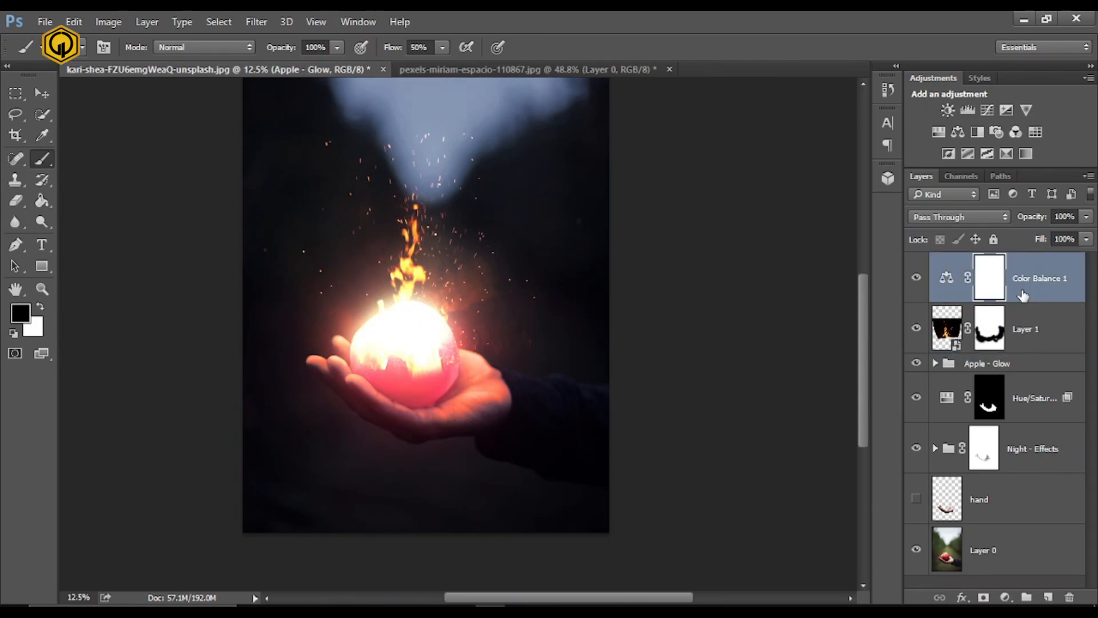
pyautogui.click(1010, 596)
pyautogui.click(1011, 594)
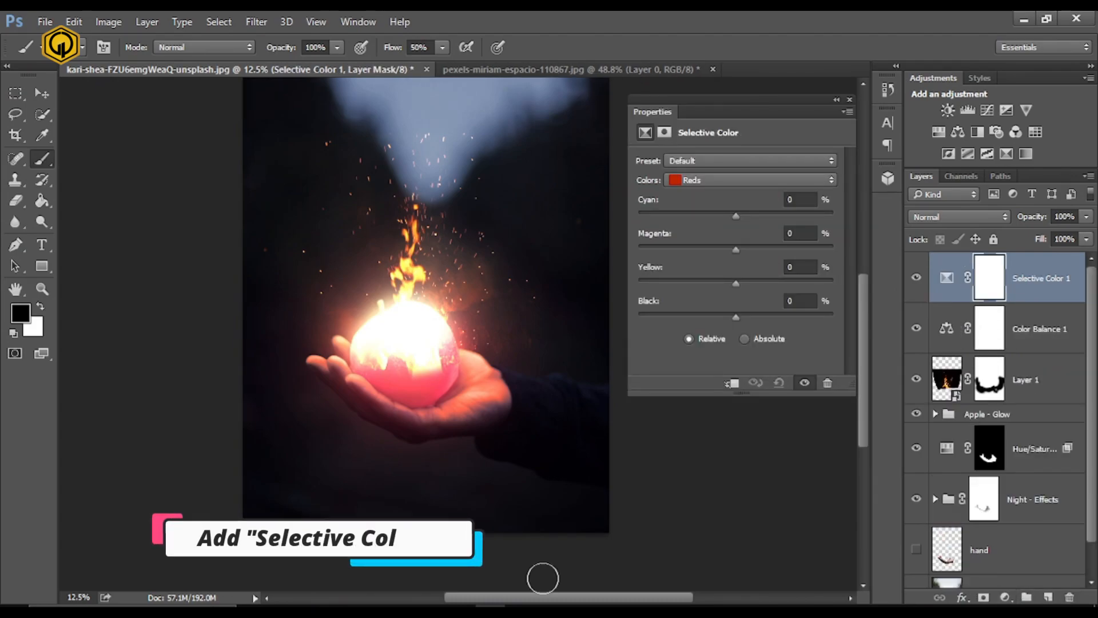
pyautogui.click(675, 180)
pyautogui.click(675, 179)
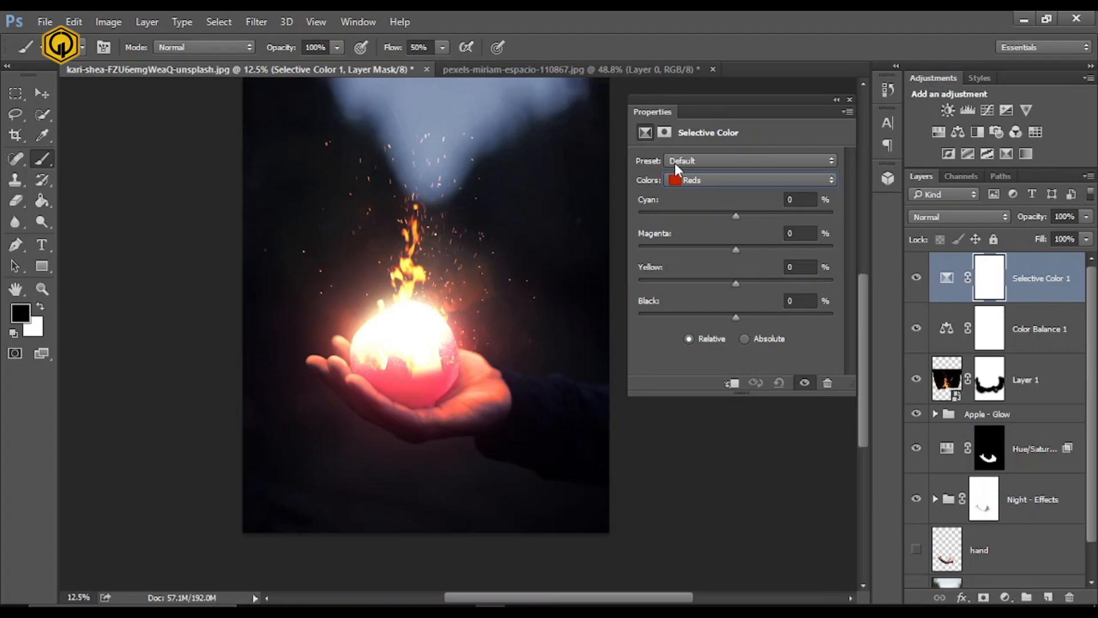
pyautogui.press('Tab')
pyautogui.write('-50')
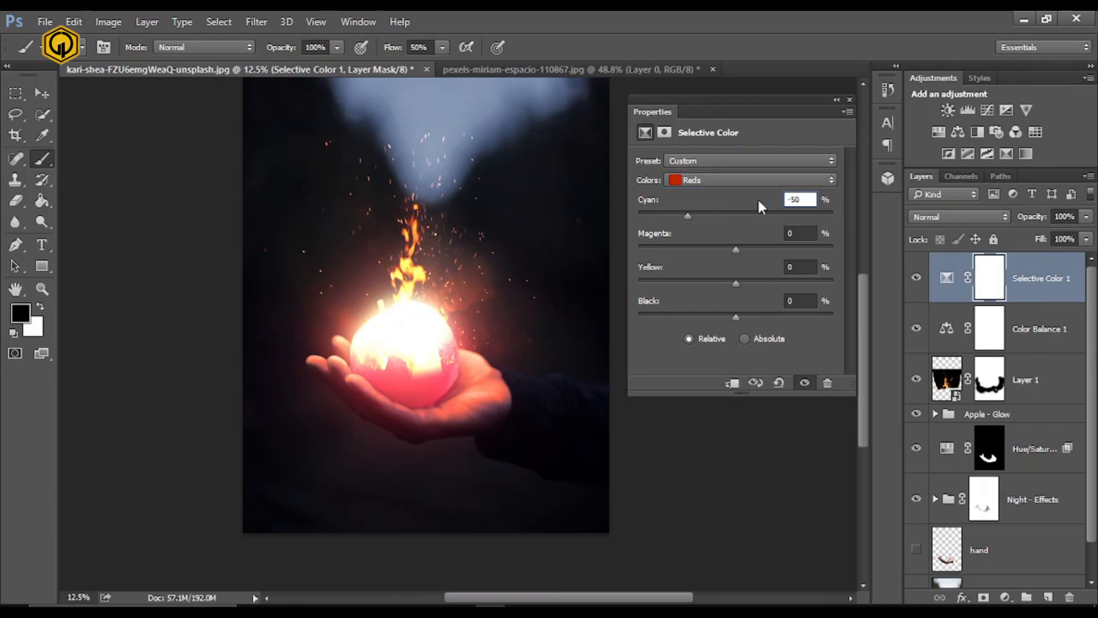
# - Slightly increase the Black amount for the Neutrals in the Selective Color adjustment
pyautogui.click(709, 176)
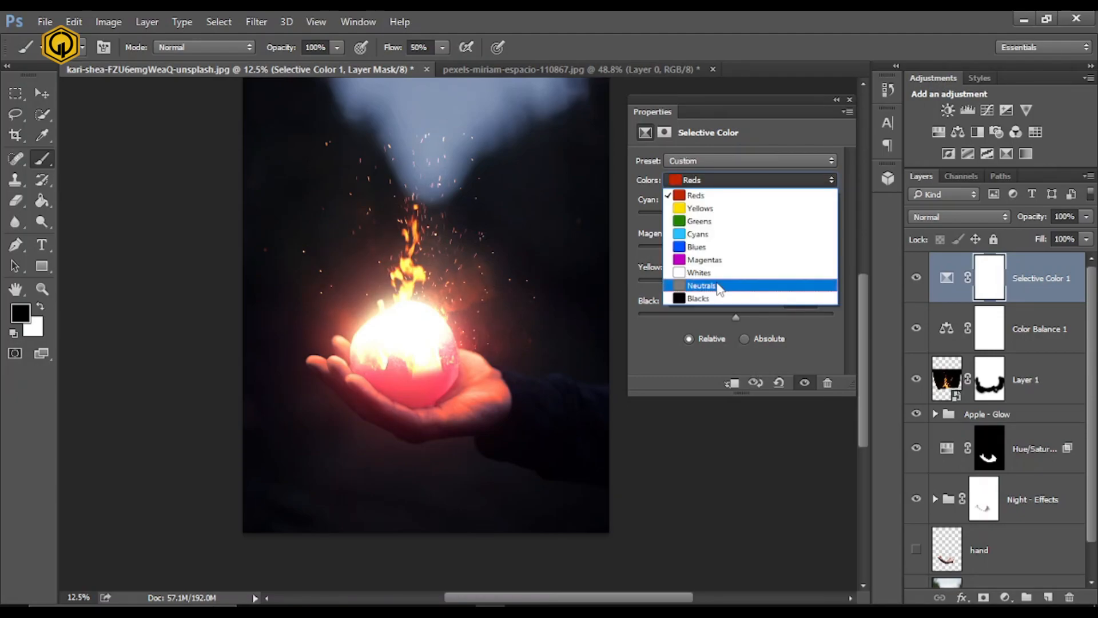
pyautogui.click(743, 284)
pyautogui.moveTo(736, 318); pyautogui.dragTo(740, 318)
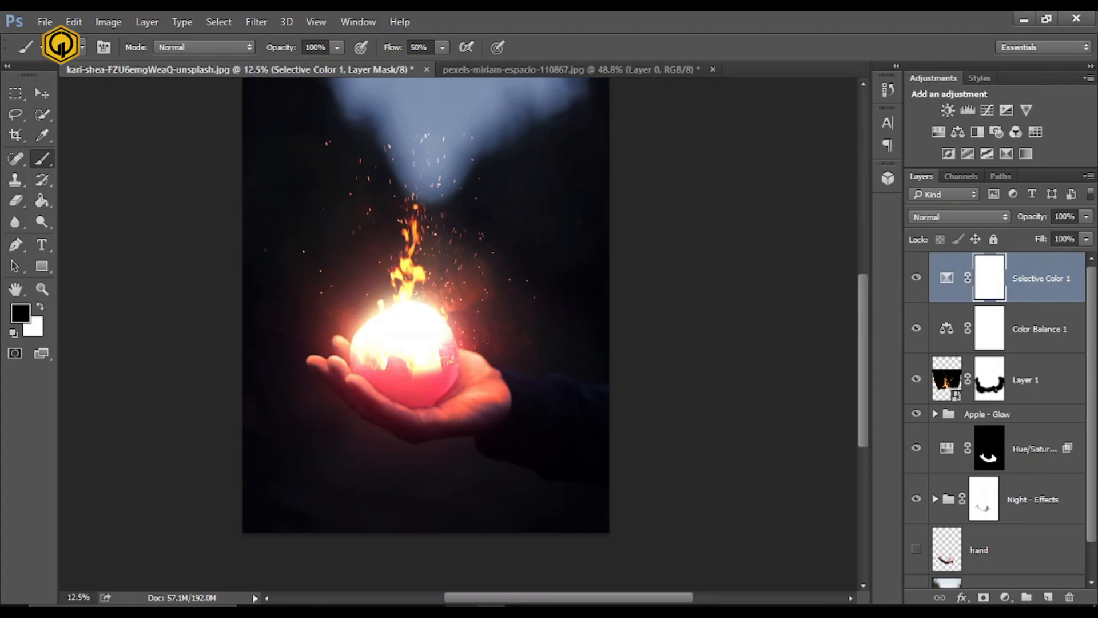
# - Add a Curves adjustment above Selective Color and set the RGB curve's black point to Input 15, Output 15
pyautogui.click(1006, 591)
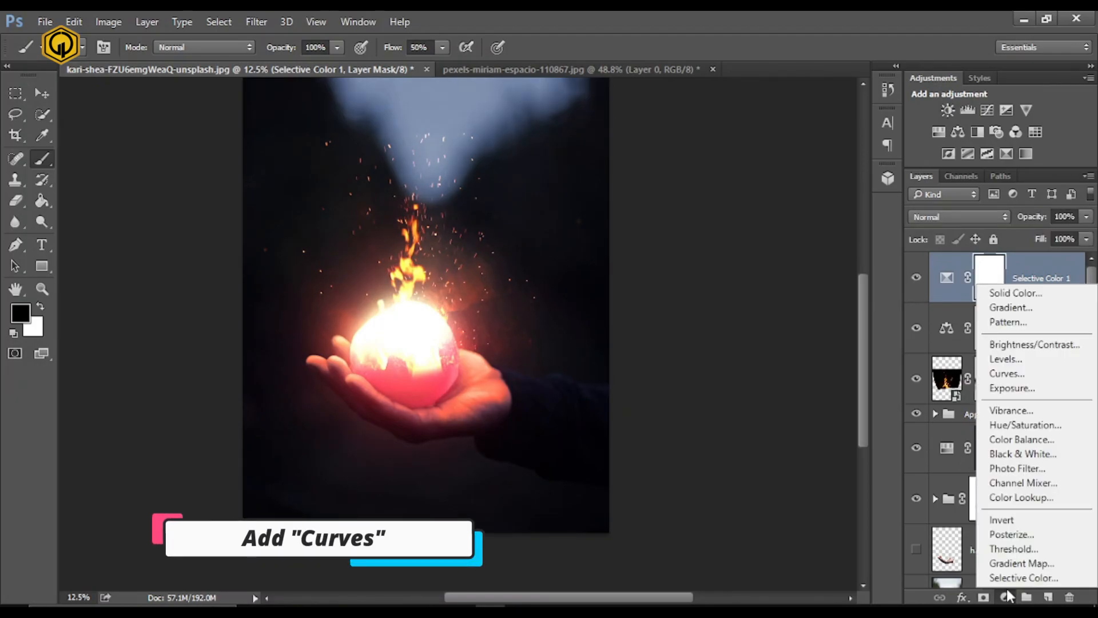
pyautogui.click(1006, 373)
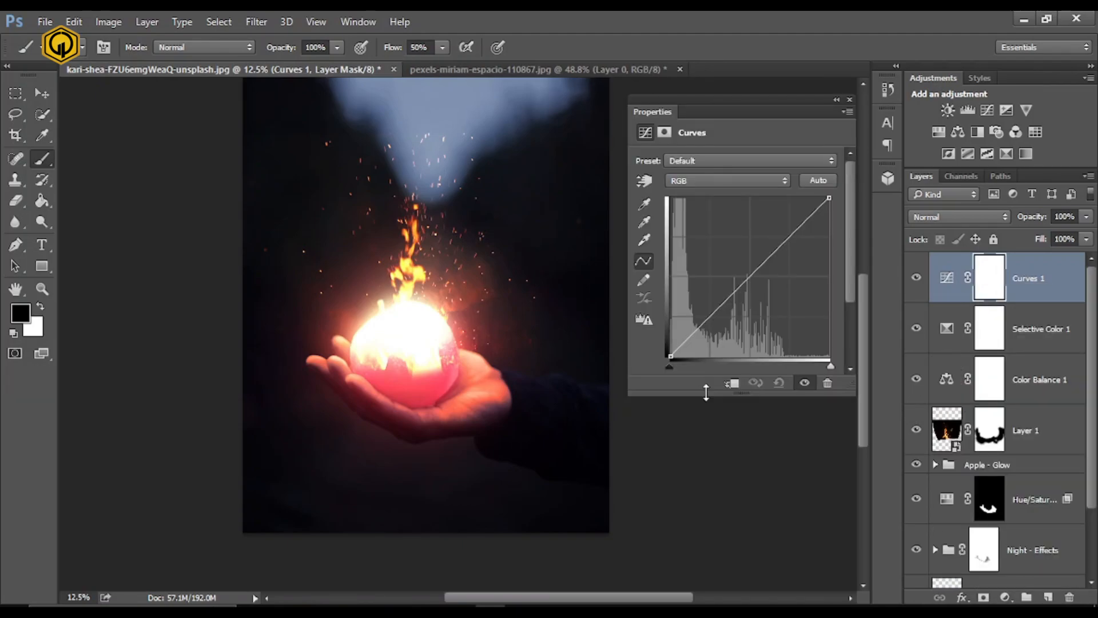
pyautogui.moveTo(706, 393); pyautogui.dragTo(706, 435)
pyautogui.moveTo(669, 366); pyautogui.dragTo(673, 366)
pyautogui.write('15')
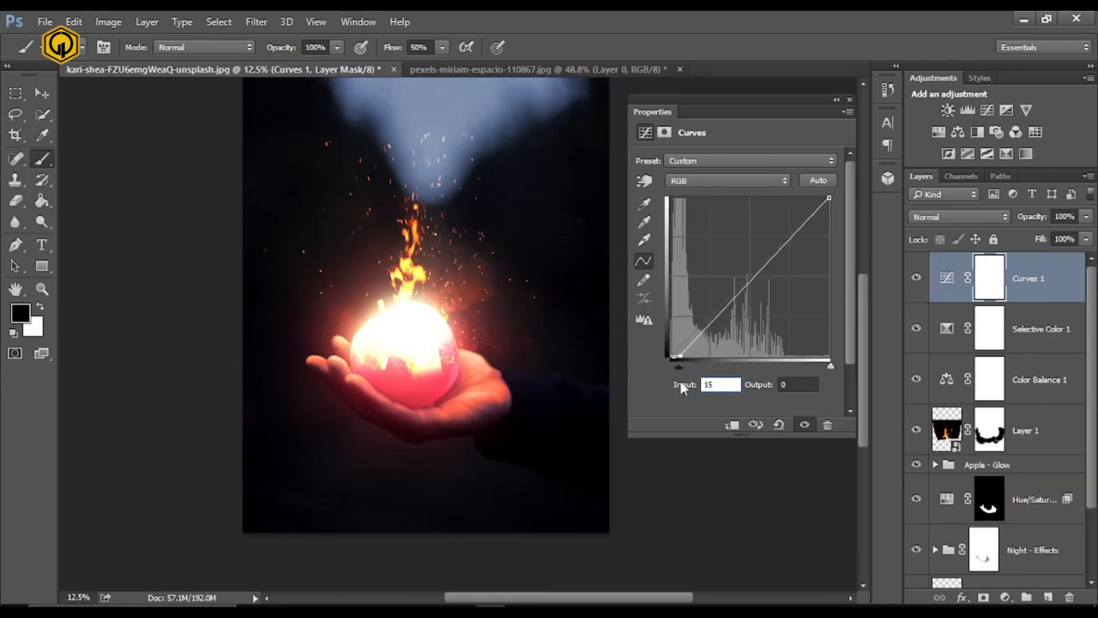
pyautogui.press('Tab')
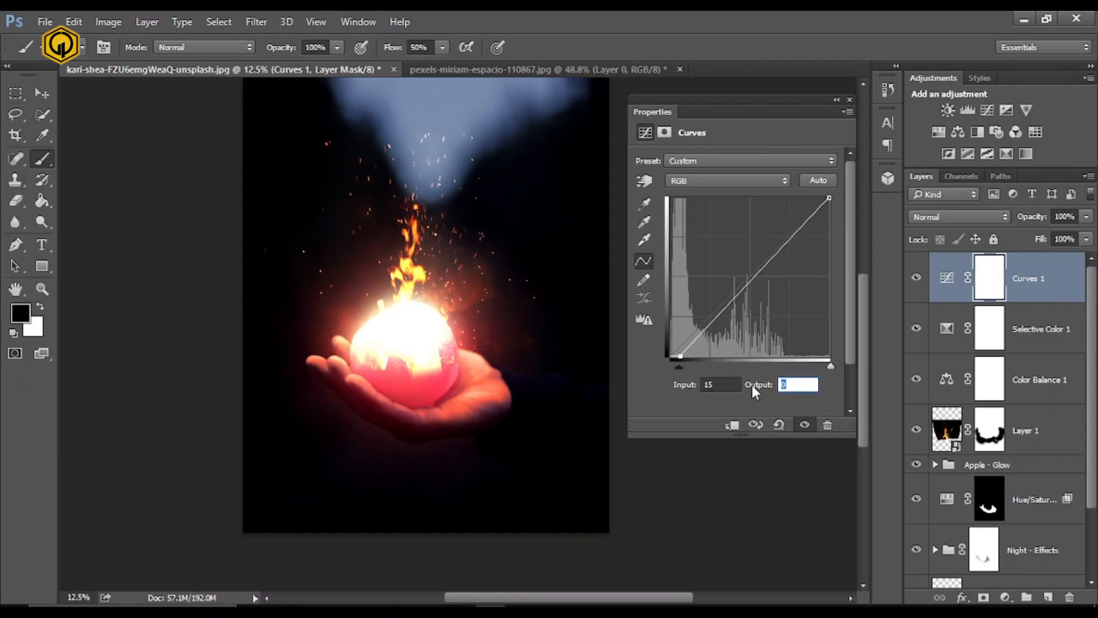
pyautogui.write('15')
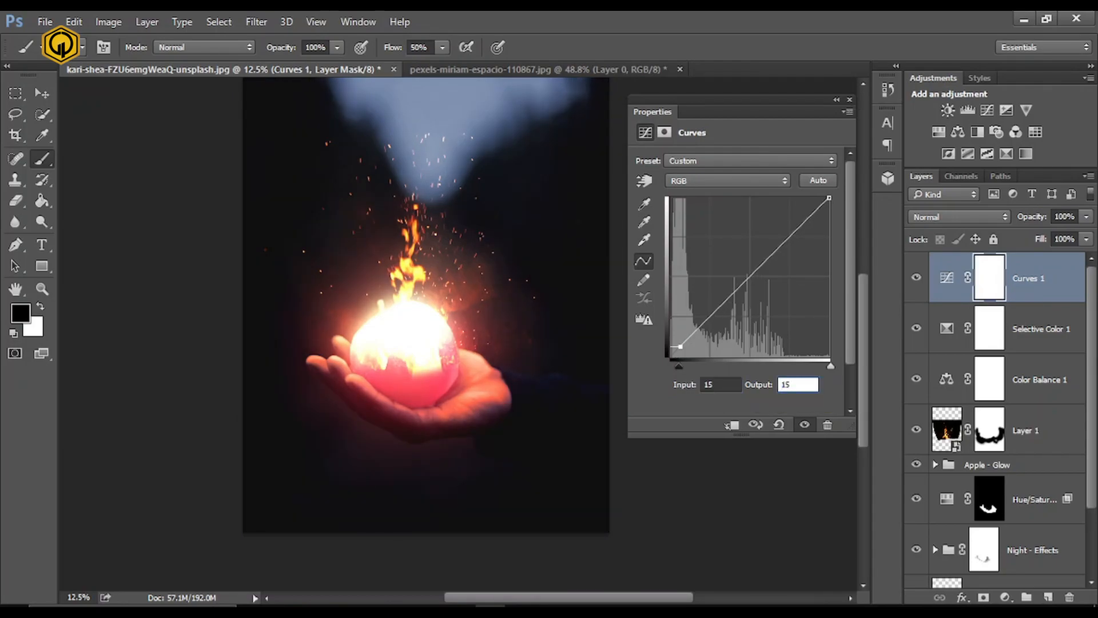
pyautogui.click(850, 99)
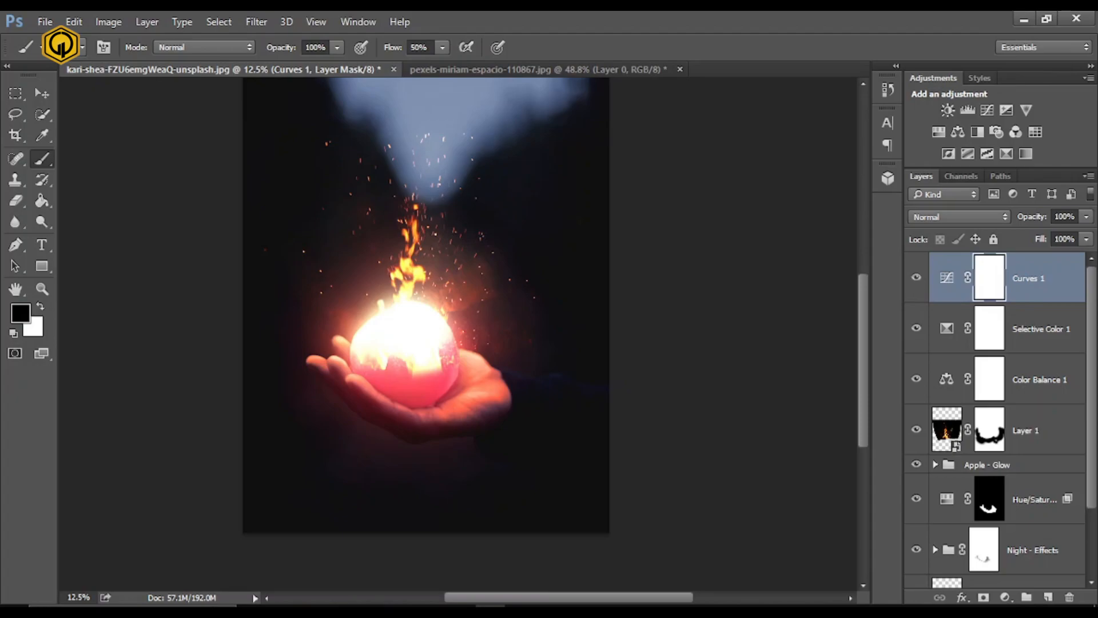
# - Reopen the Curves adjustment and set its black point to Input 13, Output 13
pyautogui.doubleClick(988, 281)
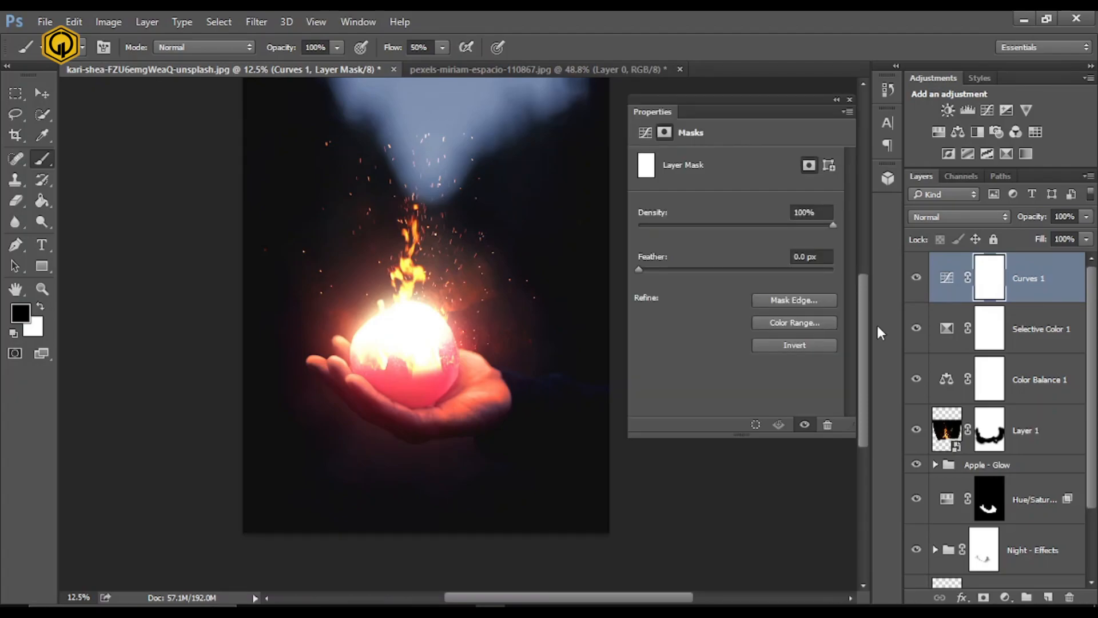
pyautogui.doubleClick(947, 280)
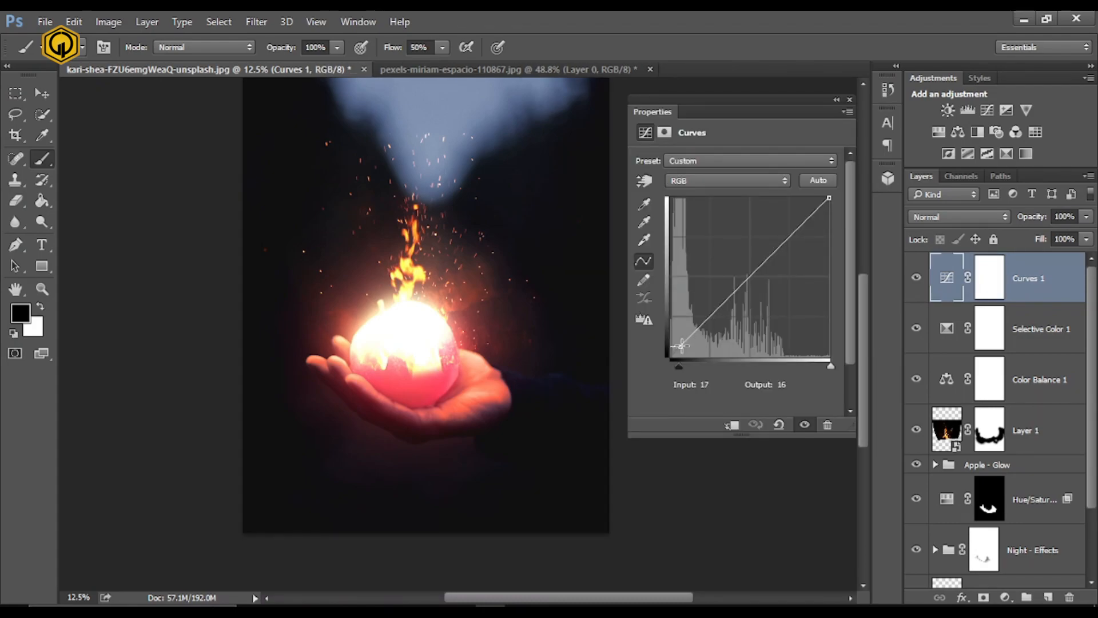
pyautogui.click(681, 345)
pyautogui.doubleClick(721, 385)
pyautogui.write('113')
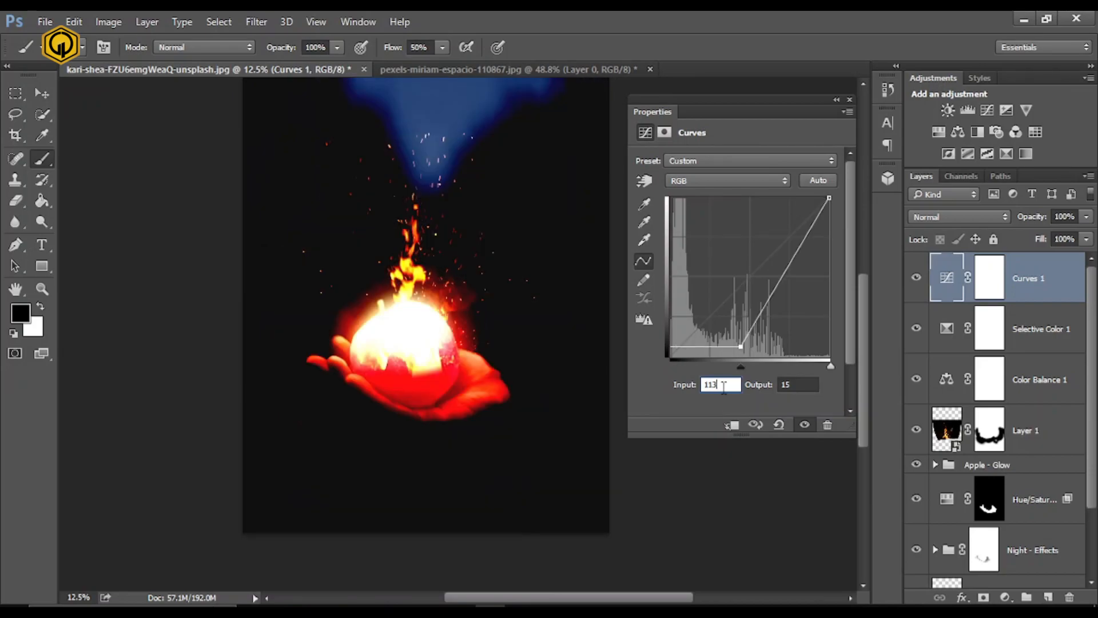
pyautogui.press('BackSpace')
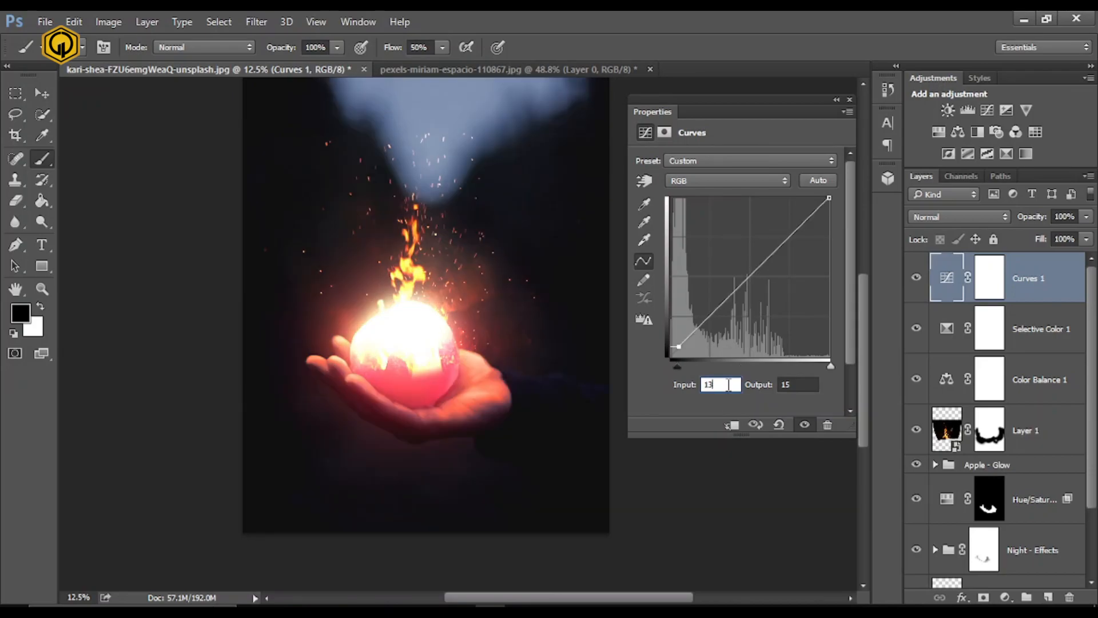
pyautogui.click(806, 388)
pyautogui.press('BackSpace')
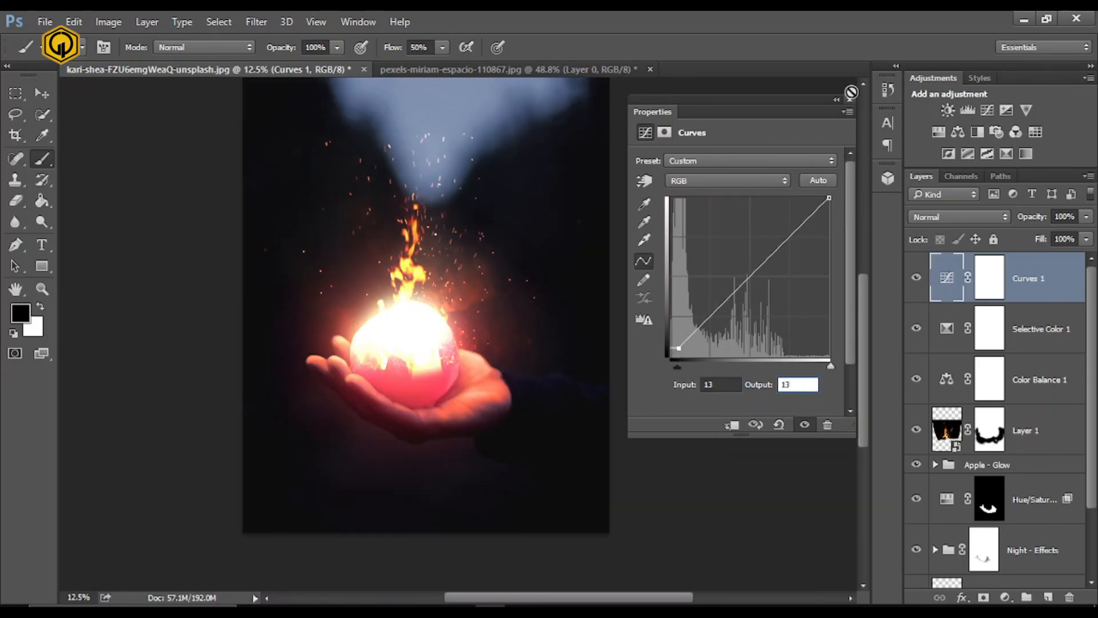
pyautogui.click(850, 99)
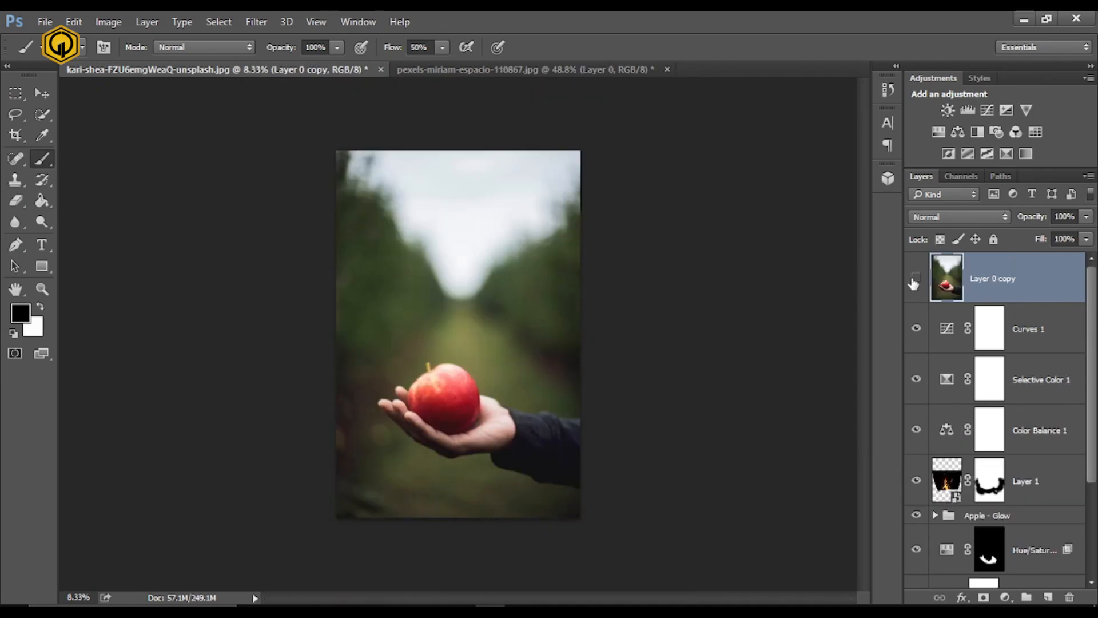
# - Compare the finished composite with the original photo by toggling the visibility of the Layer 0 copy at the top of the stack
pyautogui.click(915, 279)
pyautogui.click(915, 279)
pyautogui.click(916, 279)
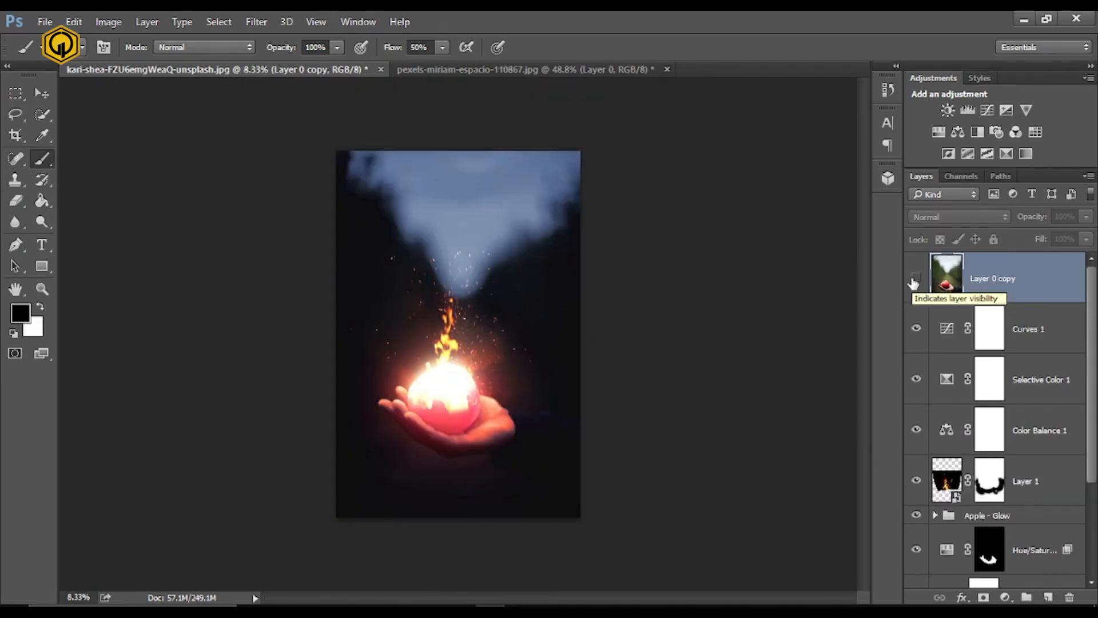